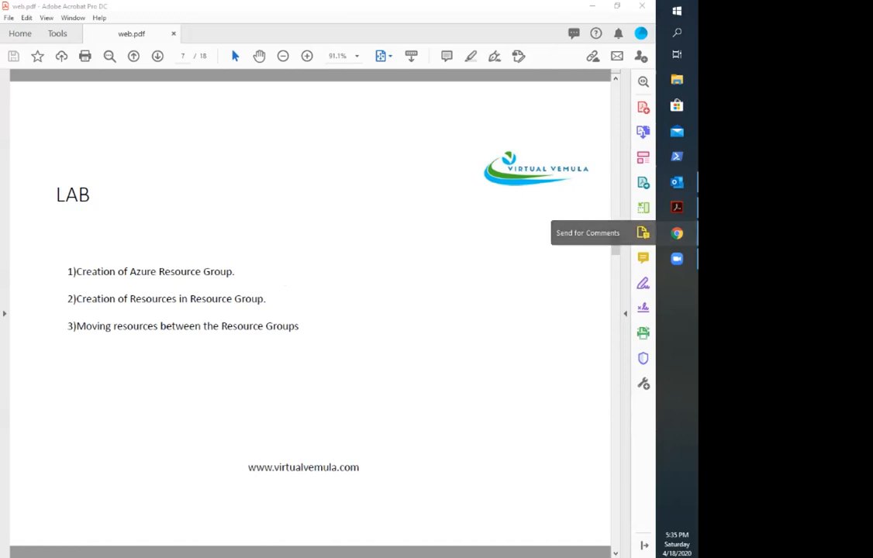
Step: Switch to Chrome and open the Microsoft Azure portal from the new tab page's shortcuts
left_click(677, 233)
left_click(47, 8)
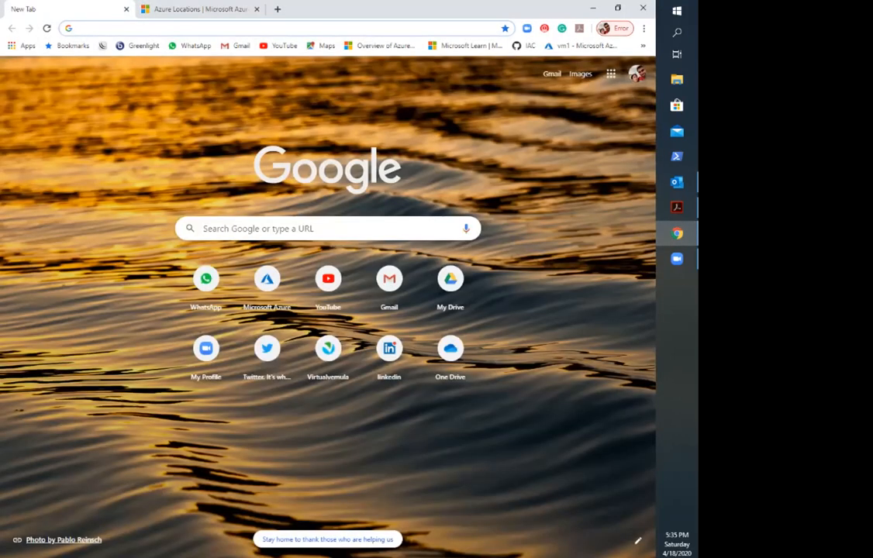
left_click(267, 287)
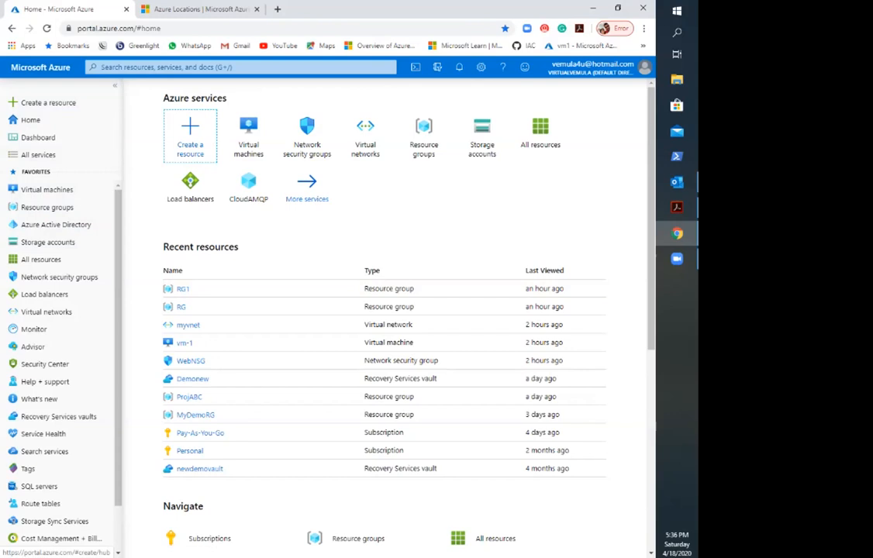
Step: Search the portal for "resour" and open the Resource groups service
left_click(192, 67)
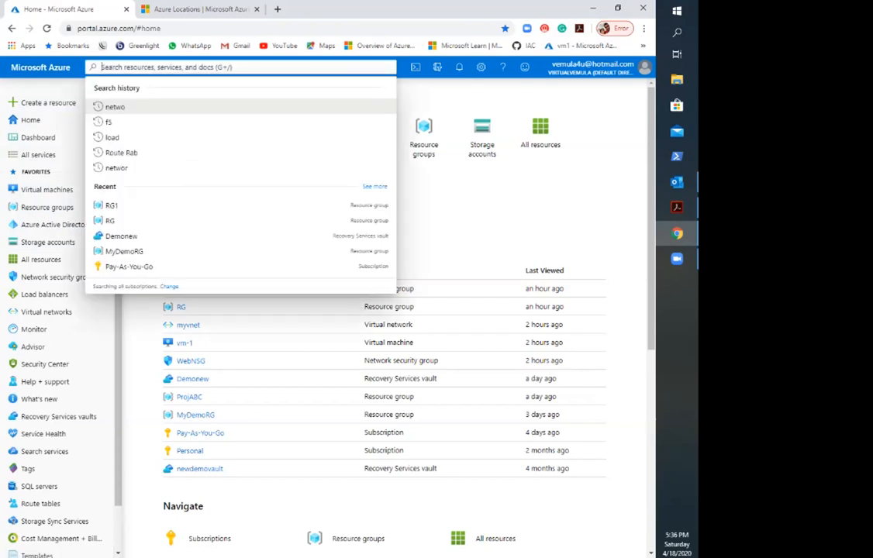
type("rese")
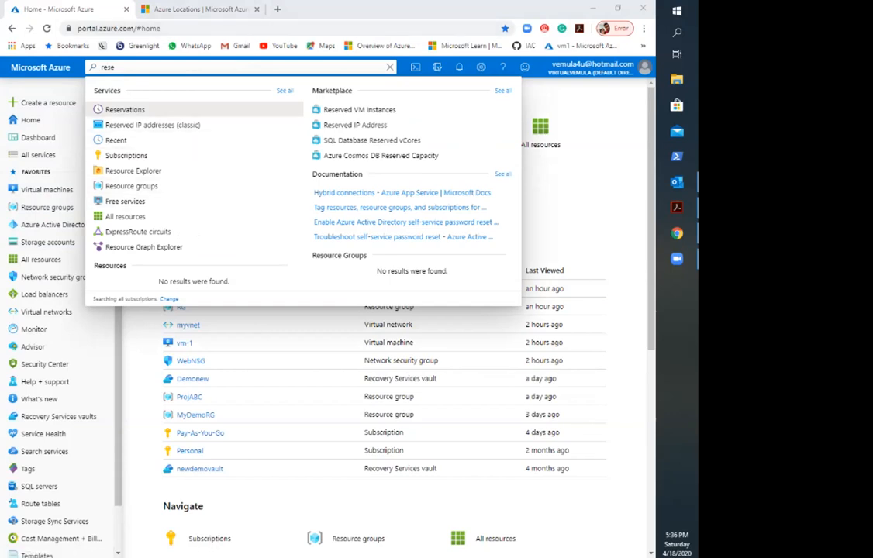
key("BackSpace")
type("our")
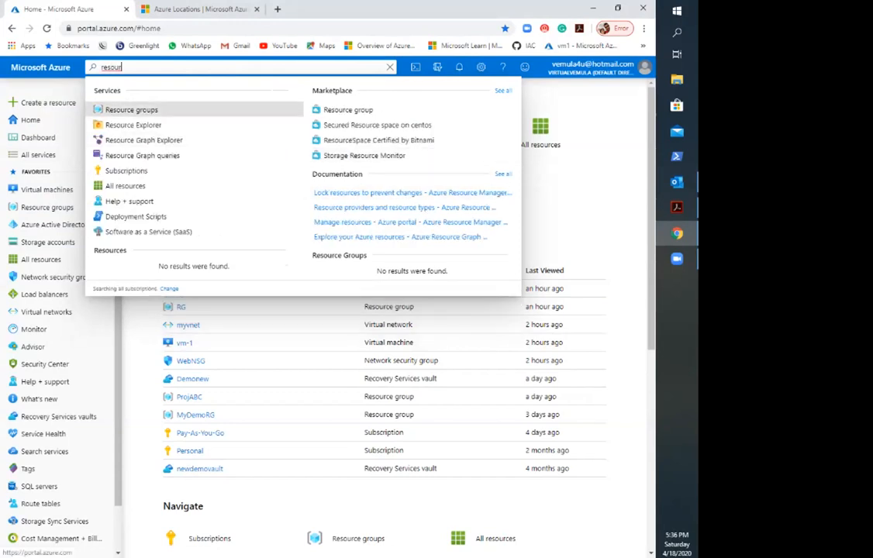
left_click(131, 110)
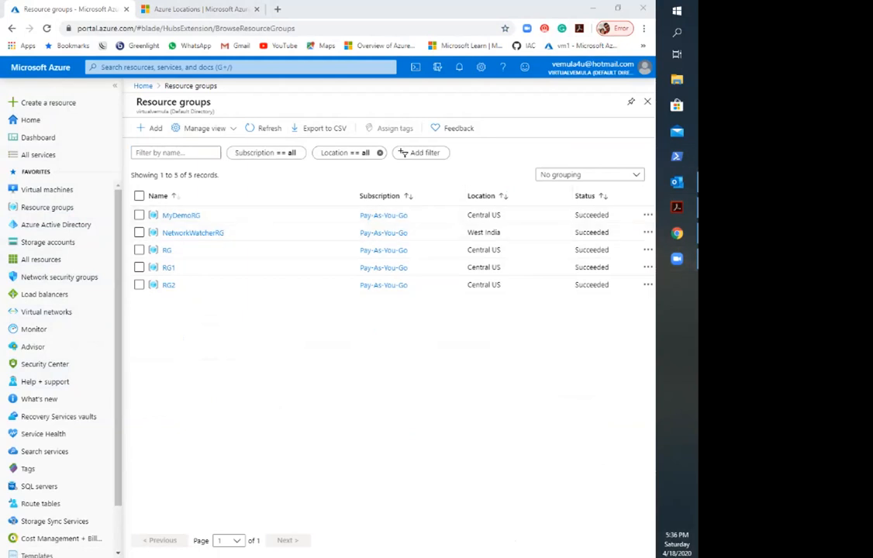
Step: Start creating a new resource group under the Pay-As-You-Go subscription
left_click(372, 349)
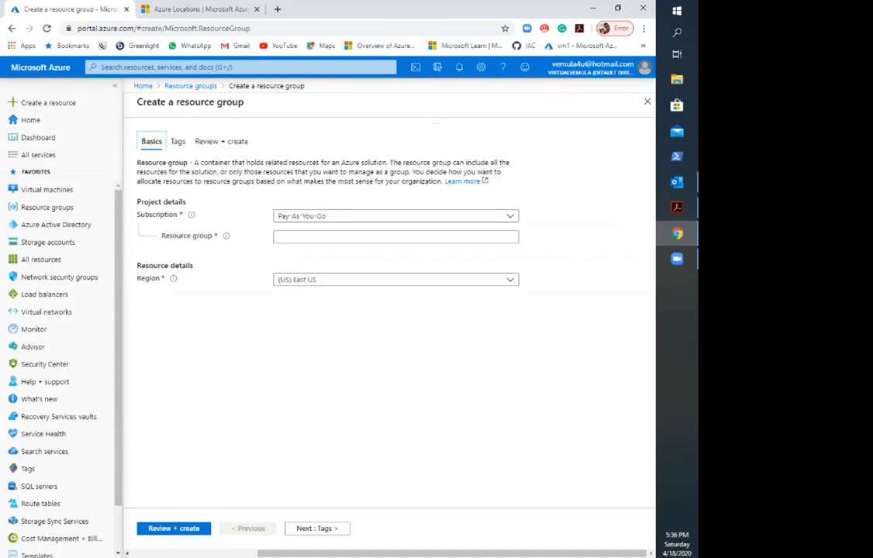
left_click(396, 215)
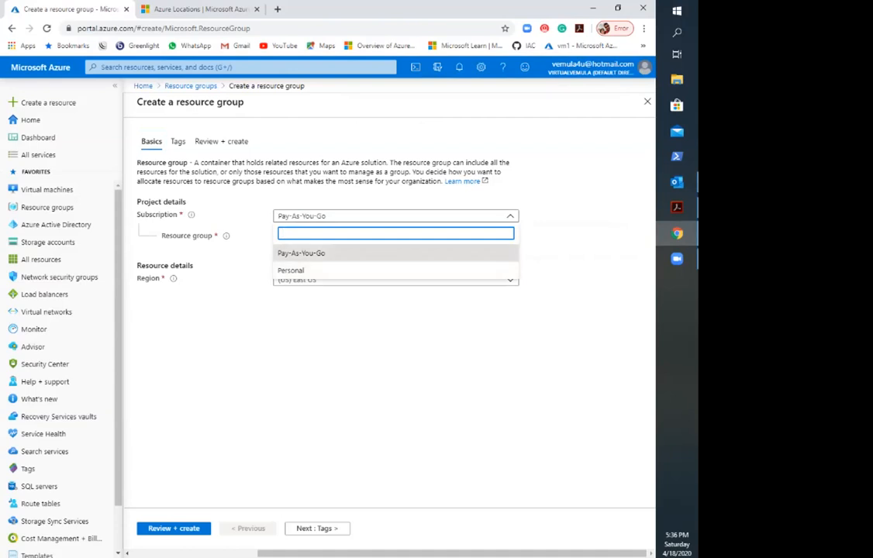
left_click(301, 254)
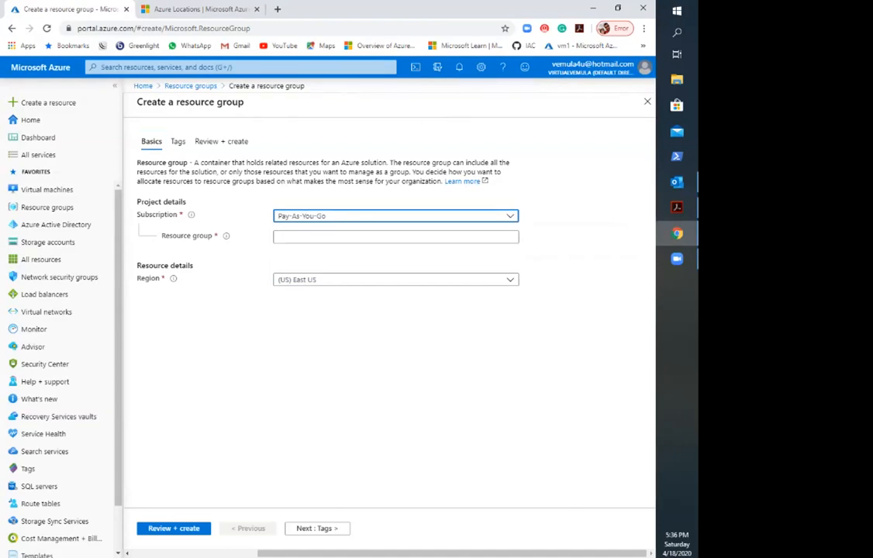
left_click(396, 217)
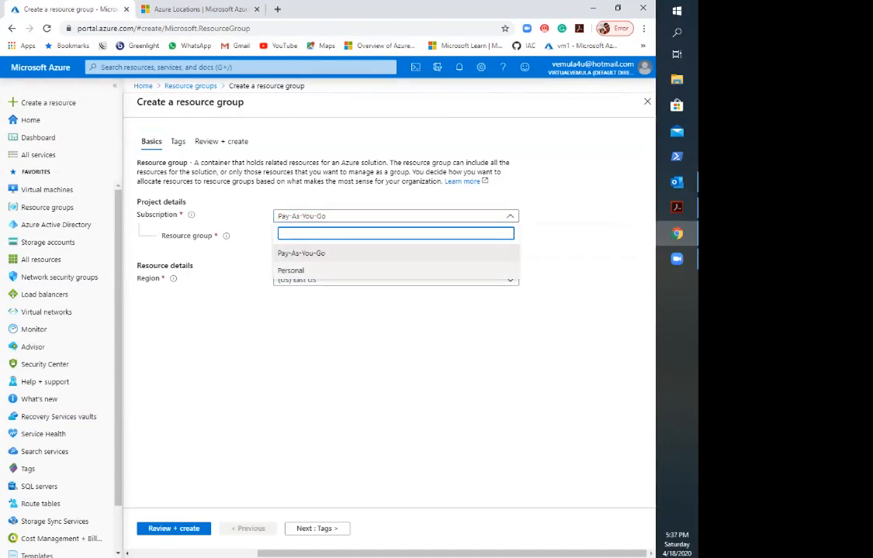
left_click(395, 253)
Step: Name the new resource group RGNew
left_click(396, 238)
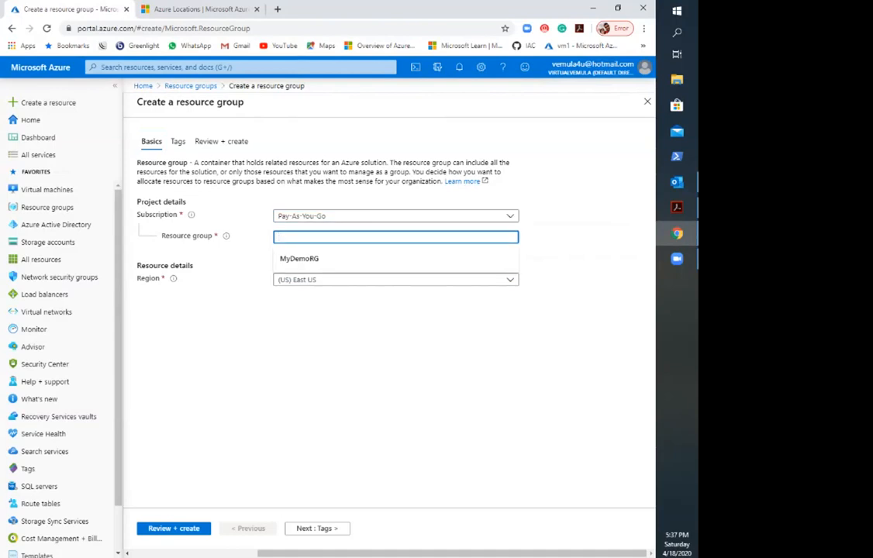
type("D")
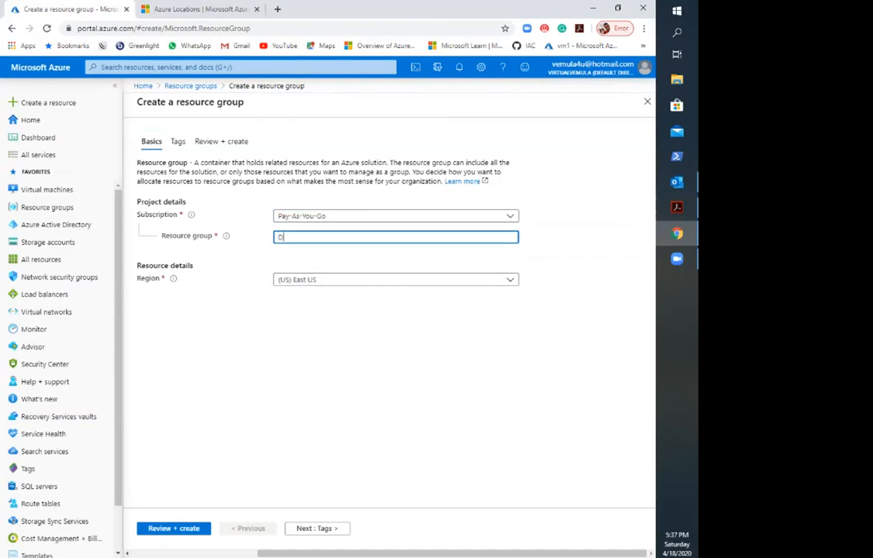
key("BackSpace")
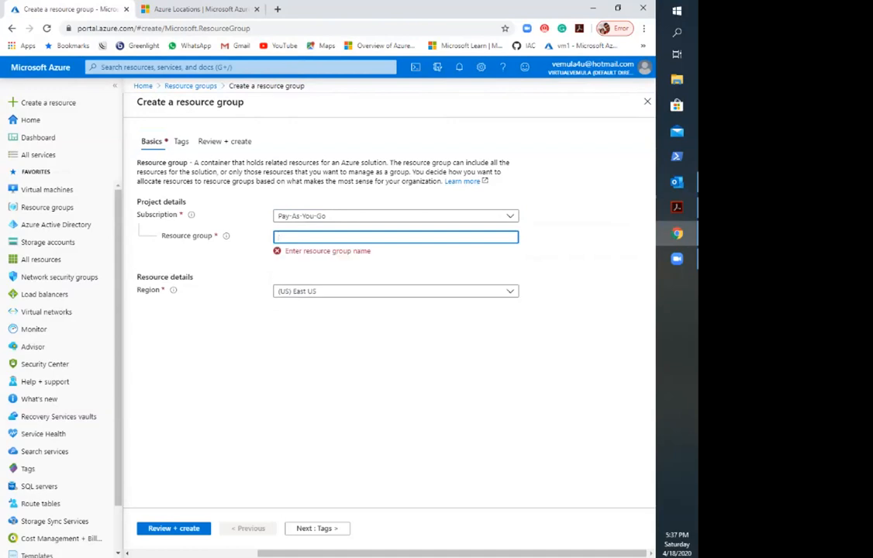
type("RE")
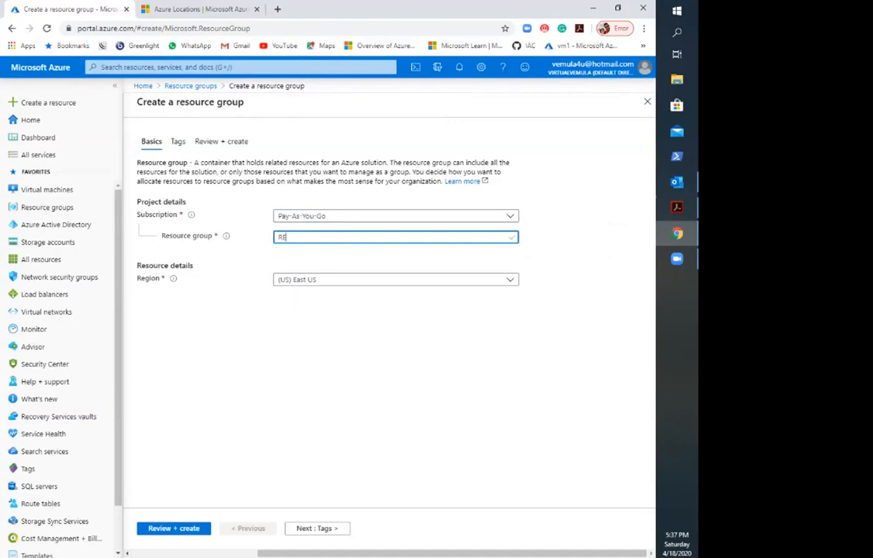
key("BackSpace")
type("G")
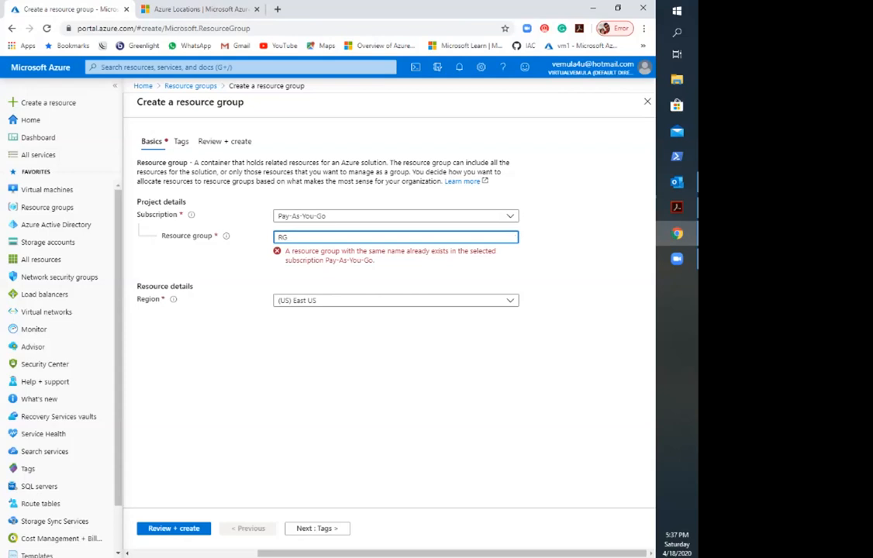
type("New2")
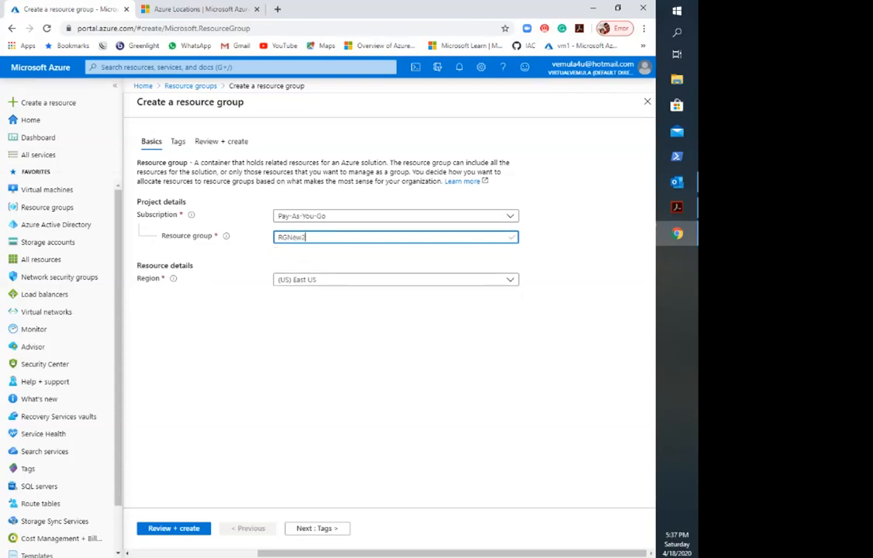
key("BackSpace")
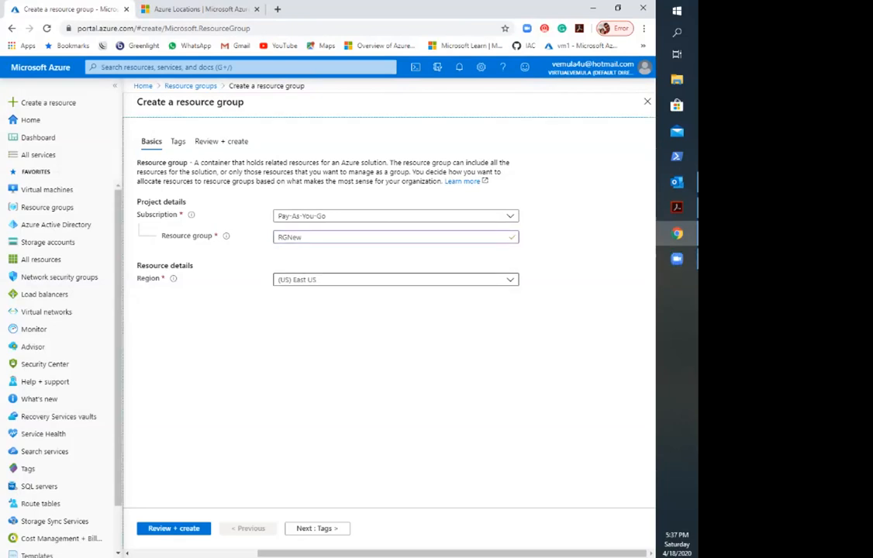
Step: Choose (US) East US as the region for the resource group
left_click(396, 279)
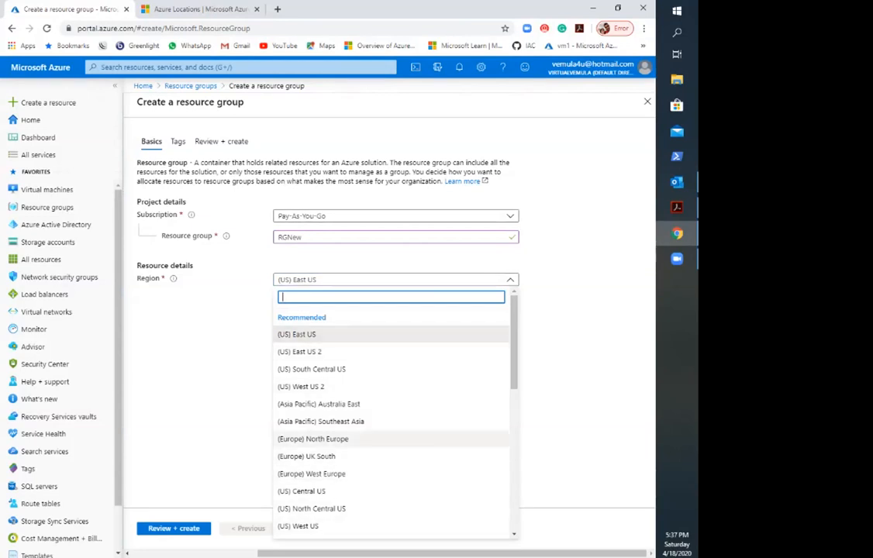
left_click(298, 334)
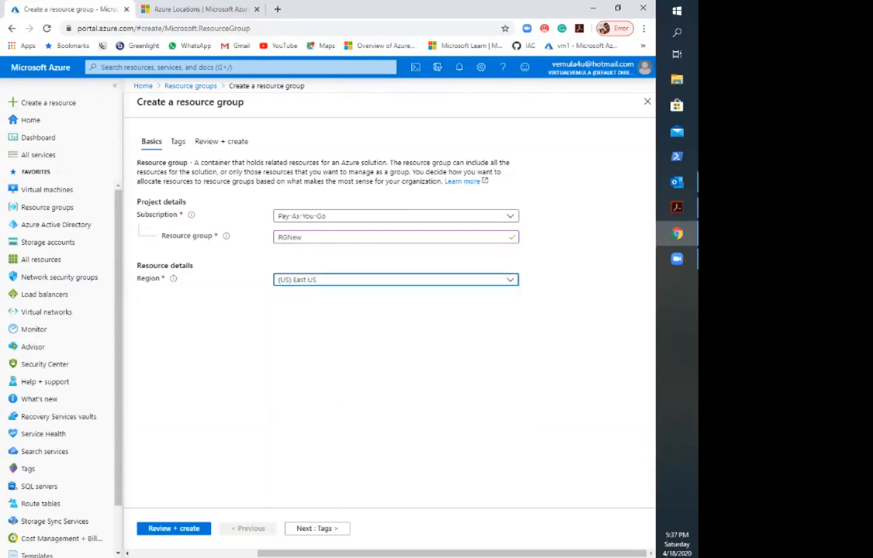
left_click(321, 388)
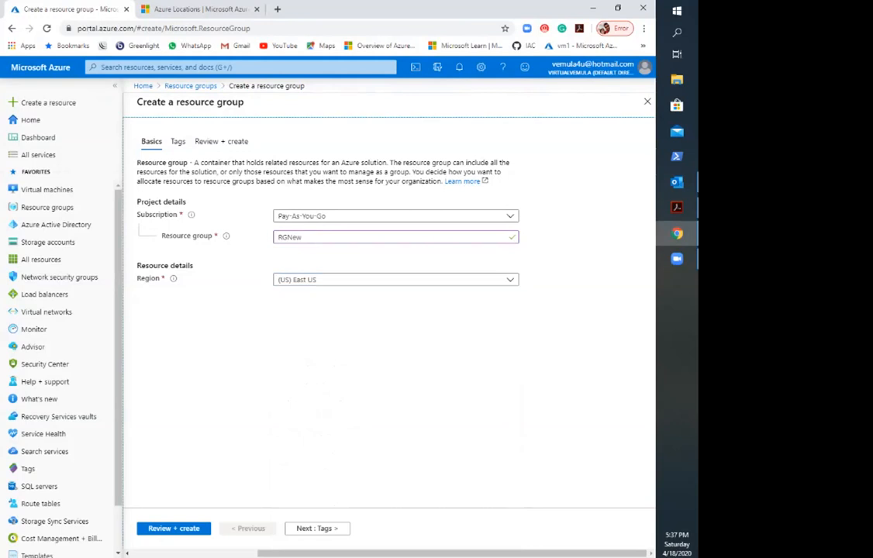
Step: Go to the resource group's tag settings and enter PROD as the first tag's name
left_click(179, 141)
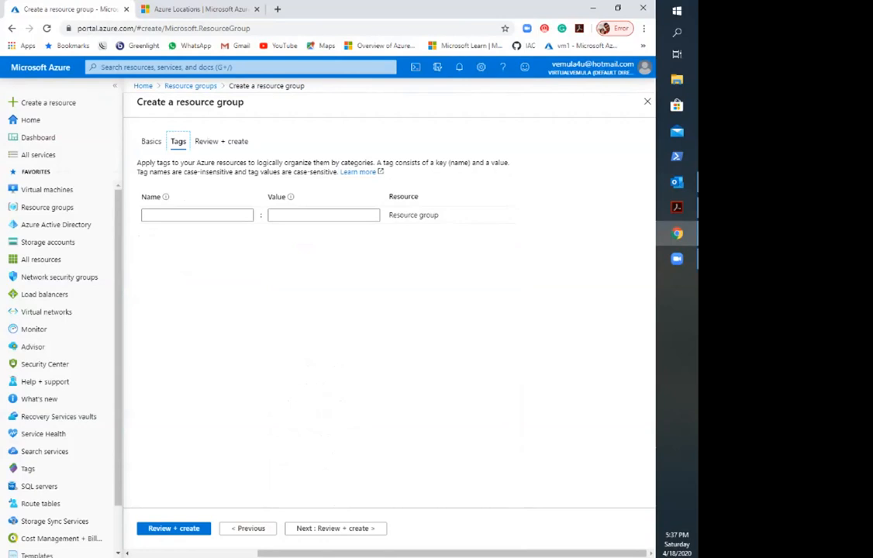
left_click(197, 216)
left_click(324, 216)
left_click(197, 215)
left_click(324, 215)
left_click(197, 216)
left_click(324, 216)
left_click(197, 216)
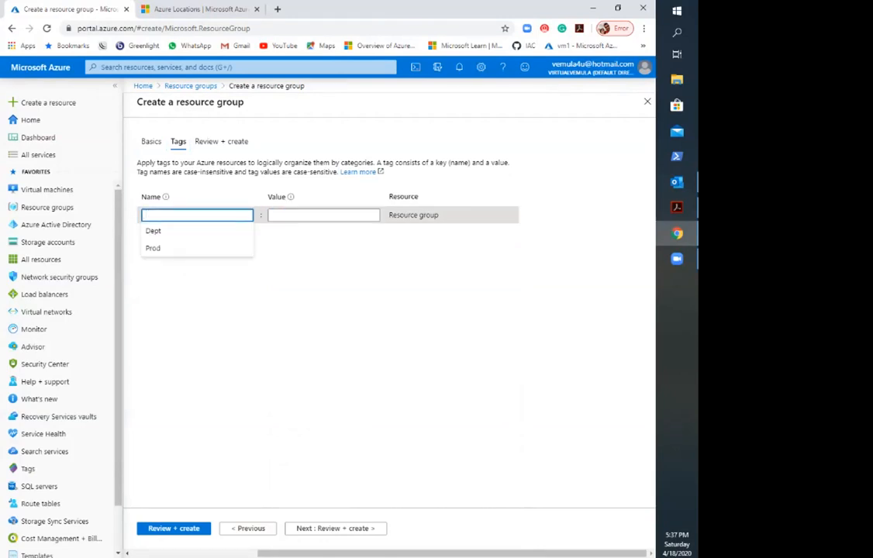
type("PRo")
key("BackSpace")
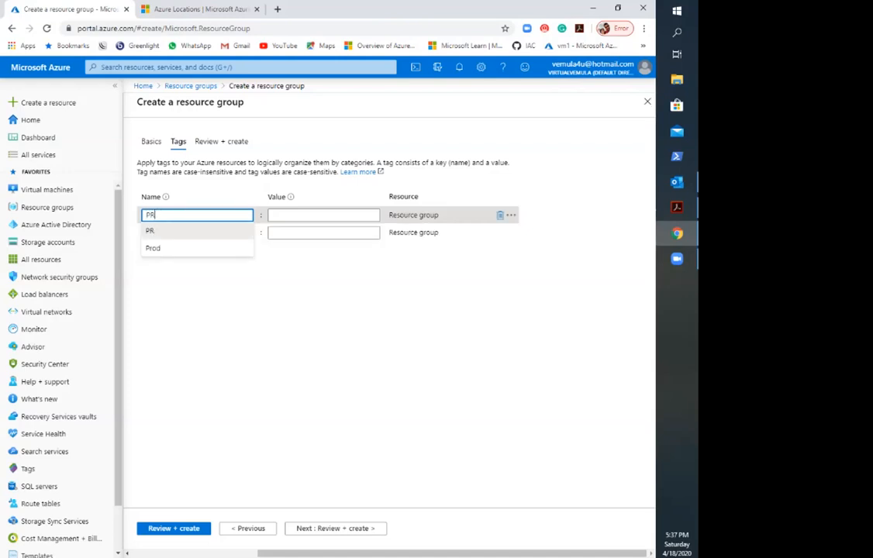
type("OD")
left_click(155, 231)
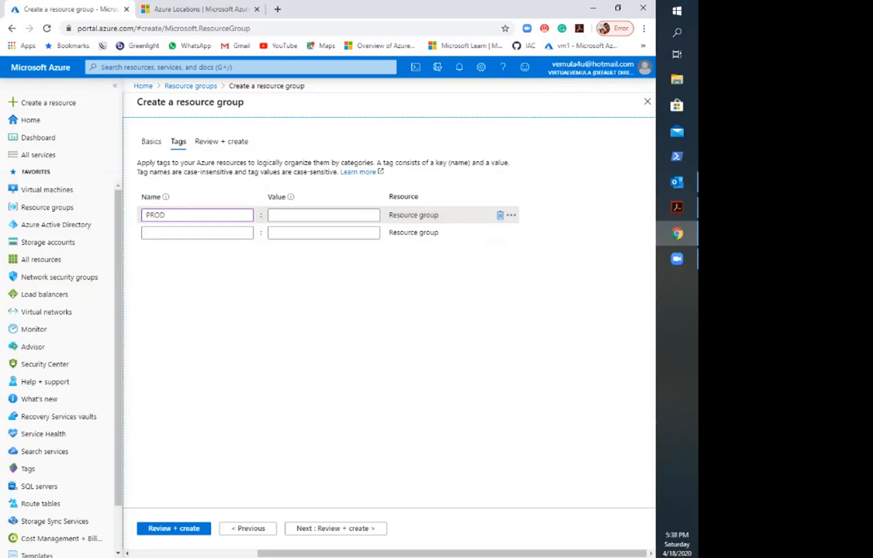
Step: Set the value of the PROD tag to WEB
left_click(323, 215)
type("WE")
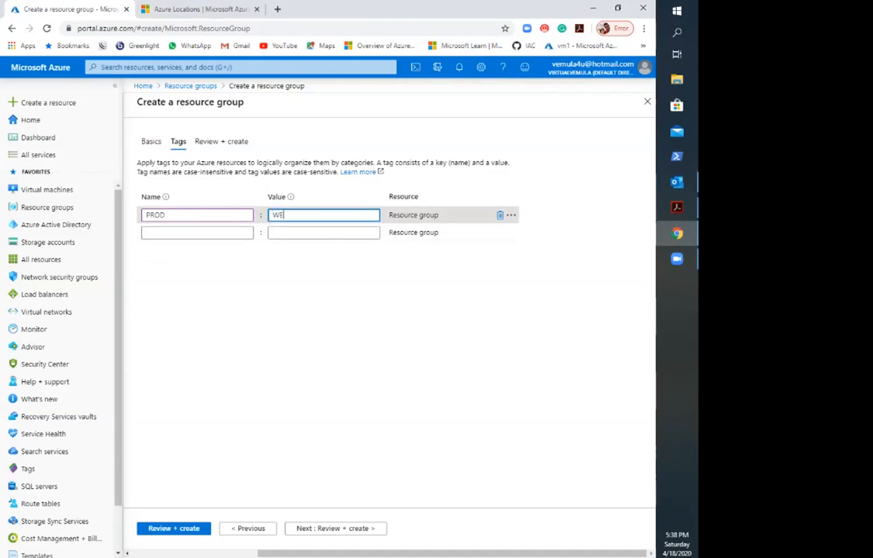
type("B")
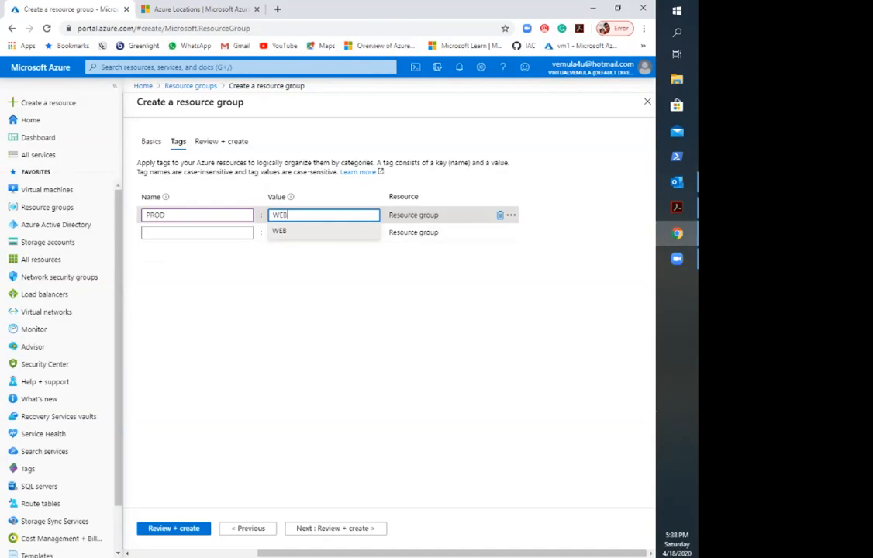
left_click(311, 231)
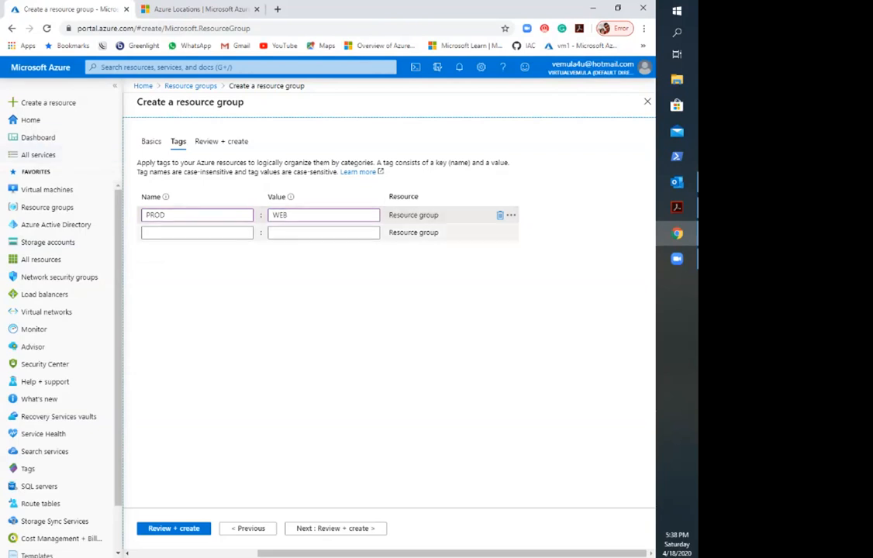
Step: Add a second tag named Dept with the value HR
left_click(190, 233)
type("D")
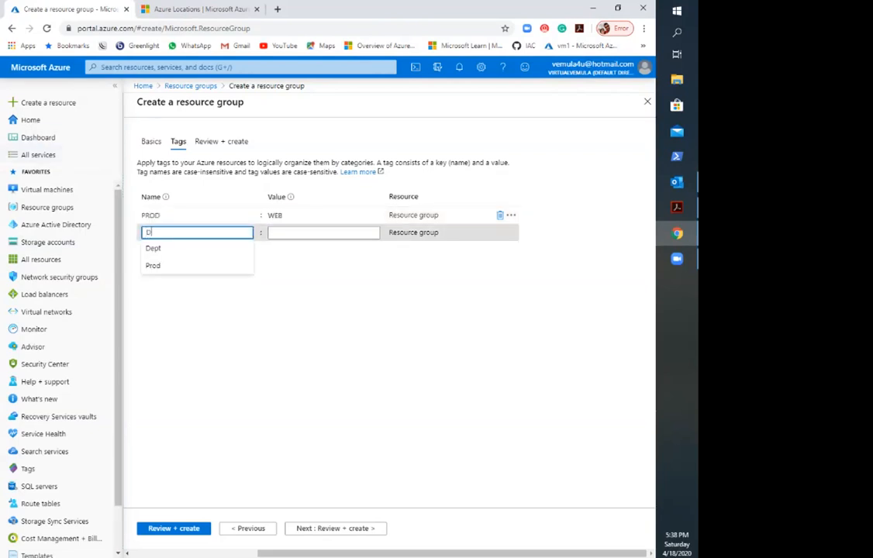
type("et")
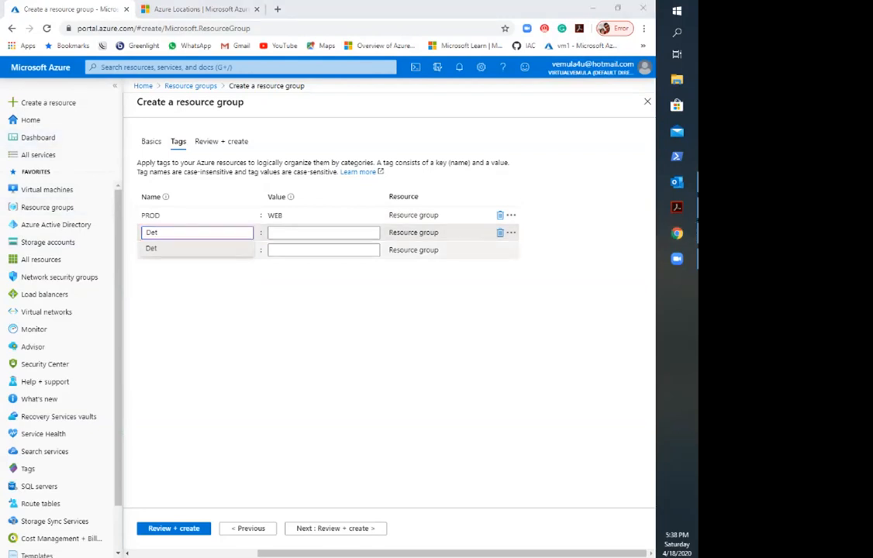
left_click(190, 233)
key("BackSpace")
type("pt")
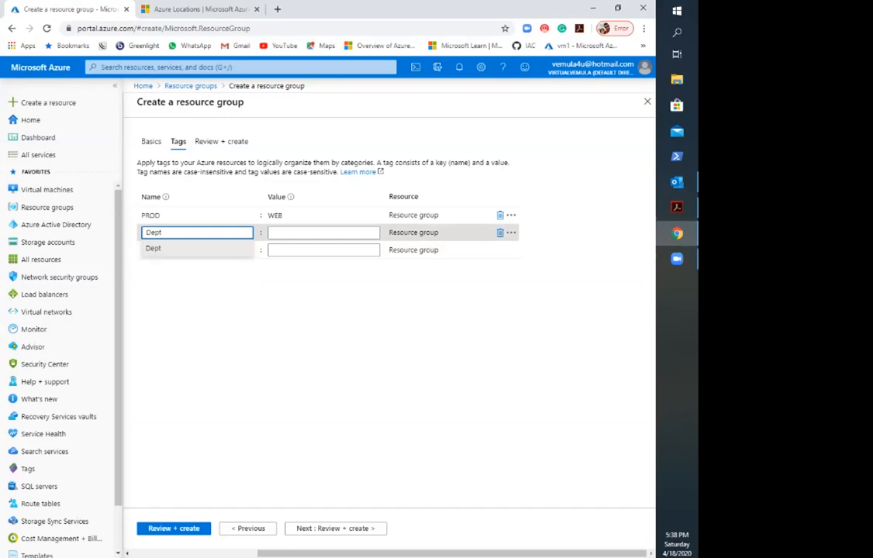
key("Tab")
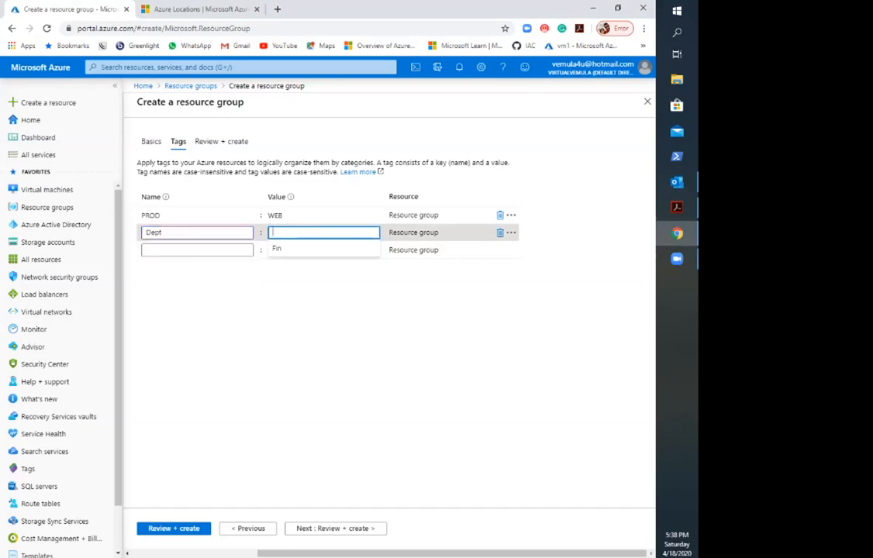
type("HR")
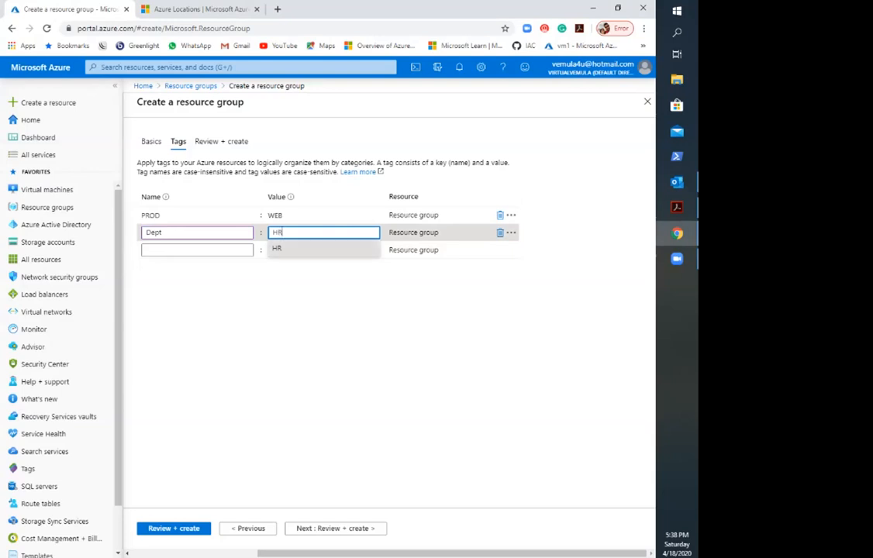
Step: Review the configuration of the new resource group and create it
left_click(174, 529)
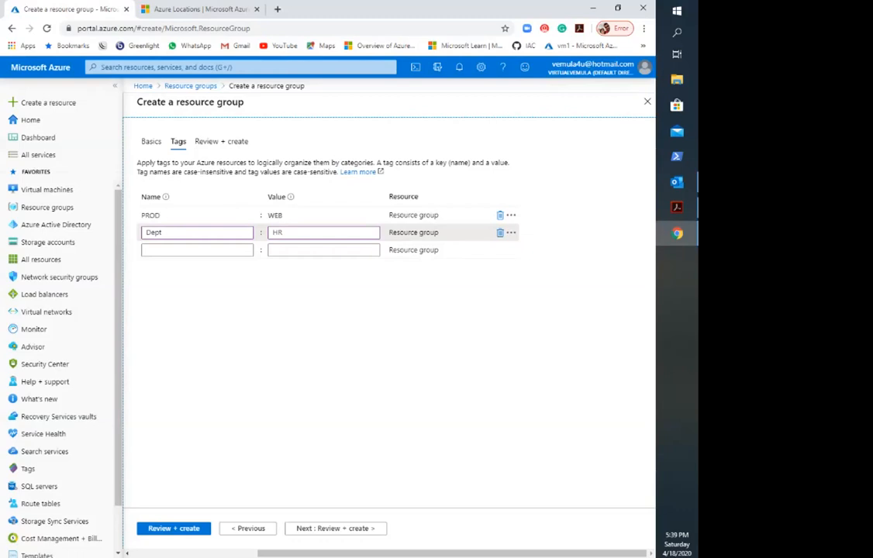
left_click(222, 142)
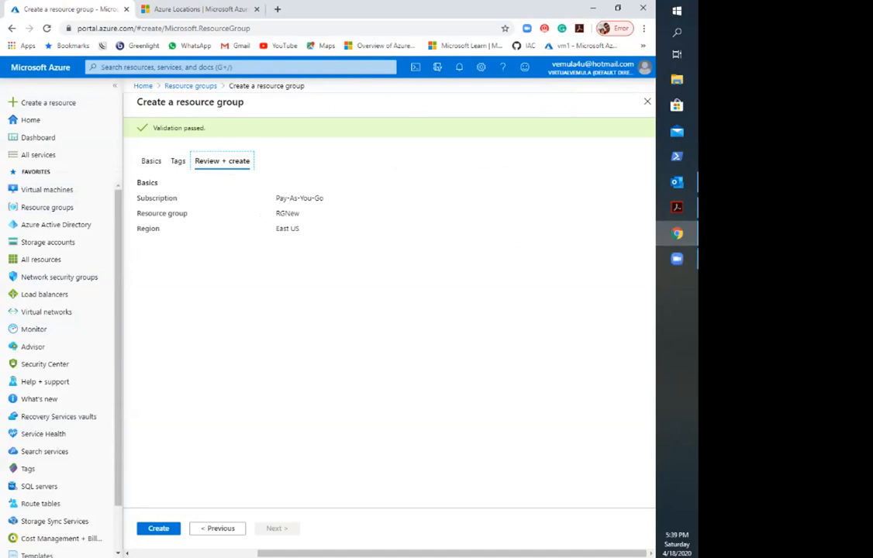
left_click(159, 529)
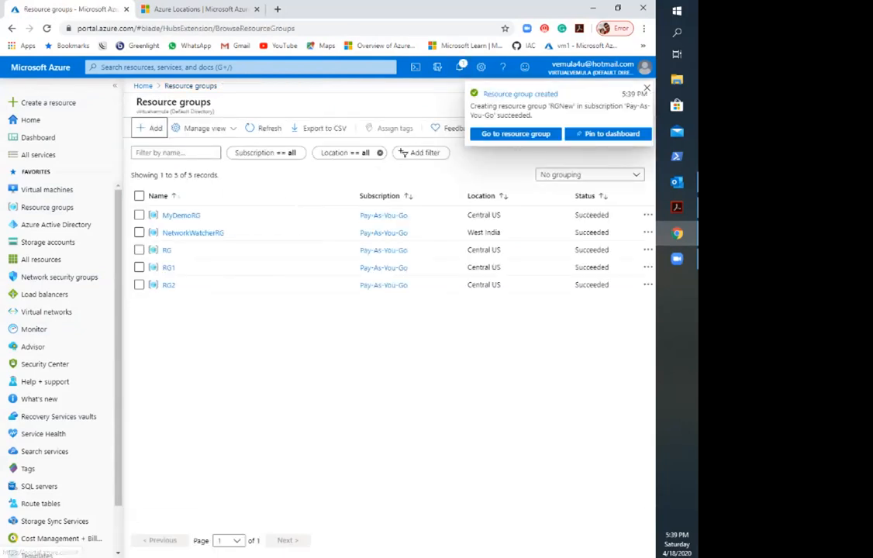
Step: Refresh the resource groups list and open the newly created RGNew resource group from its creation notification
left_click(459, 67)
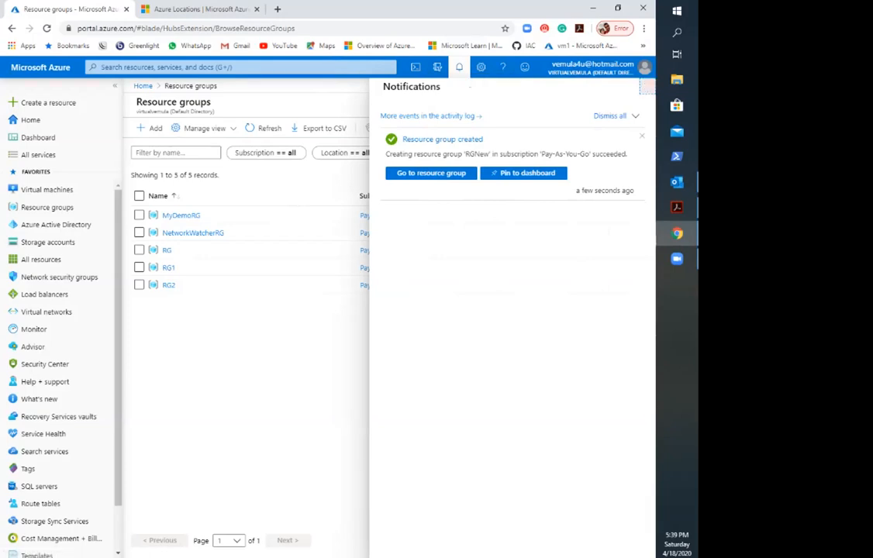
left_click(647, 87)
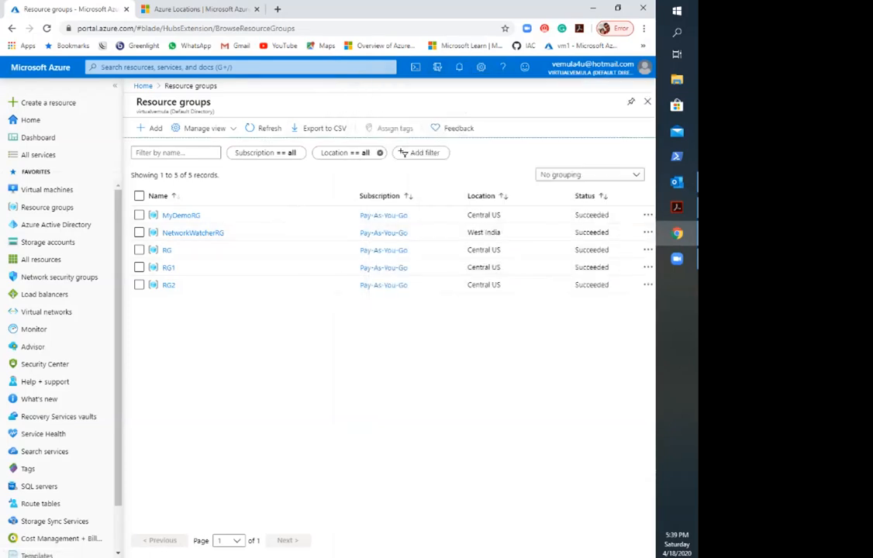
left_click(264, 128)
left_click(264, 128)
left_click(263, 128)
left_click(264, 128)
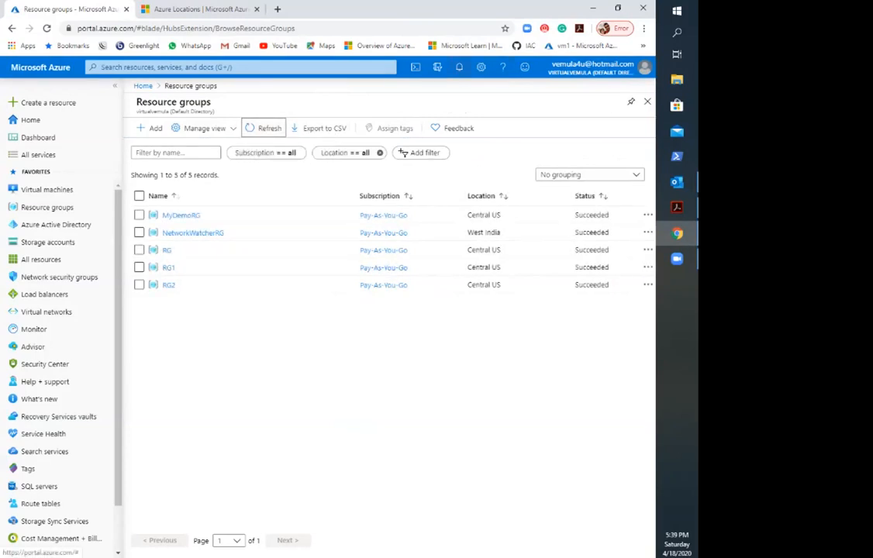
left_click(459, 68)
left_click(431, 172)
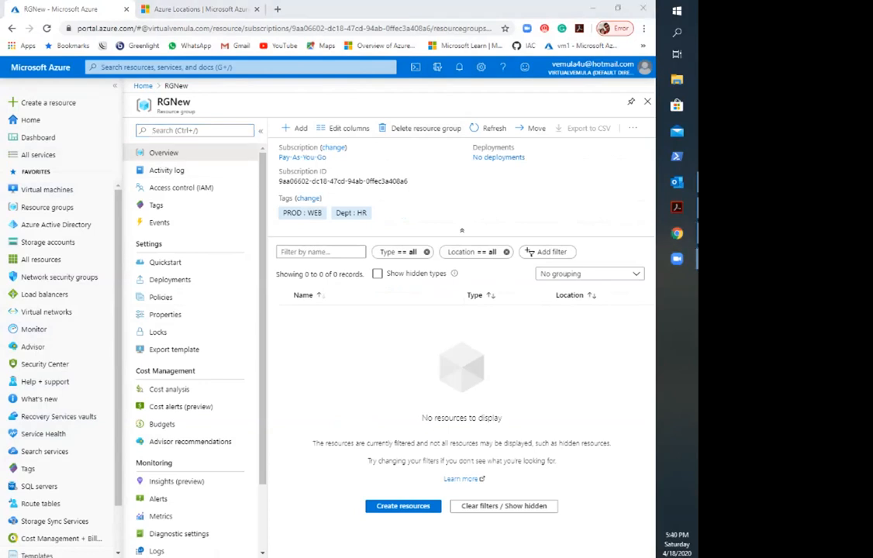
mouse_move(247, 314)
left_mouse_down()
mouse_move(683, 322)
mouse_move(566, 249)
mouse_move(279, 237)
mouse_move(247, 319)
mouse_move(264, 334)
left_mouse_up()
left_click_drag(315, 310, 319, 349)
left_click_drag(434, 303, 439, 351)
left_click_drag(454, 328, 468, 365)
mouse_move(515, 304)
left_mouse_down()
mouse_move(533, 339)
mouse_move(557, 346)
left_mouse_up()
left_click_drag(574, 322, 585, 341)
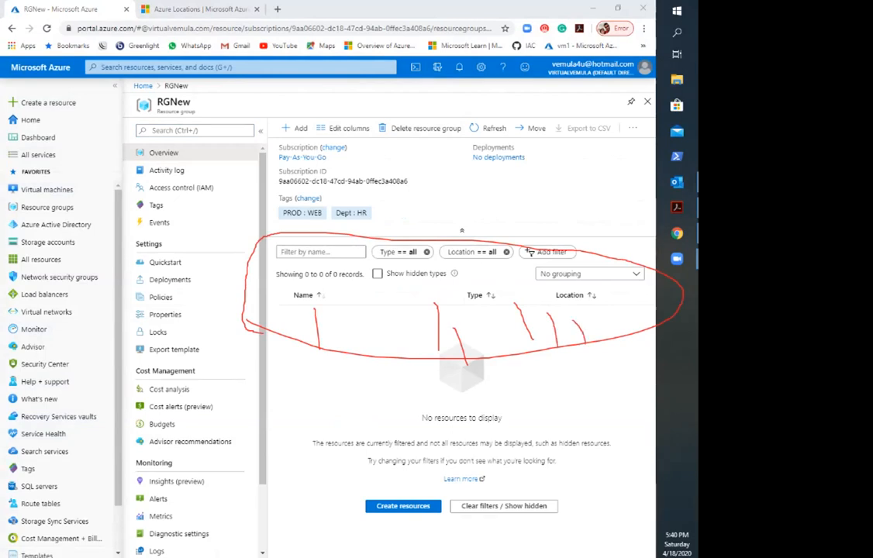
key("Escape")
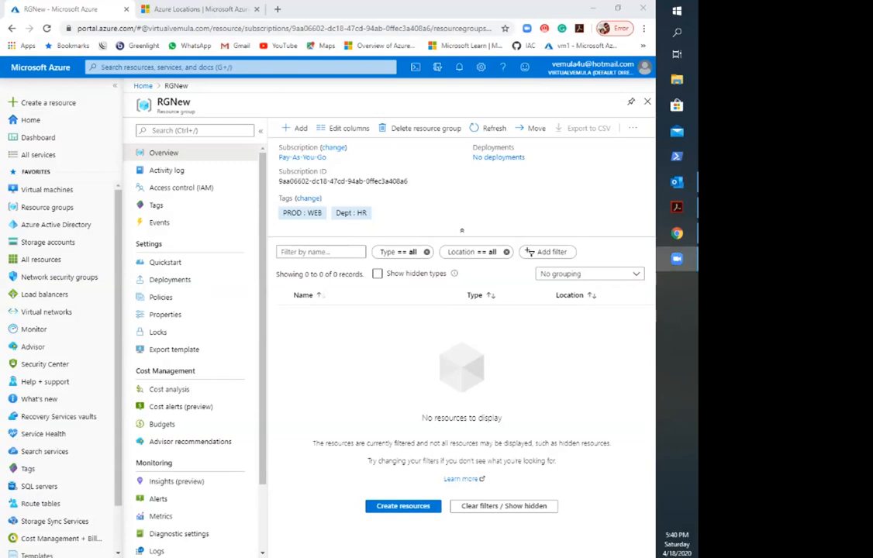
Step: Go back to the full resource groups list, view the resources in RG1 and return to the list
left_click(142, 86)
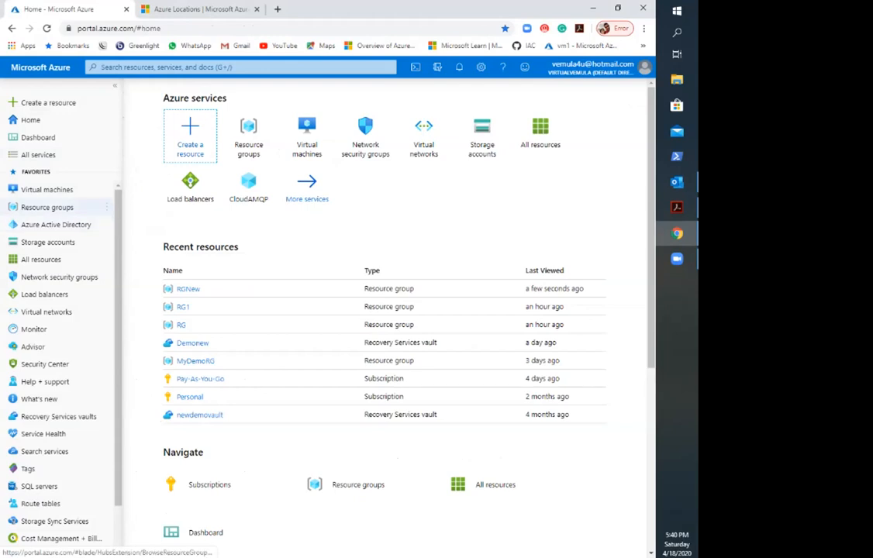
mouse_move(47, 208)
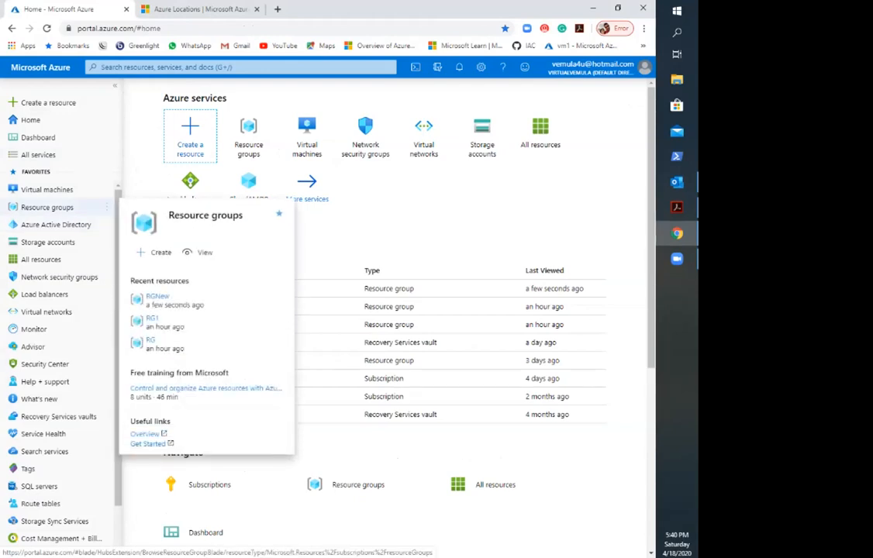
left_click(47, 207)
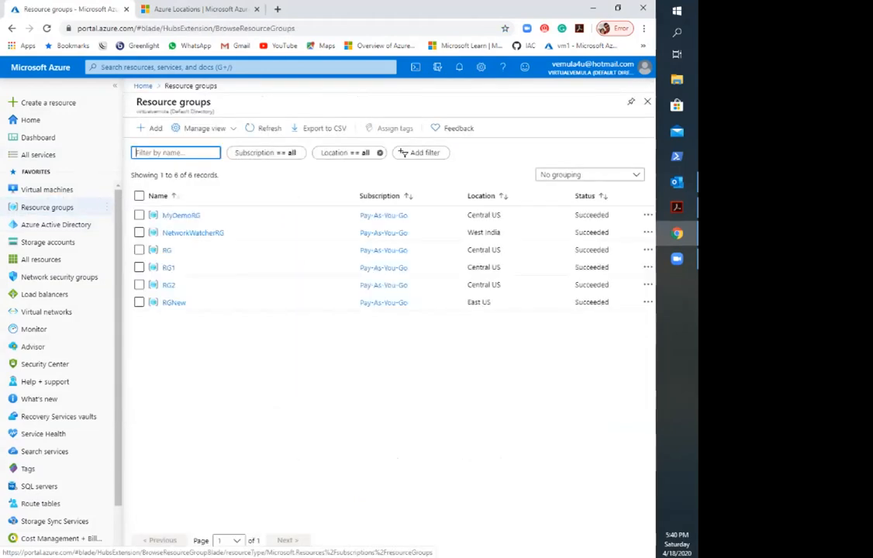
left_click(168, 267)
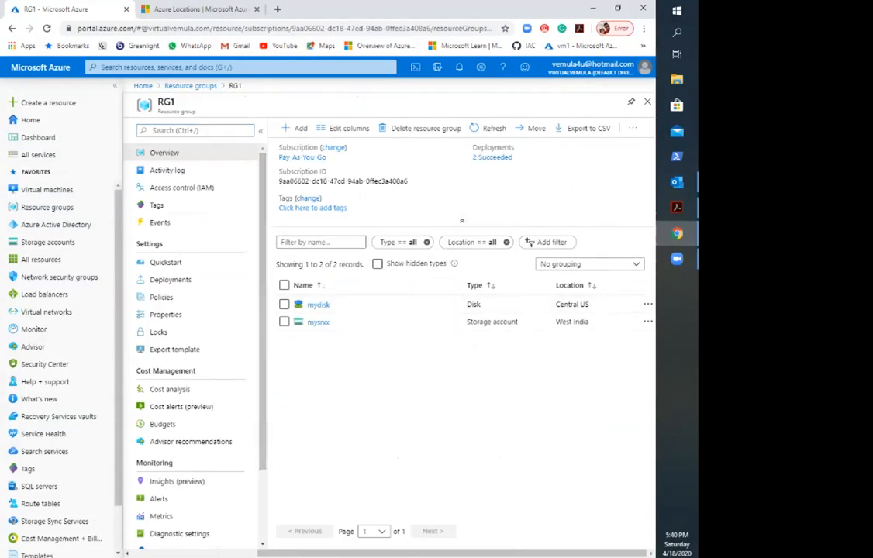
left_click(190, 85)
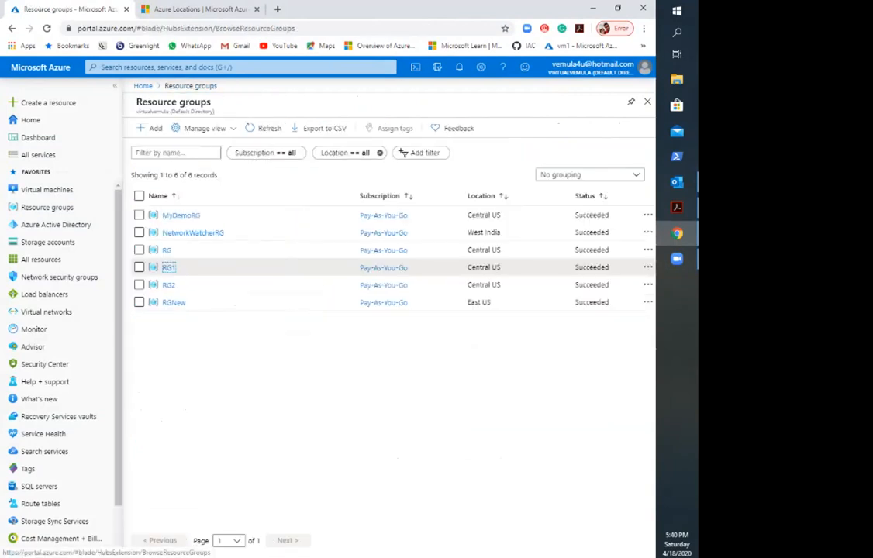
Step: Check RG1's location in the list and open the group to compare the locations of its disk and storage account
left_click(139, 267)
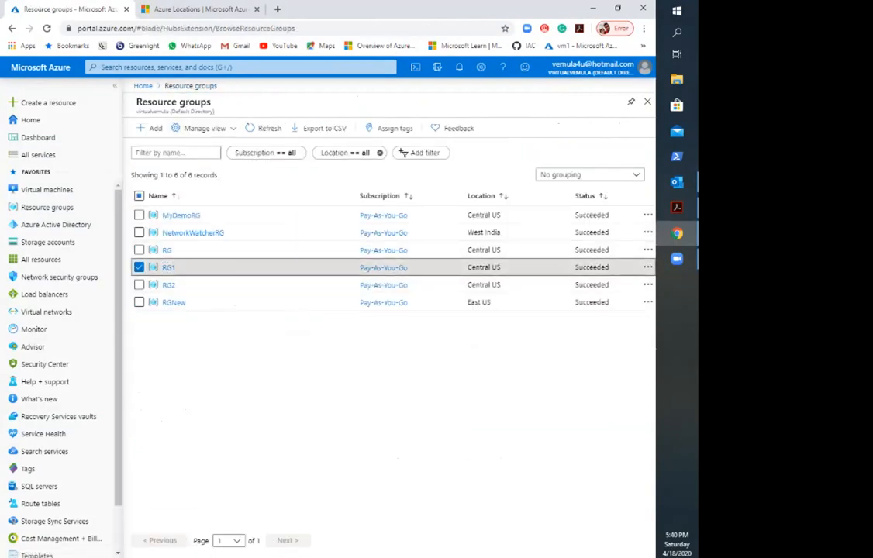
left_click_drag(472, 268, 497, 267)
left_click(169, 267)
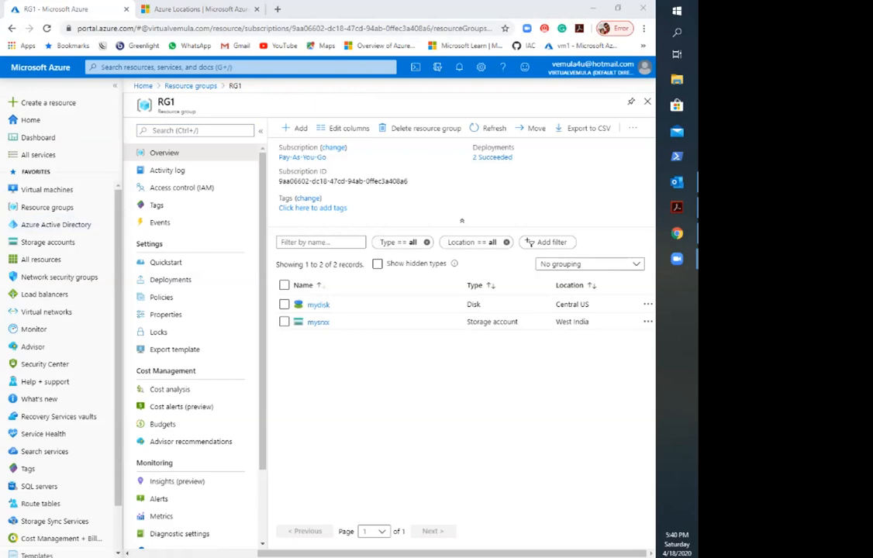
mouse_move(603, 357)
left_mouse_down()
mouse_move(603, 318)
mouse_move(586, 292)
mouse_move(539, 329)
mouse_move(556, 349)
mouse_move(602, 353)
left_mouse_up()
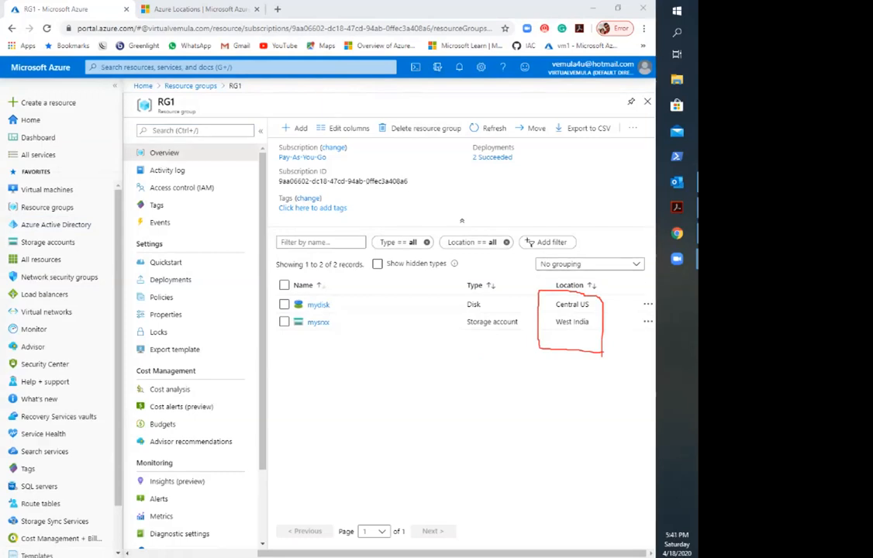
key("Escape")
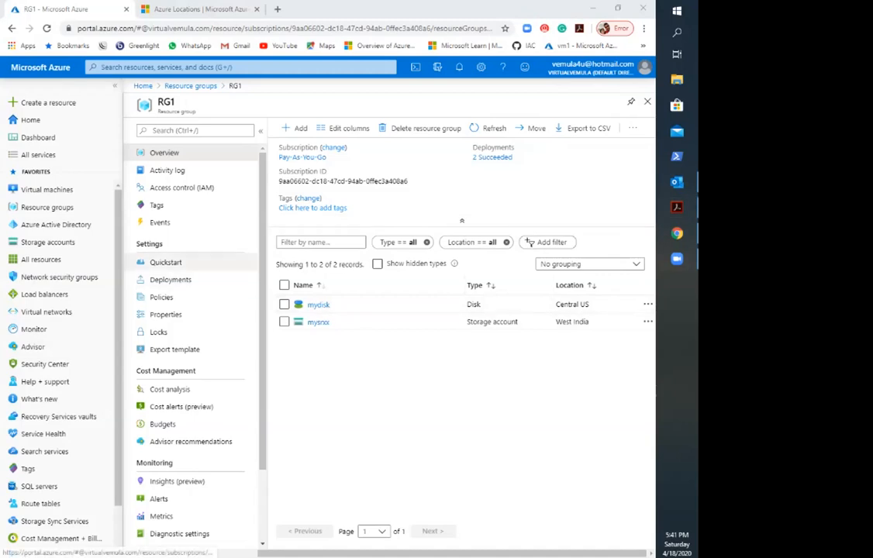
double_click(166, 102)
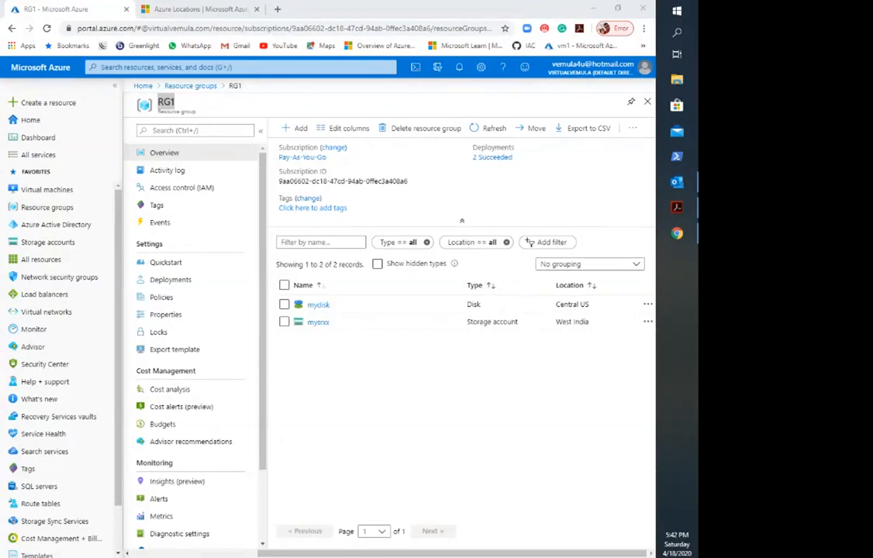
Step: Select the mydisk and mysrxx resources in RG1 and start moving them to another resource group
left_click(284, 285)
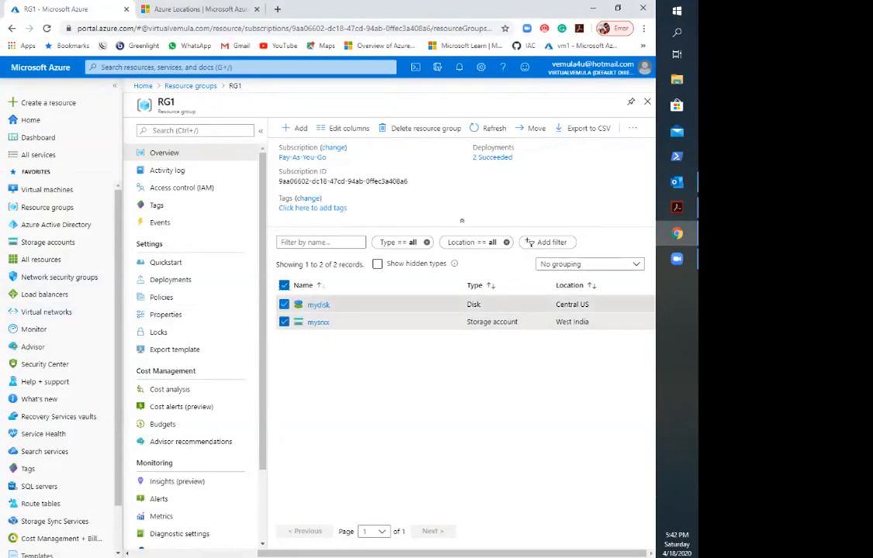
left_click(535, 128)
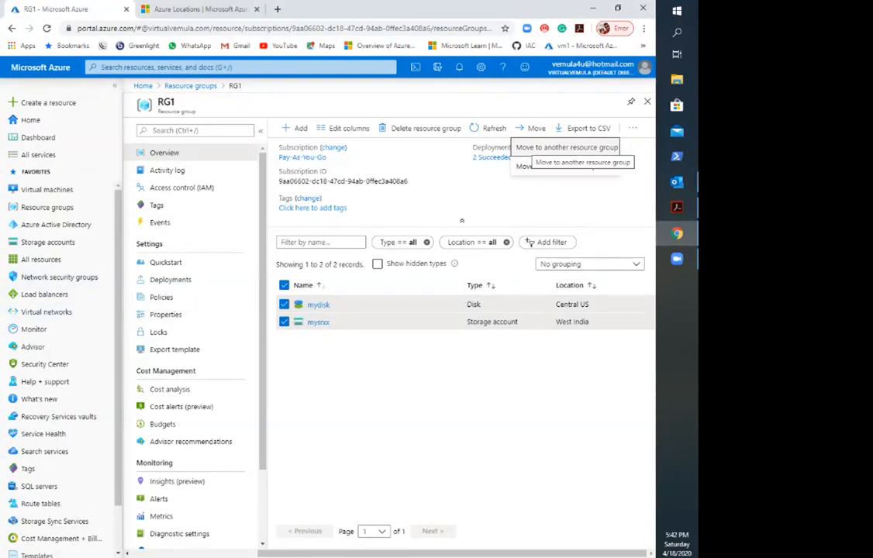
left_click(550, 147)
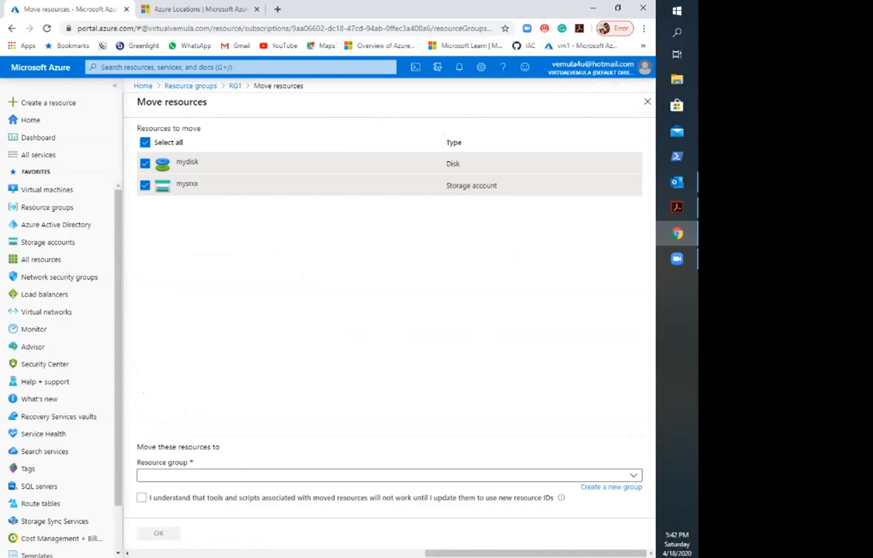
Step: Choose RG2 as the destination resource group, acknowledge the notice about new resource IDs and submit the move
left_click(389, 475)
left_click(389, 475)
left_click(389, 475)
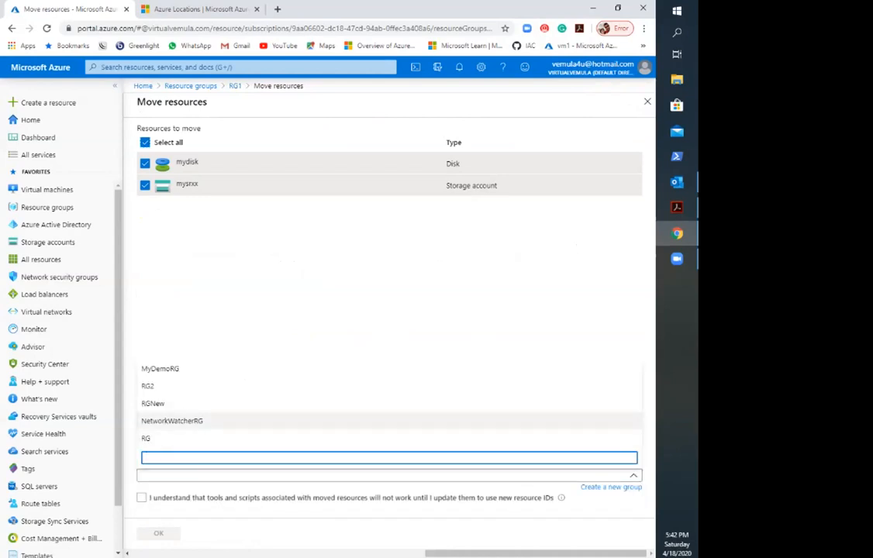
left_click(155, 386)
left_click(310, 372)
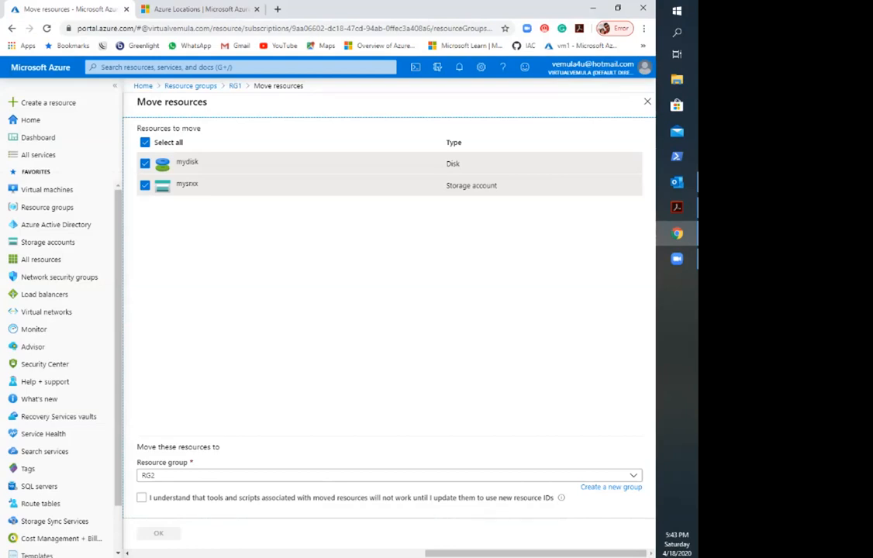
left_click(142, 498)
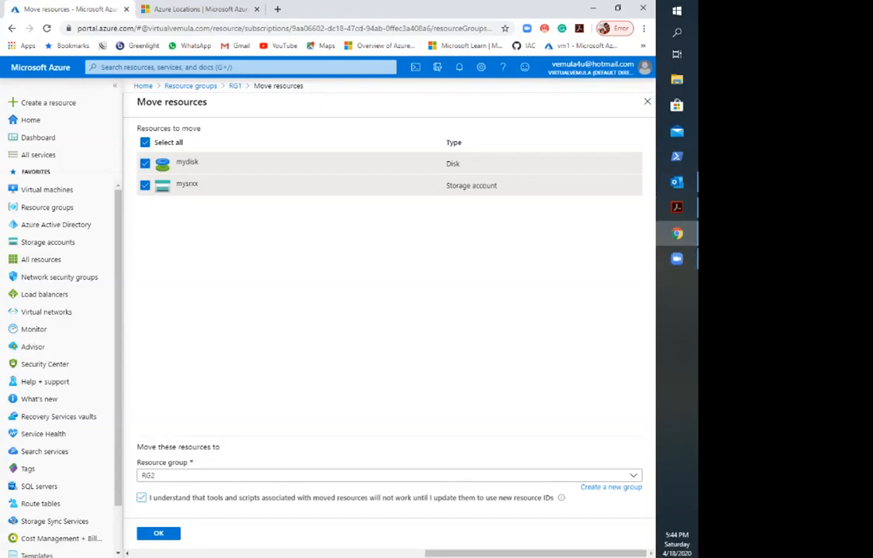
left_click(159, 533)
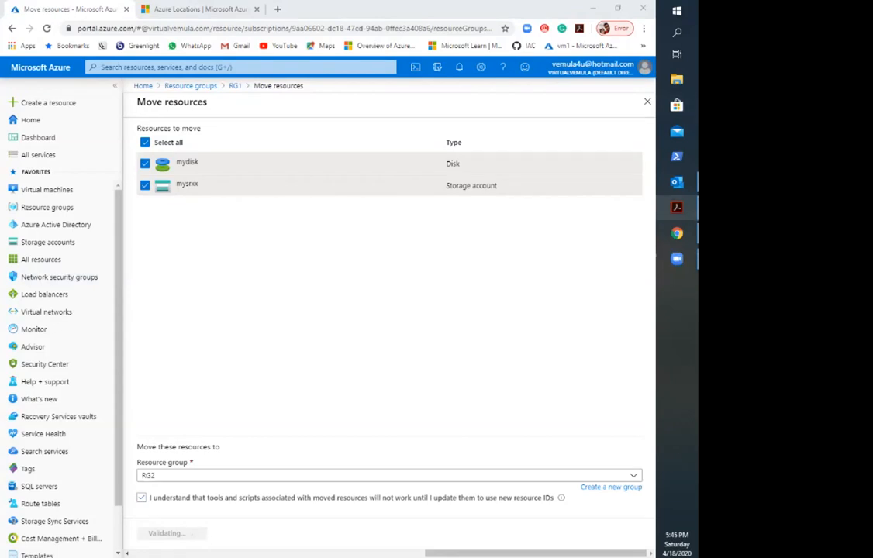
Step: Switch to web.pdf in Adobe Acrobat and review the Azure Resource Groups and LAB pages, ending on the CIDR page
left_click(678, 207)
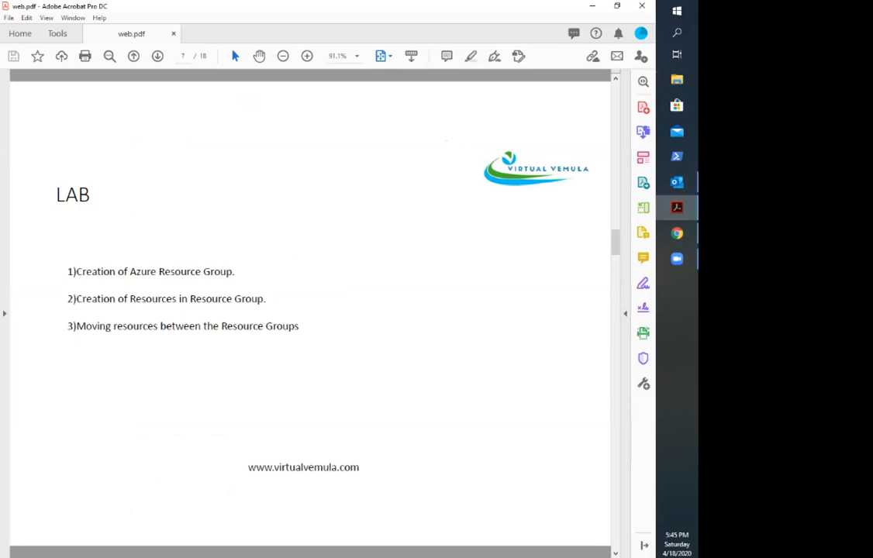
key("Page_Down")
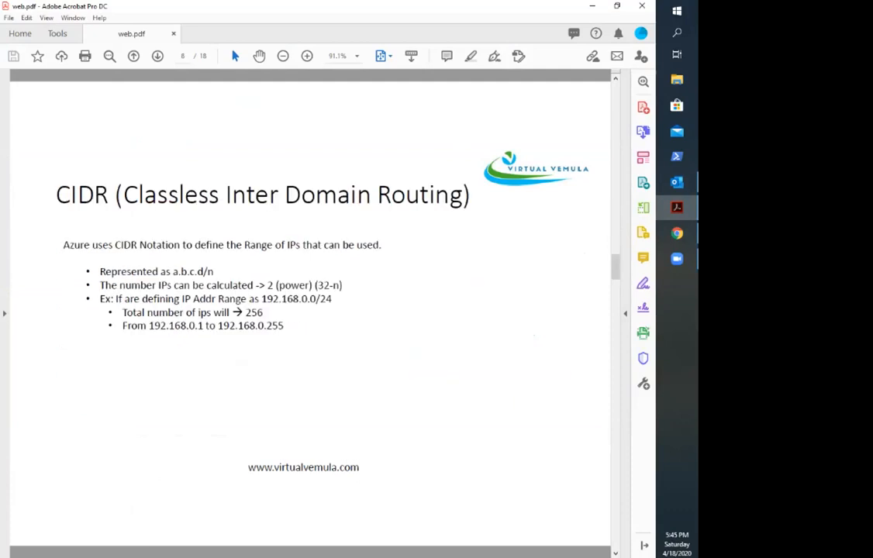
key("Page_Up")
key("Page_Up")
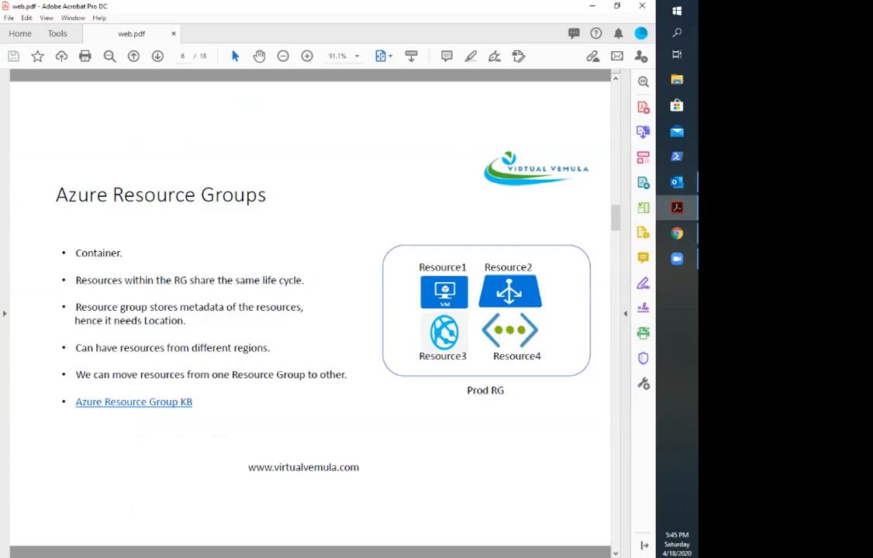
key("Page_Down")
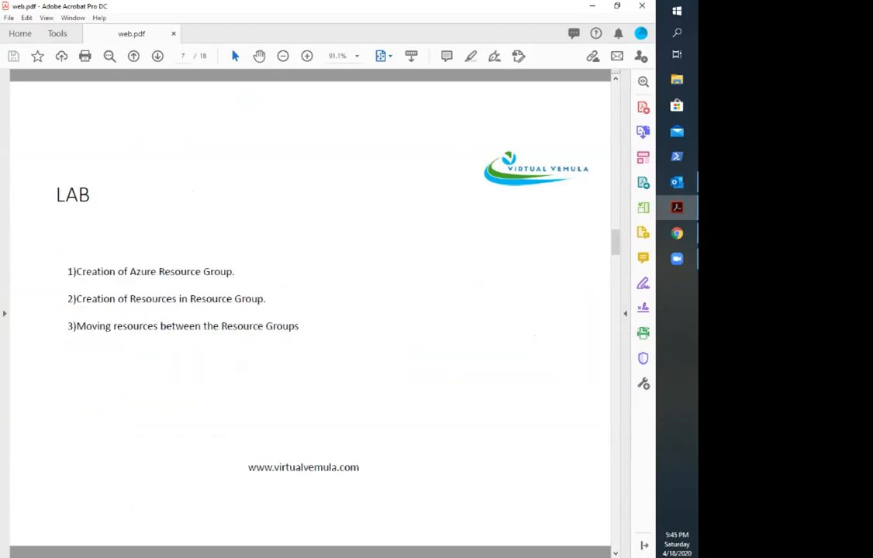
key("Page_Down")
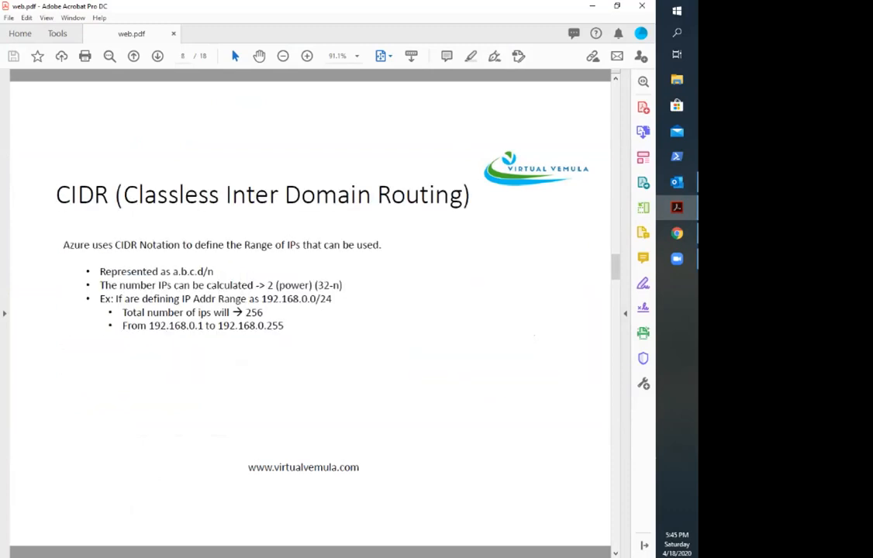
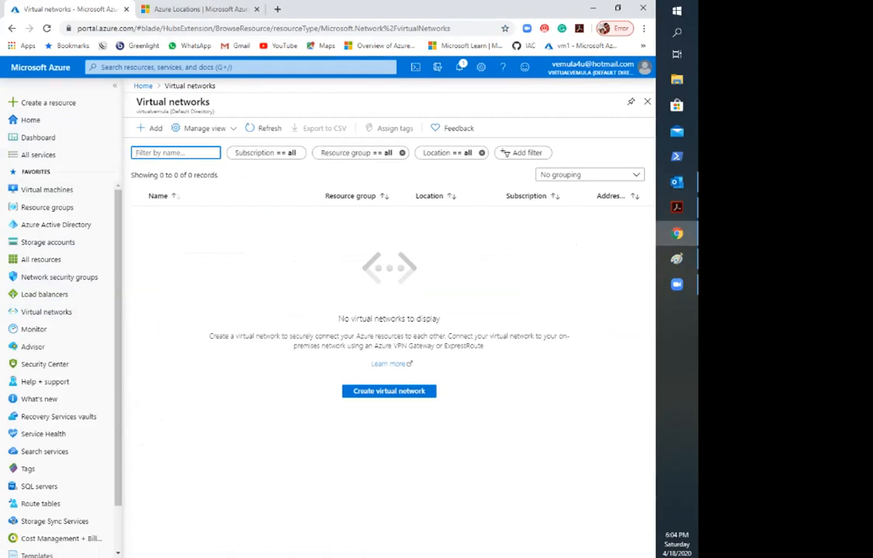
Step: Read the empty virtual networks page's description of connecting to an on-premises network through VPN Gateway or ExpressRoute
left_click_drag(209, 336, 548, 336)
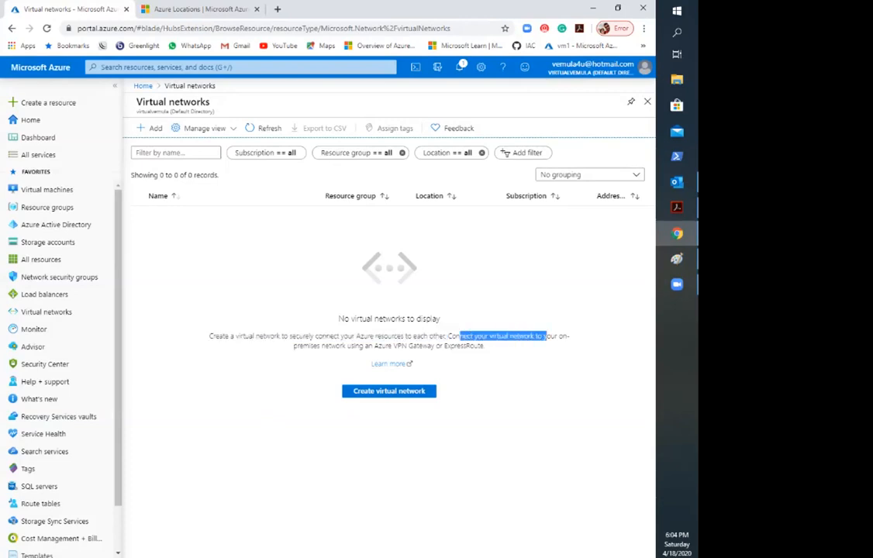
double_click(401, 346)
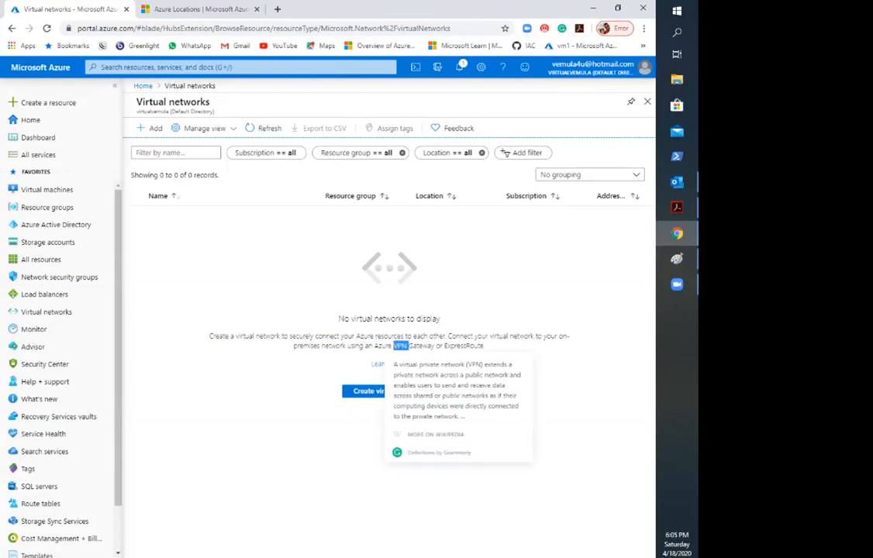
left_click(353, 303)
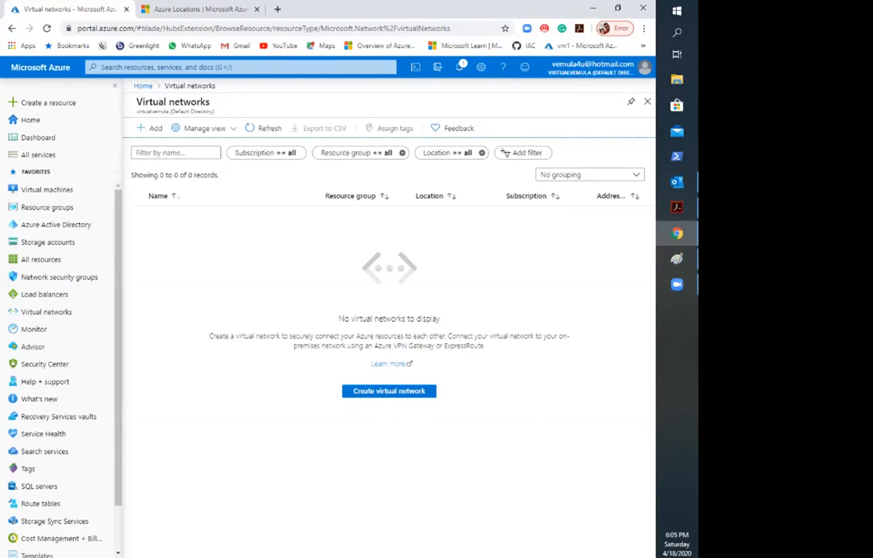
double_click(464, 346)
left_click(456, 387)
Step: Start creating a virtual network and read the introduction on private networks, secure VM communication, internet and on-premises connections
left_click(149, 128)
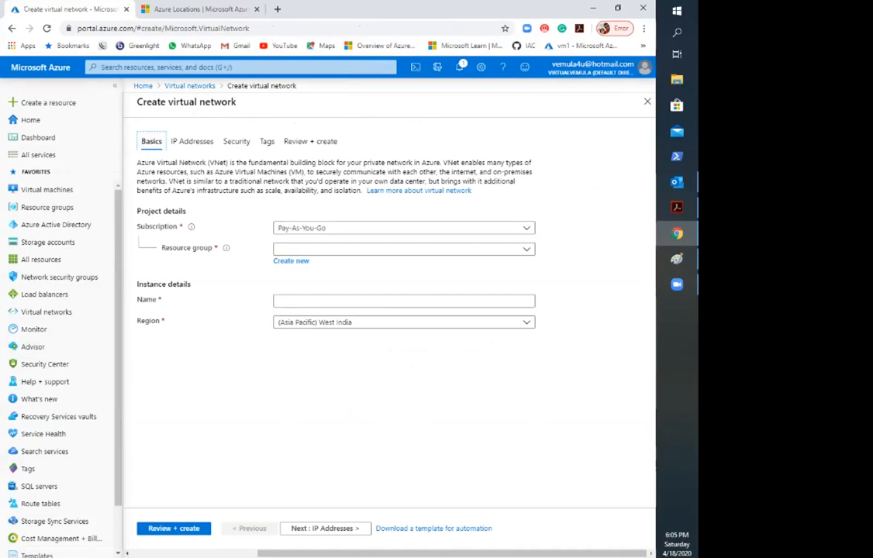
left_click_drag(247, 162, 413, 163)
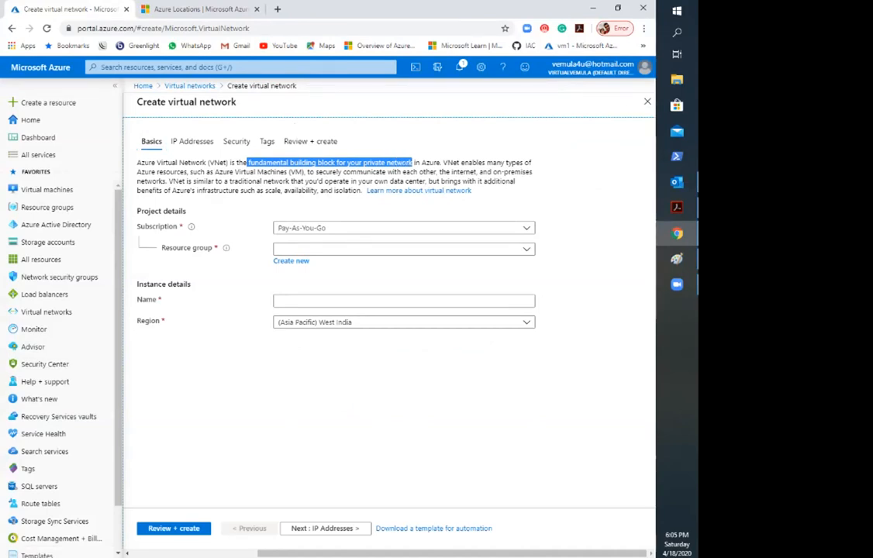
left_click_drag(201, 173, 417, 172)
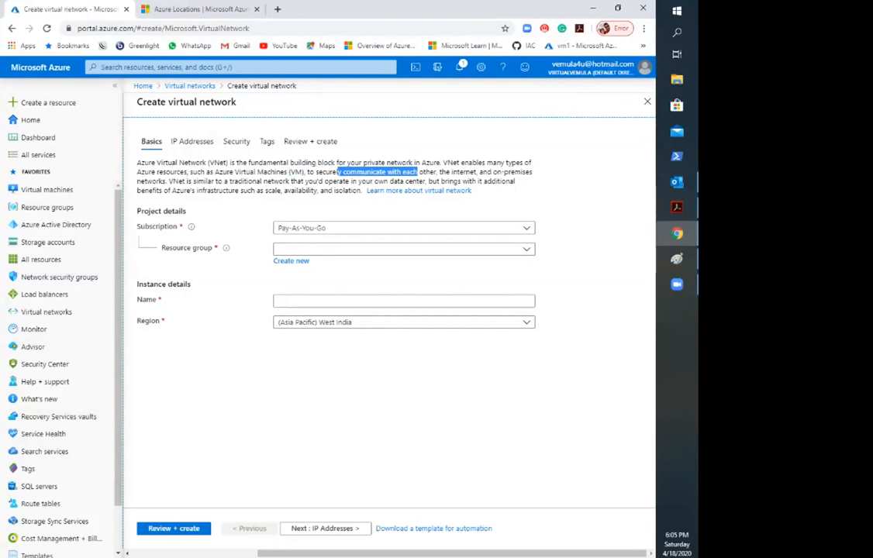
left_click(417, 171)
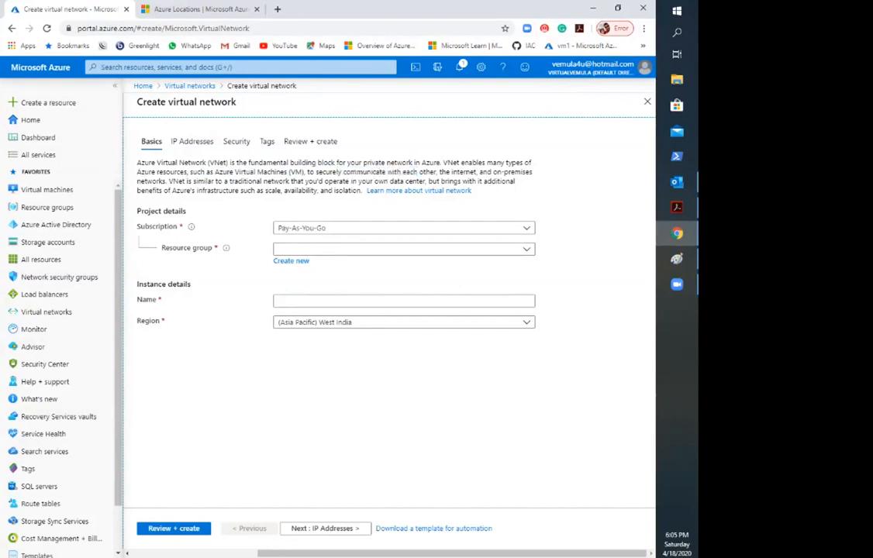
double_click(464, 172)
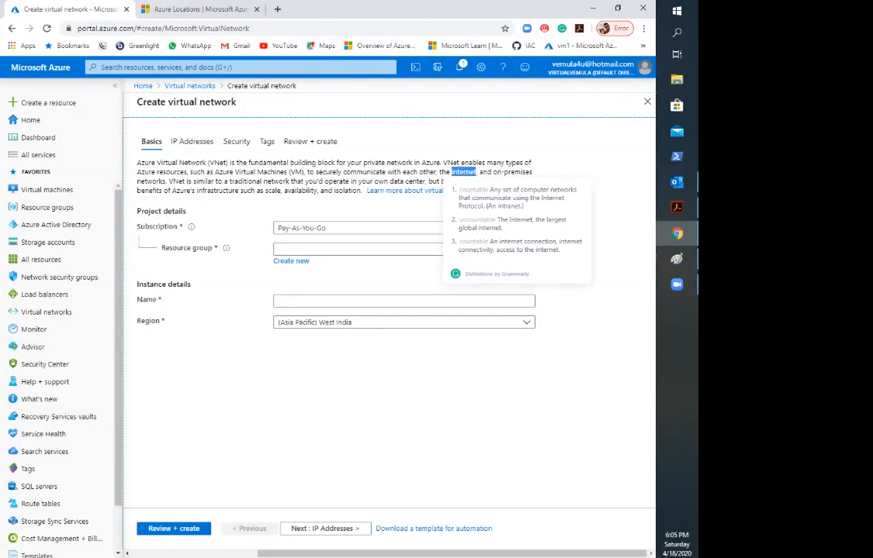
double_click(519, 172)
left_click(518, 172)
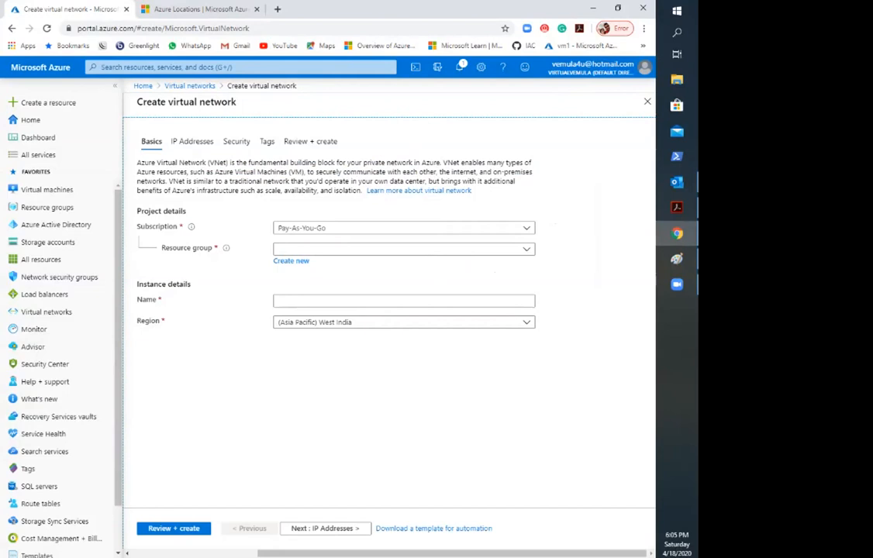
Step: Assign the new virtual network to the existing RGNew resource group under the Pay-As-You-Go subscription
left_click(404, 249)
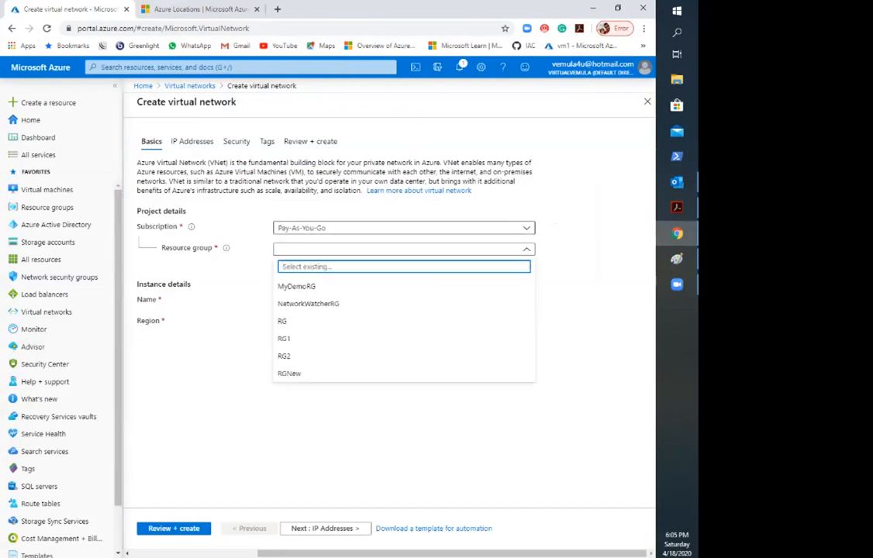
left_click(404, 249)
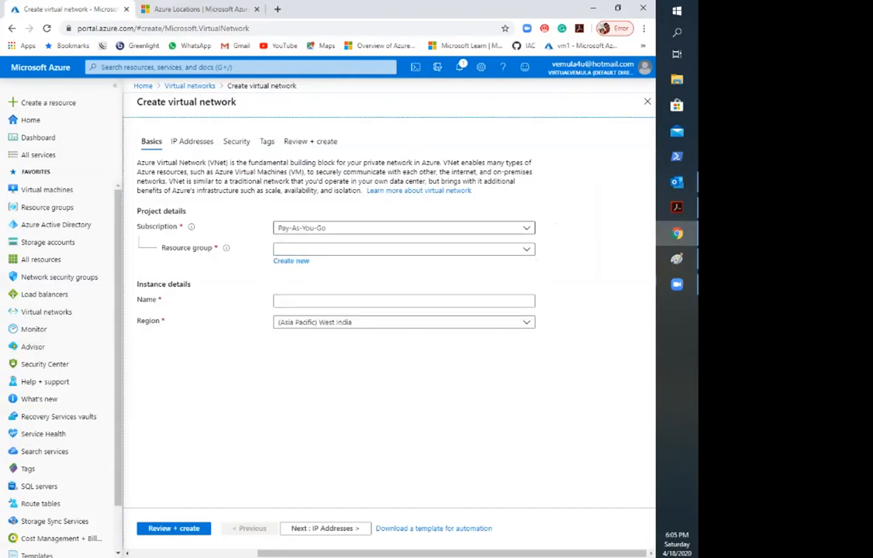
left_click(404, 228)
left_click(404, 265)
left_click(404, 249)
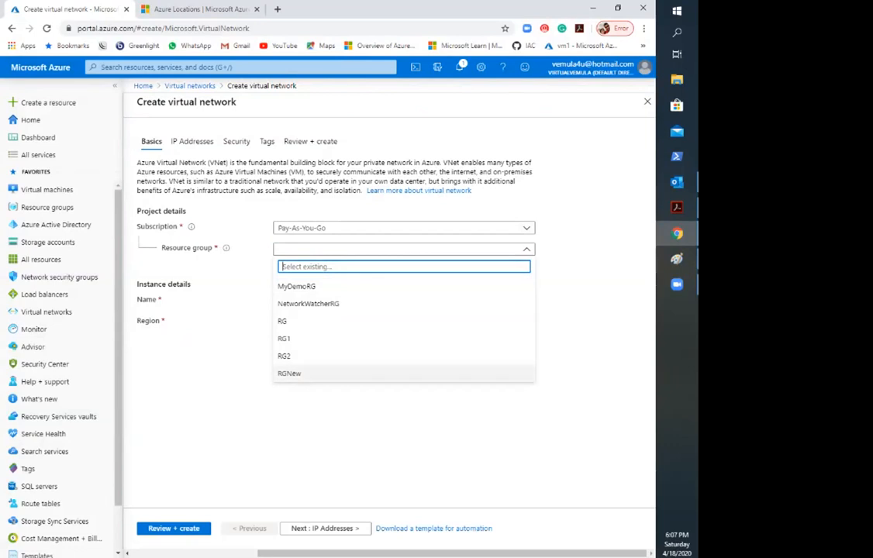
left_click(291, 374)
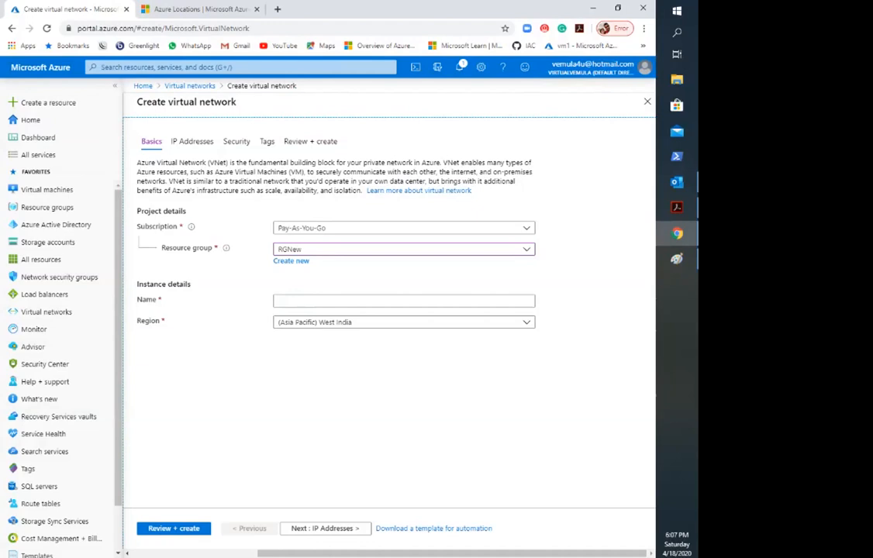
Step: Set the virtual network's region to (US) Central US
left_click(404, 323)
type("xwnet")
key("BackSpace")
key("BackSpace")
key("BackSpace")
key("BackSpace")
key("BackSpace")
type("CENT")
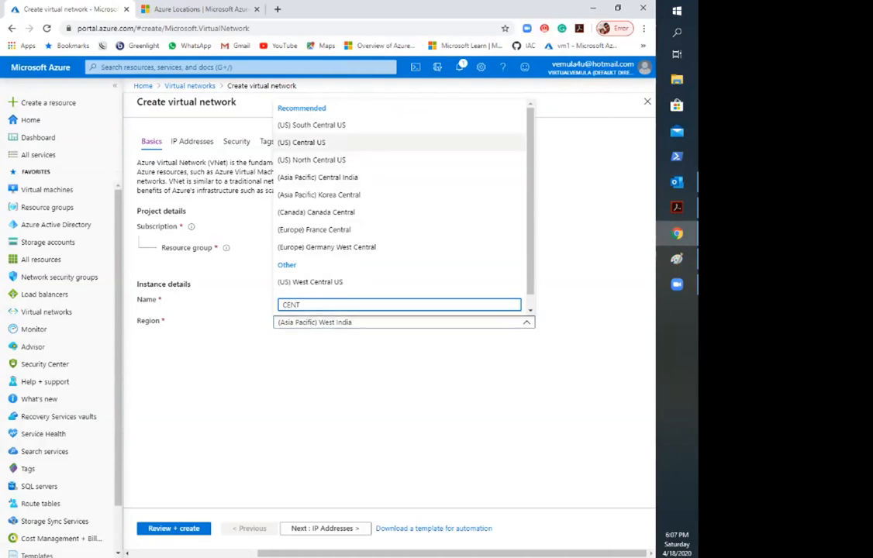
left_click(302, 142)
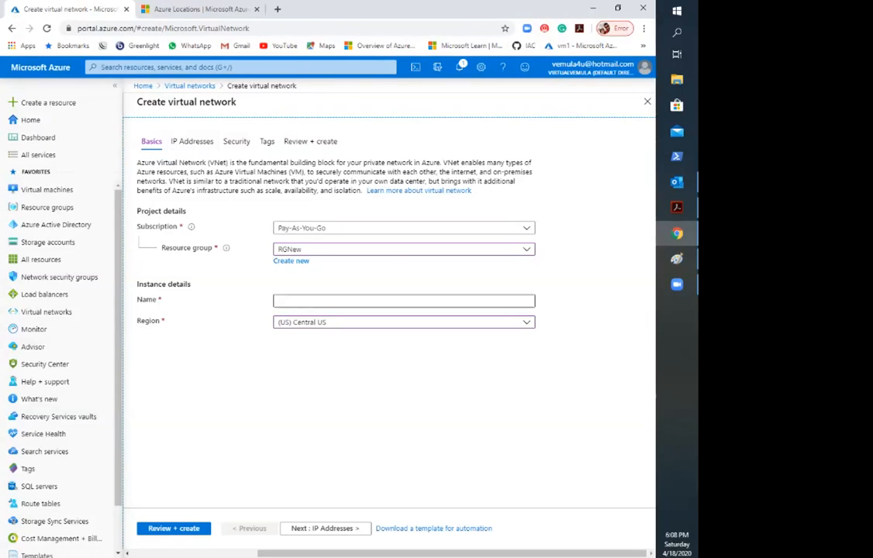
Step: Name the virtual network Prod
left_click(403, 301)
type("prOD")
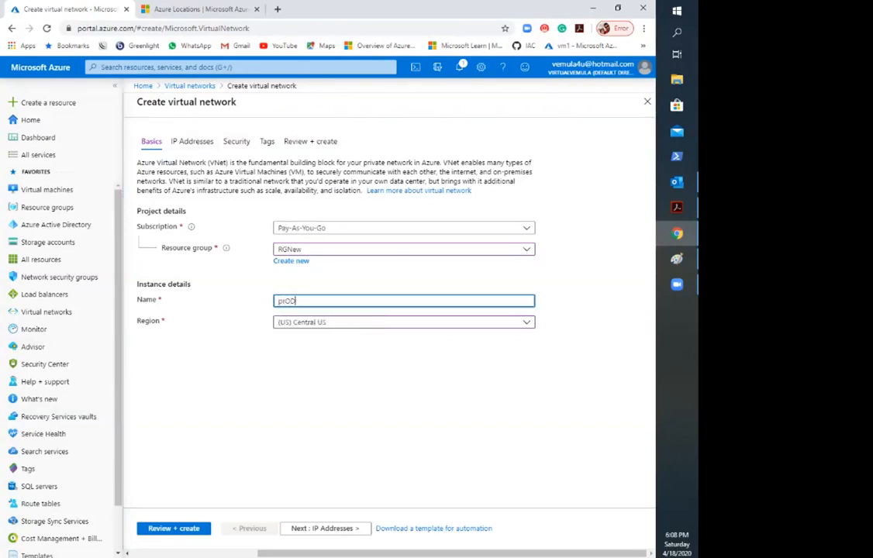
key("BackSpace")
key("BackSpace")
key("BackSpace")
key("BackSpace")
type("Prod")
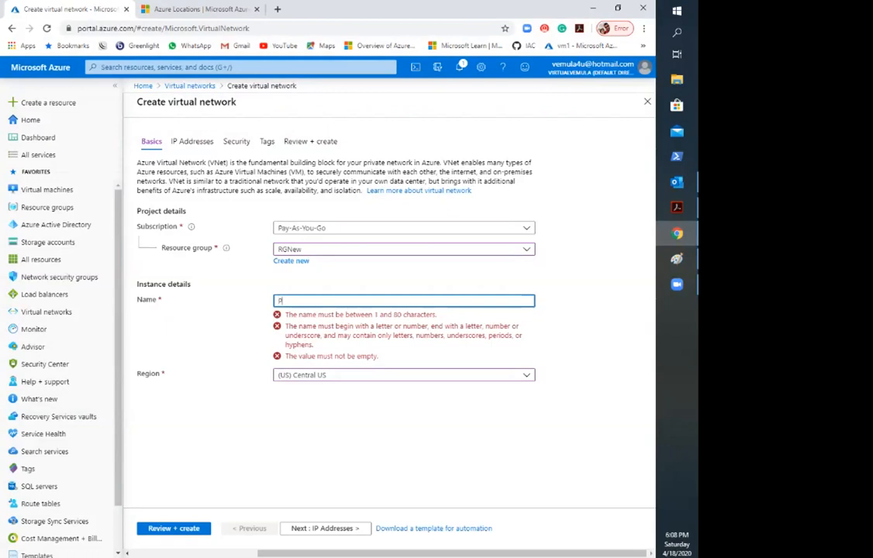
left_click(389, 388)
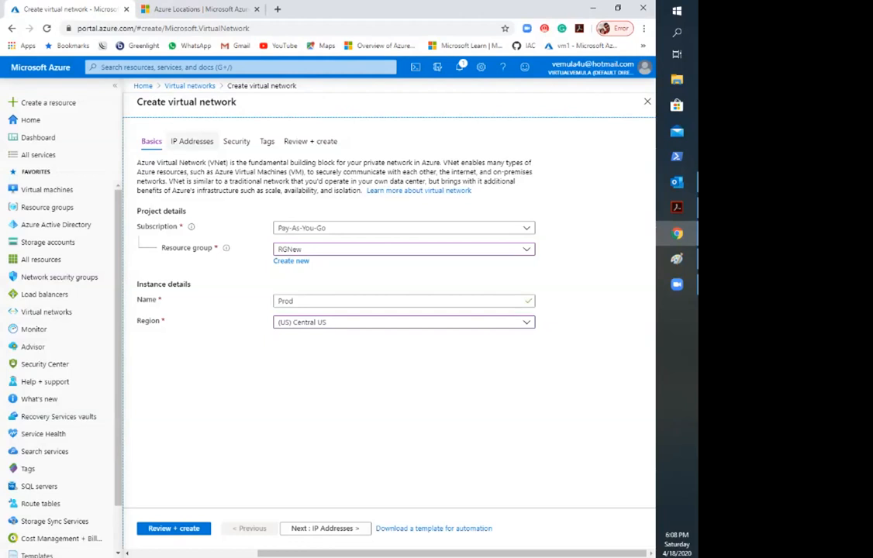
Step: Open the virtual network's IP address settings and examine its IPv4 address space and the empty entry for an additional range
left_click(192, 142)
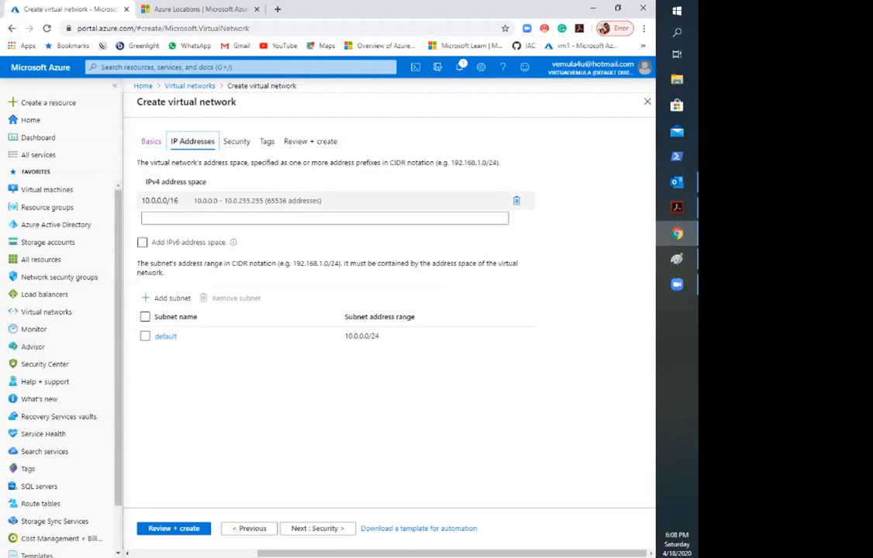
left_click_drag(185, 200, 95, 206)
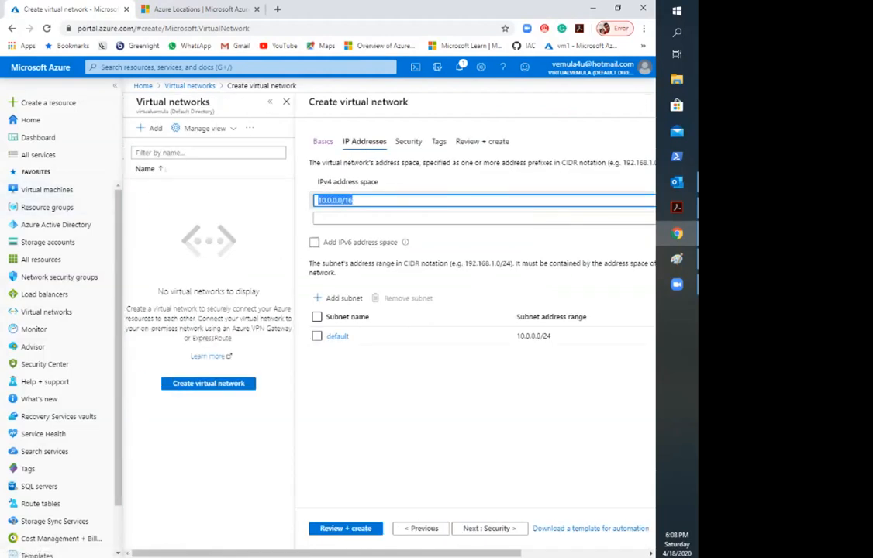
left_click_drag(327, 554, 422, 554)
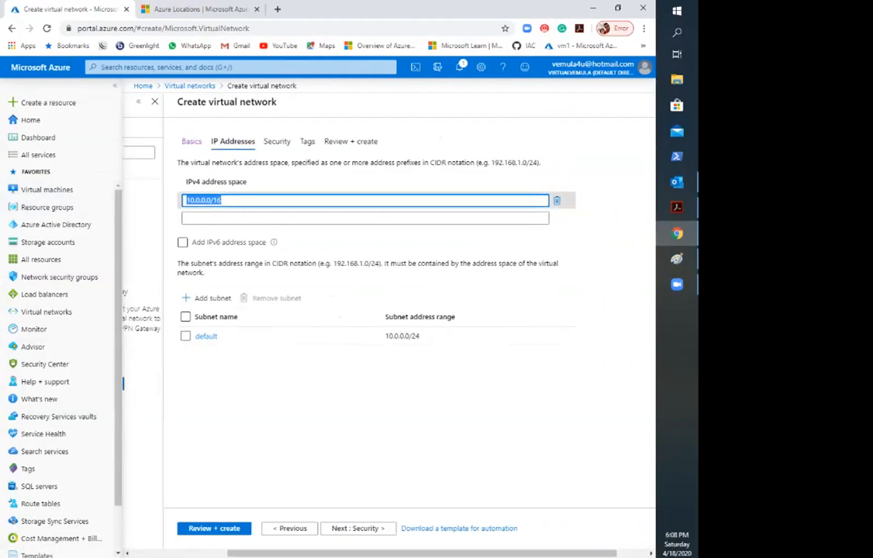
left_click(373, 182)
left_click(225, 201)
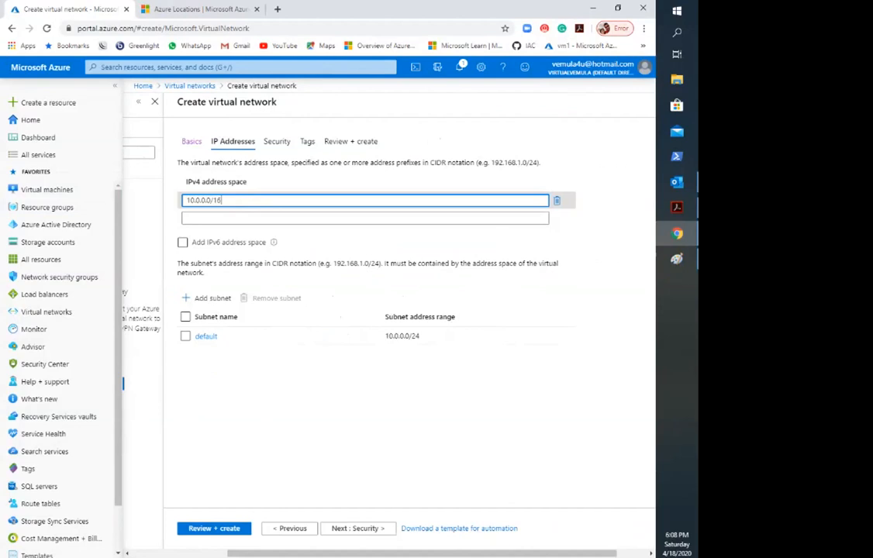
left_click(596, 250)
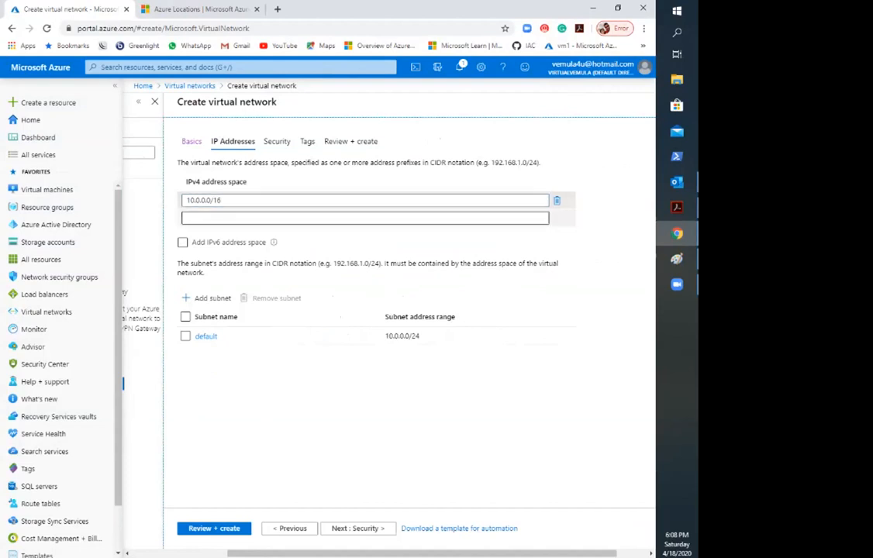
left_click(264, 219)
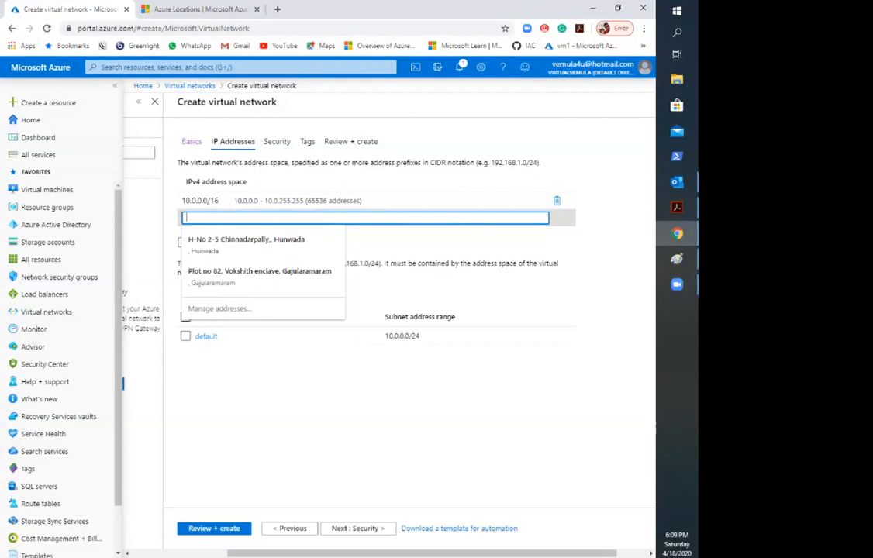
left_click(459, 442)
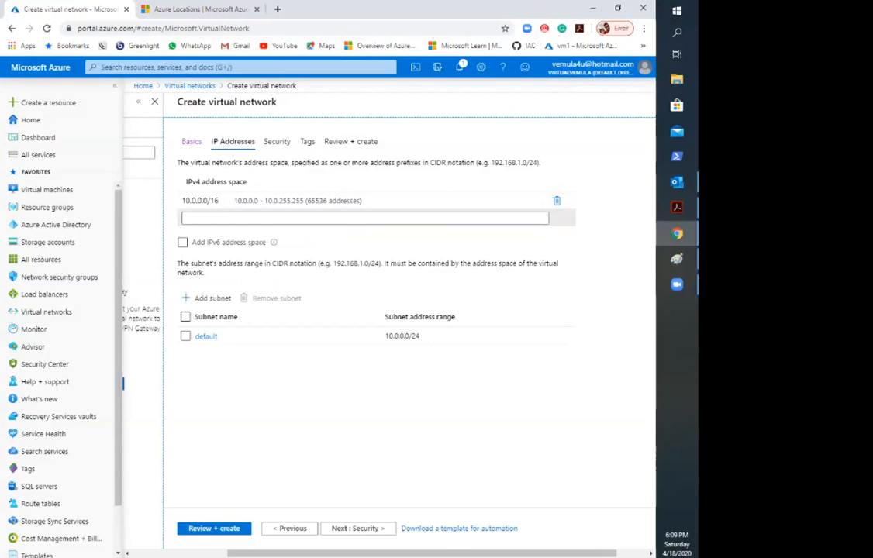
left_click(205, 336)
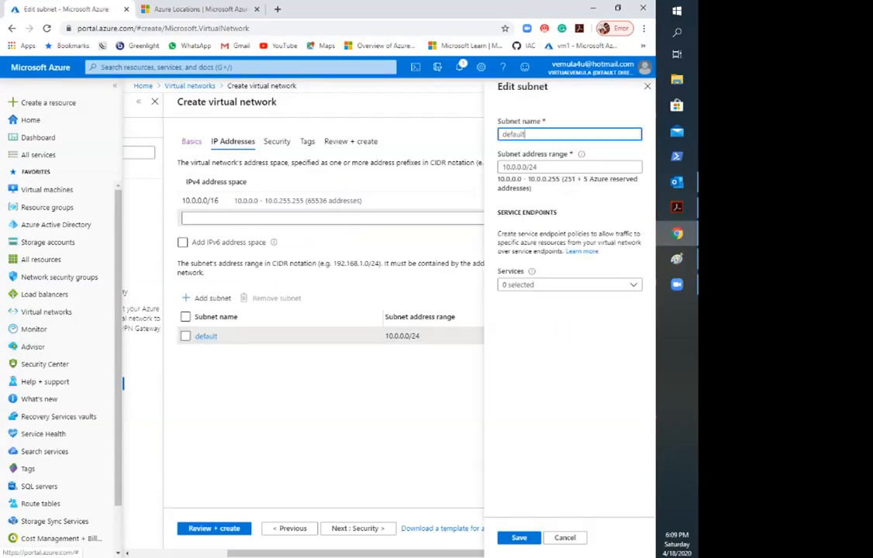
double_click(513, 134)
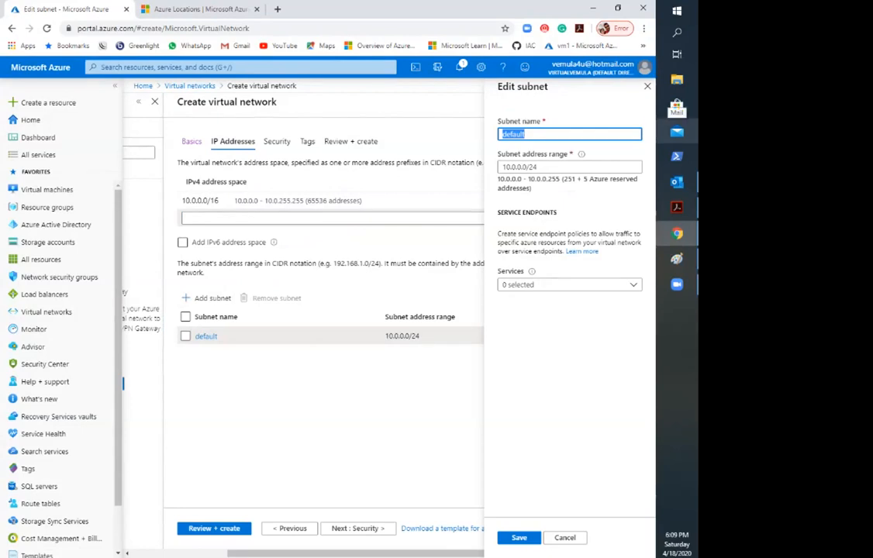
type("Sub")
key("BackSpace")
key("BackSpace")
key("BackSpace")
key("Escape")
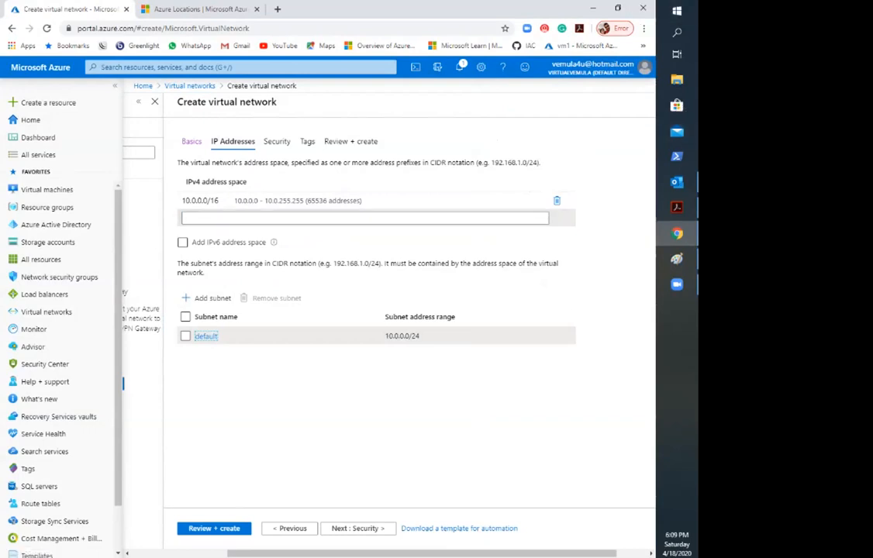
Step: Switch to the Paint diagram and sketch freehand arrows around the DB subnet inside the Prod network box
left_click(678, 259)
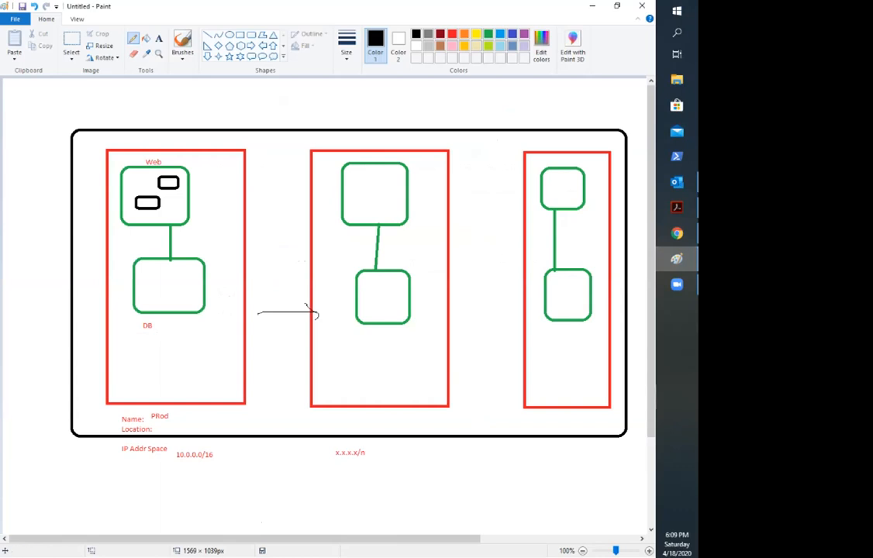
mouse_move(193, 385)
left_mouse_down()
mouse_move(196, 365)
mouse_move(191, 376)
left_mouse_up()
mouse_move(144, 358)
left_mouse_down()
mouse_move(192, 379)
mouse_move(178, 394)
left_mouse_up()
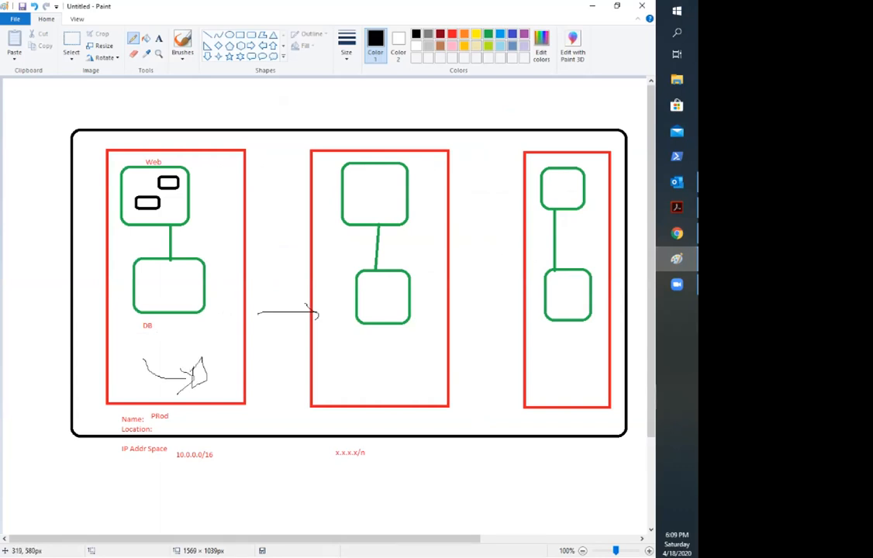
mouse_move(159, 355)
left_mouse_down()
mouse_move(113, 365)
mouse_move(148, 276)
mouse_move(177, 273)
mouse_move(171, 293)
left_mouse_up()
left_click_drag(215, 329, 228, 348)
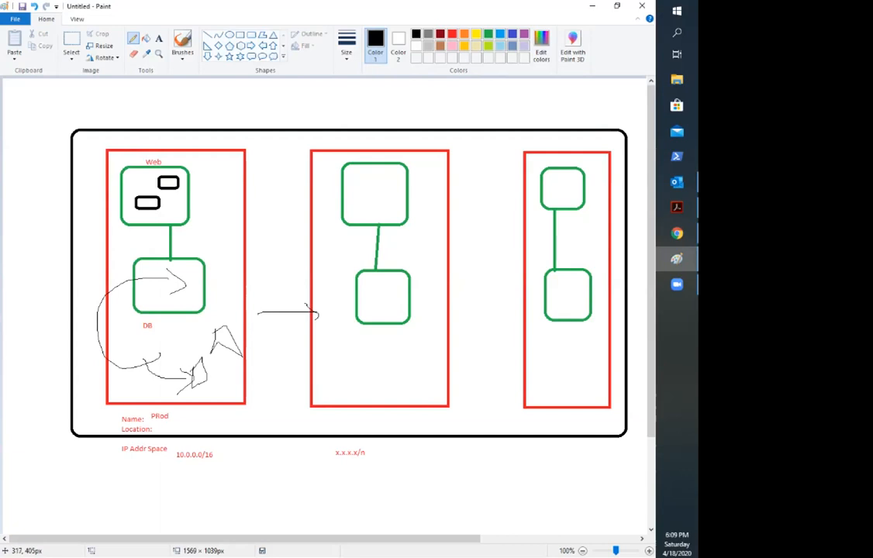
mouse_move(182, 298)
left_mouse_down()
mouse_move(184, 306)
mouse_move(120, 339)
mouse_move(139, 374)
left_mouse_up()
Step: Switch to the Azure portal in Chrome and rename the default subnet WebSubnet, saving the change
key("alt+Tab")
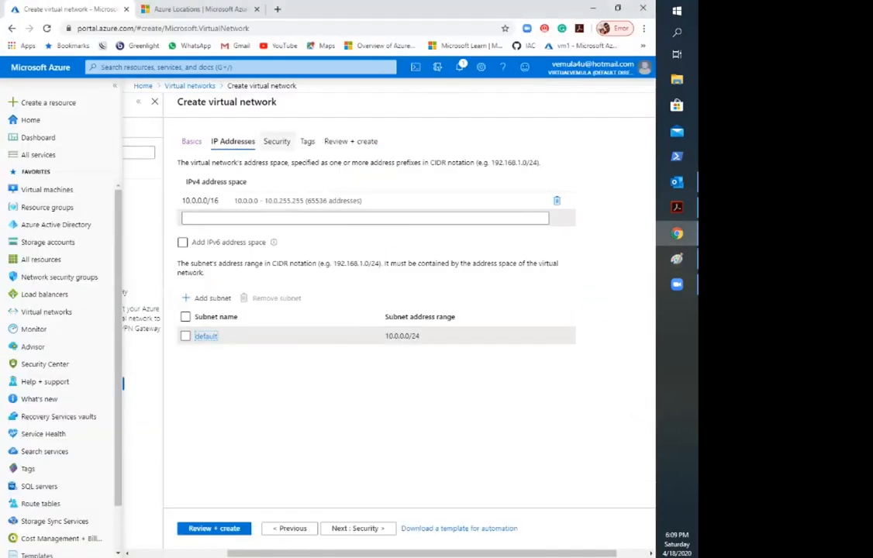
left_click_drag(224, 101, 270, 101)
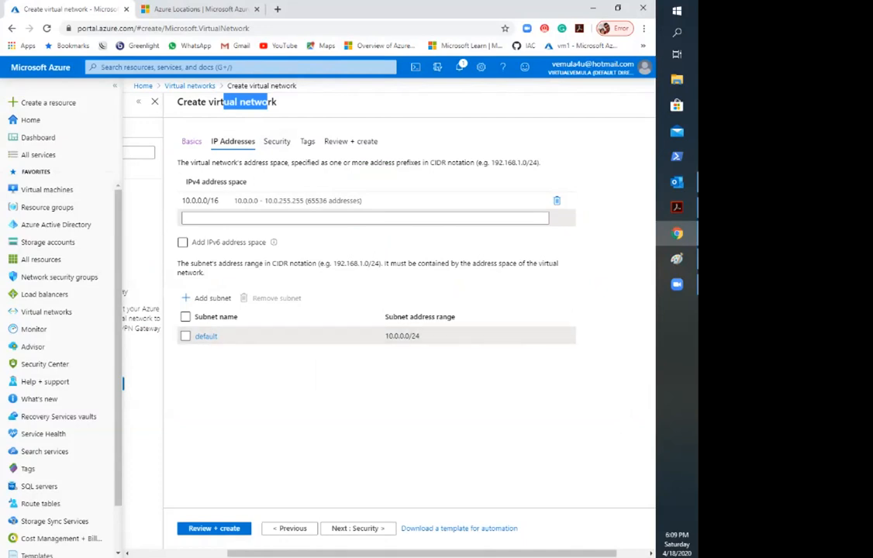
left_click(206, 336)
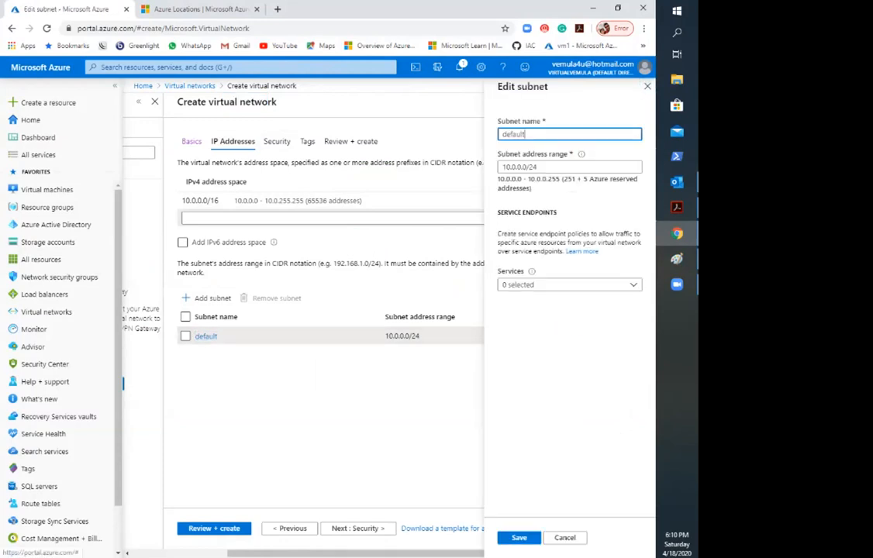
double_click(515, 134)
type("WebSubnet")
left_click(541, 167)
left_click(574, 333)
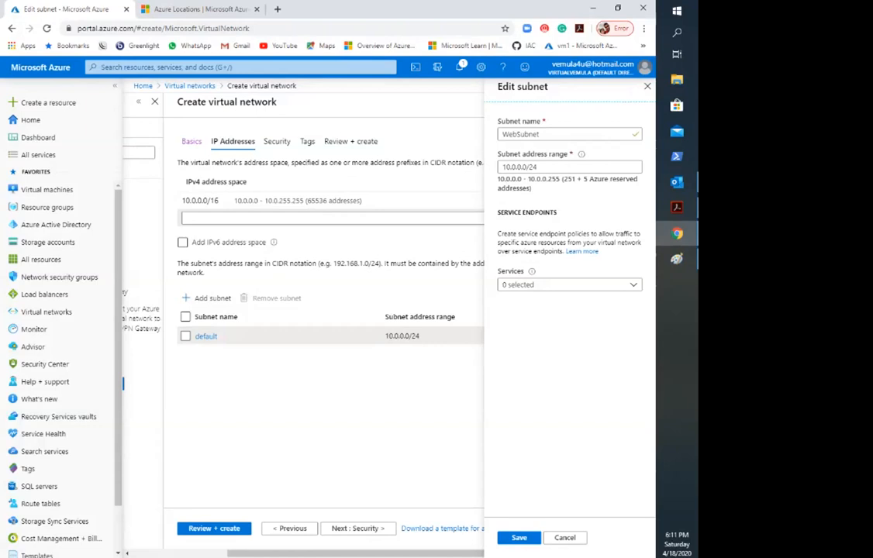
left_click(519, 538)
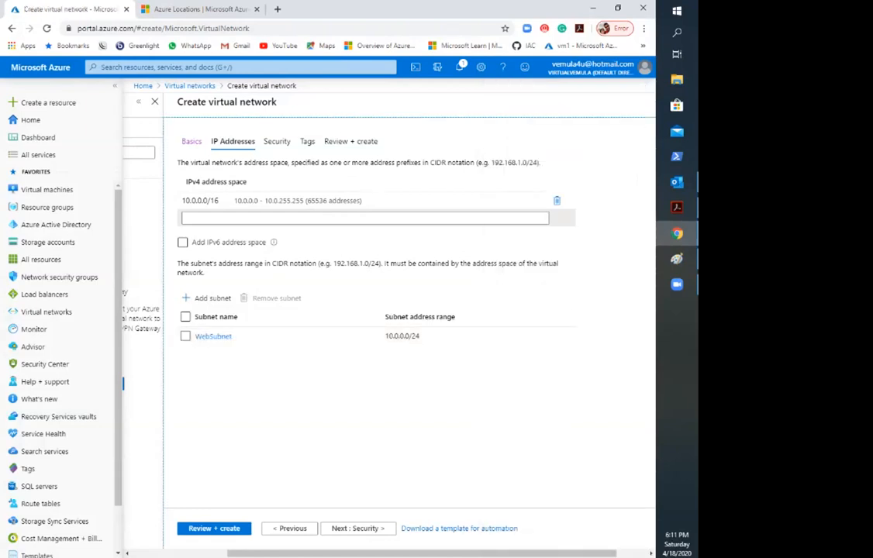
Step: Switch to web.pdf in Acrobat and examine the DB subnet's address range on the Azure Subnets slide
left_click(678, 208)
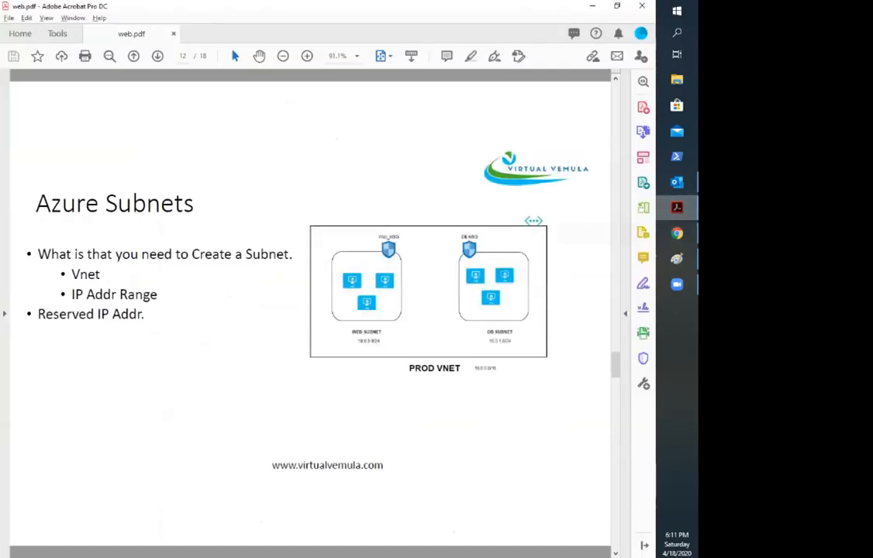
left_click_drag(477, 318, 523, 346)
left_click(523, 346)
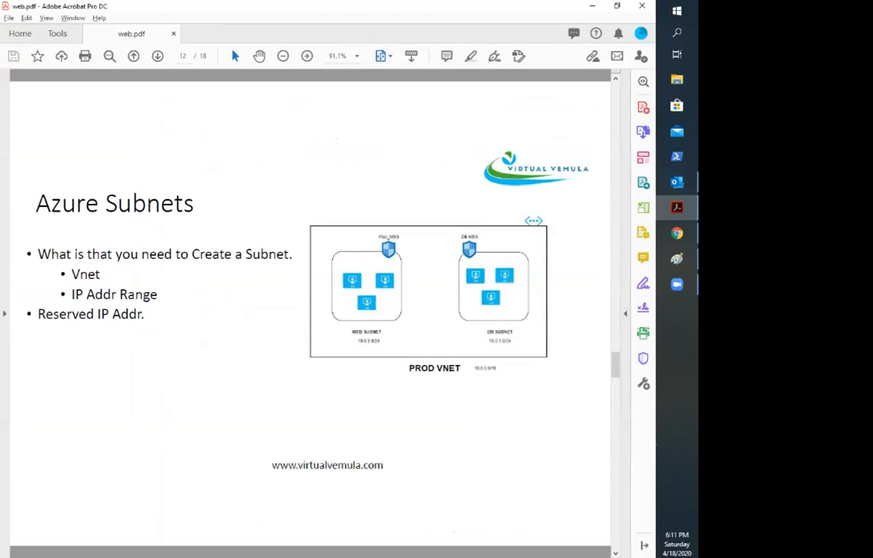
Step: Switch back to the Azure portal and add a subnet named DBSubnet with the address range 10.0.1.0/24
key("alt+Tab")
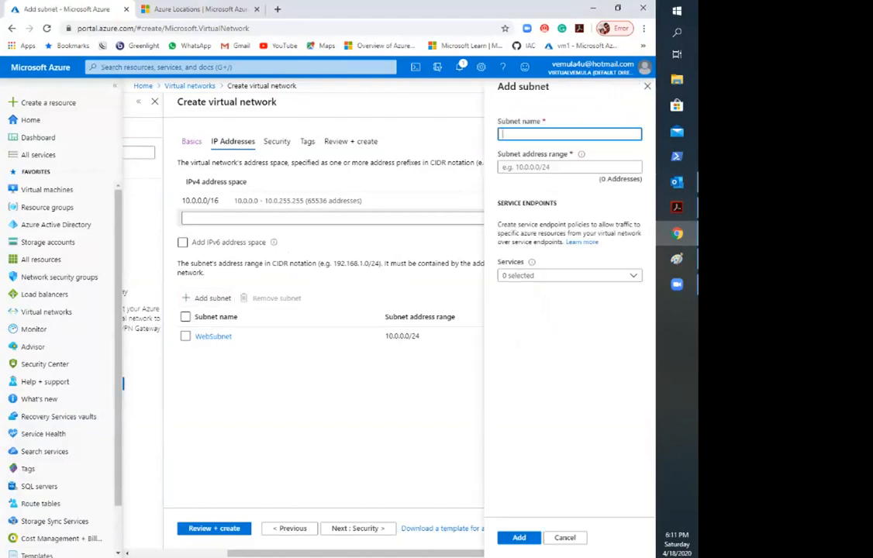
type("DBSubnet")
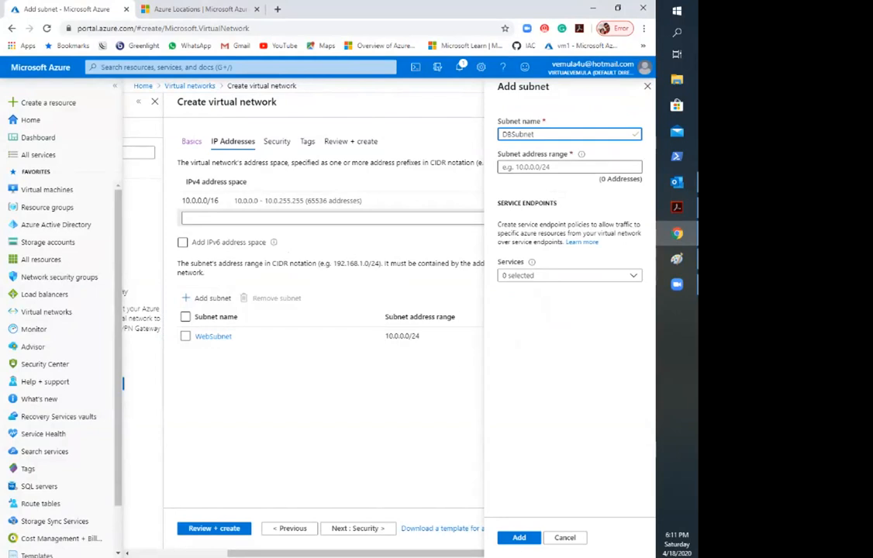
left_click(570, 167)
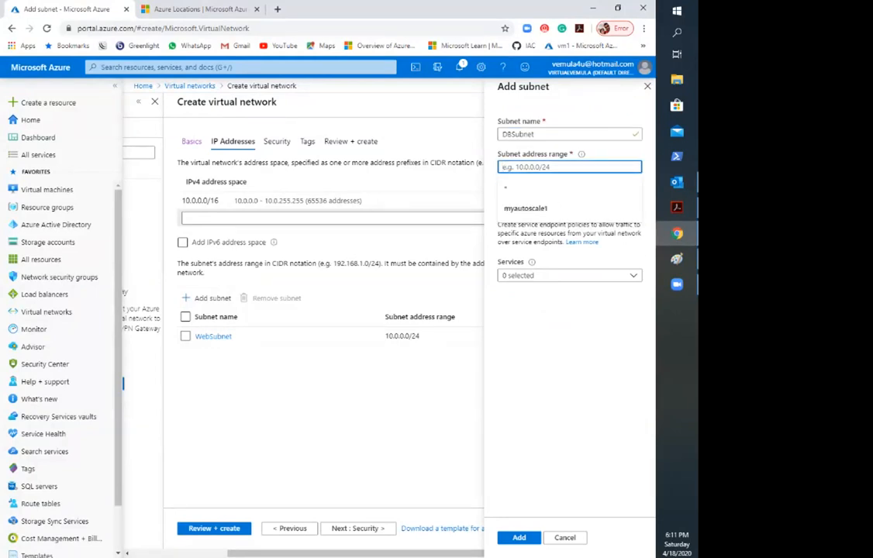
type("10.0.")
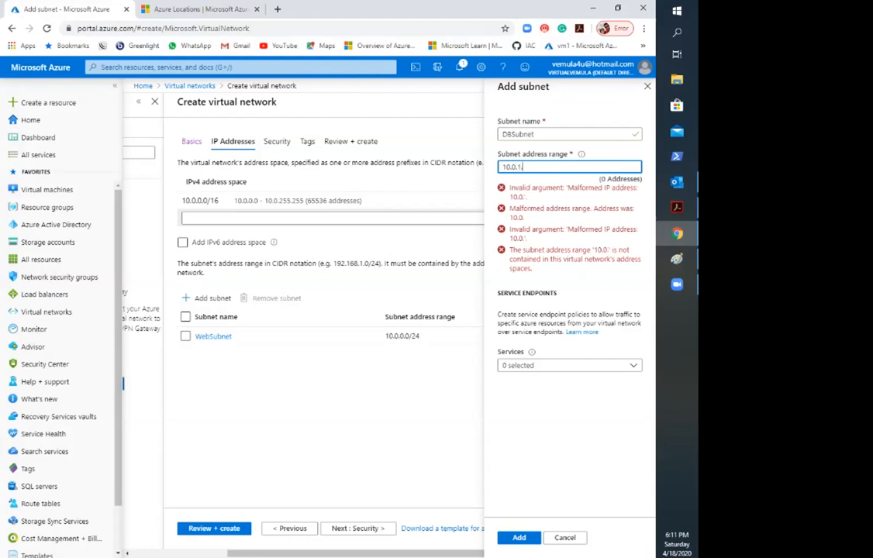
type("1.0/24")
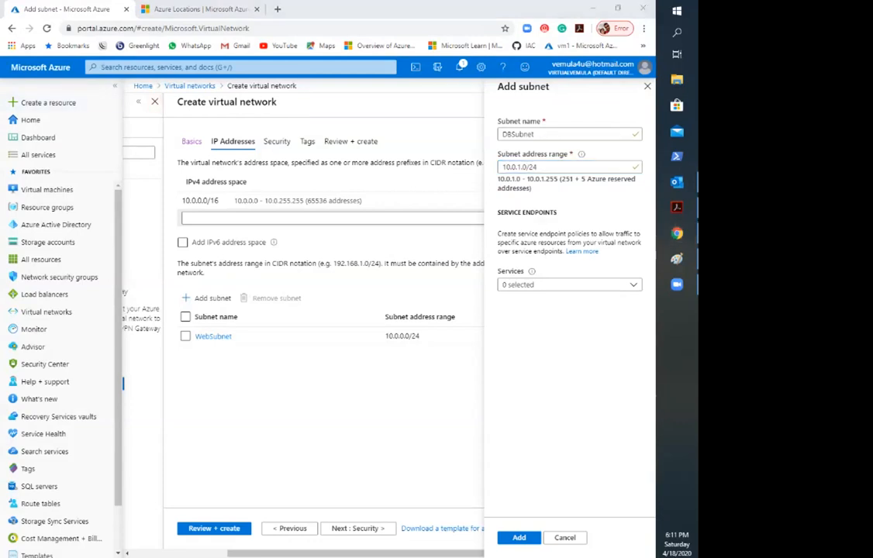
left_click(597, 206)
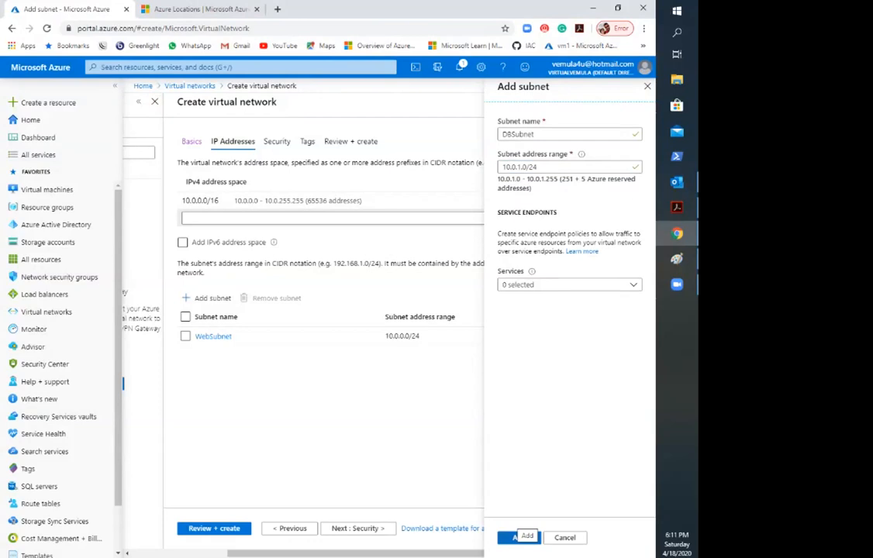
left_click(518, 538)
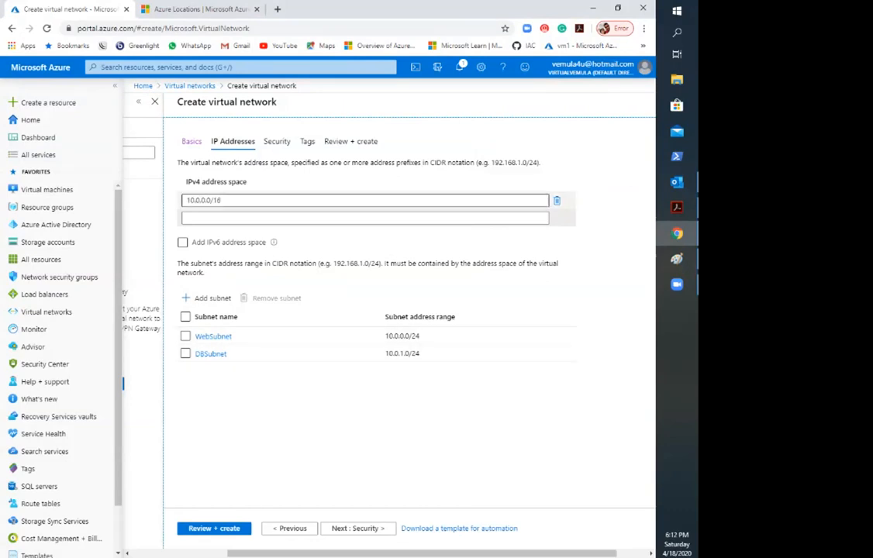
Step: Examine the virtual network's IPv4 address space, its DDoS protection and firewall options, and its tag fields
left_click_drag(225, 200, 183, 200)
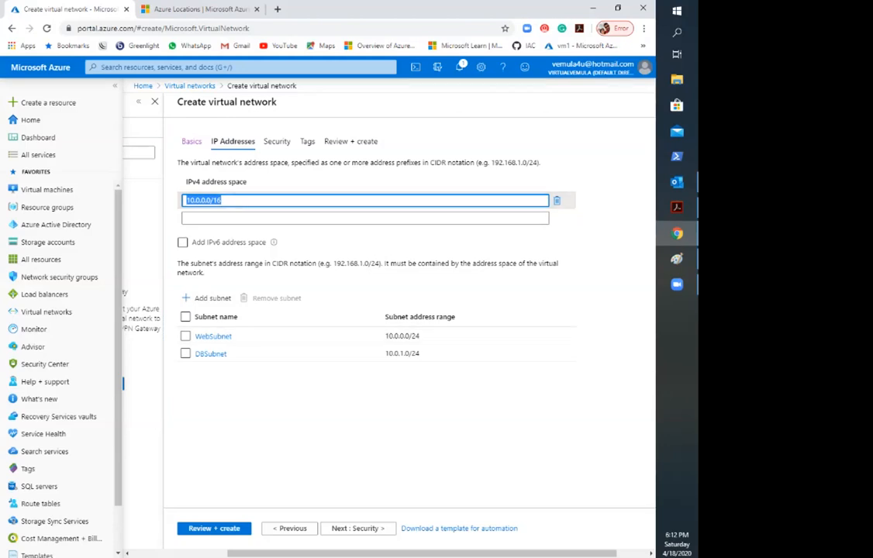
left_click(373, 180)
left_click(277, 142)
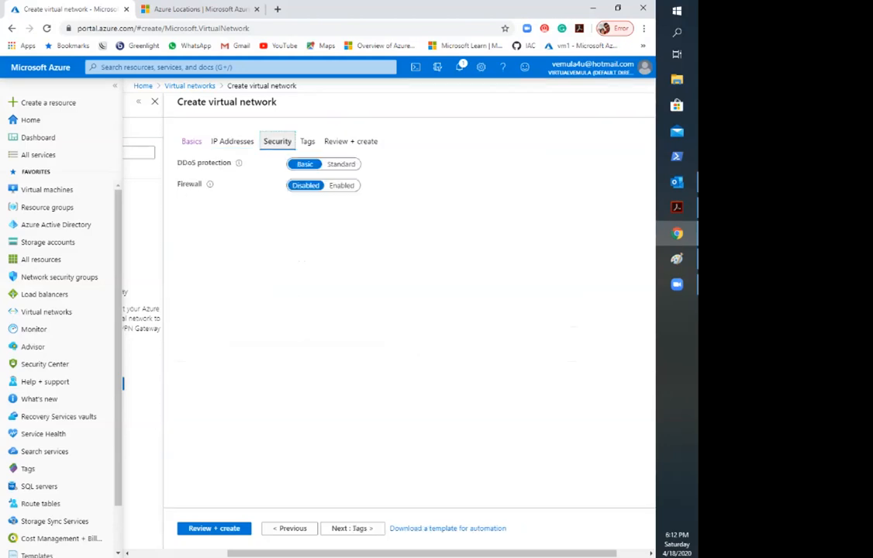
left_click(308, 142)
left_click(277, 141)
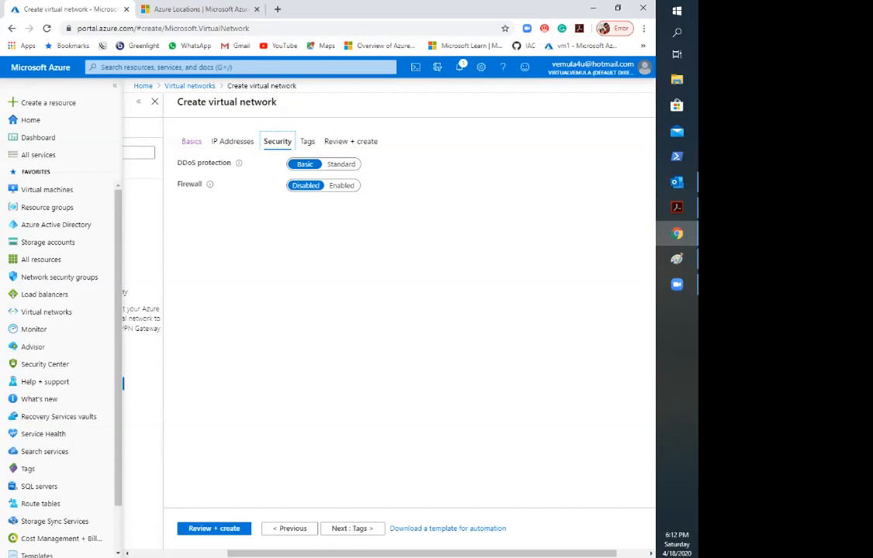
mouse_move(209, 184)
left_click(307, 141)
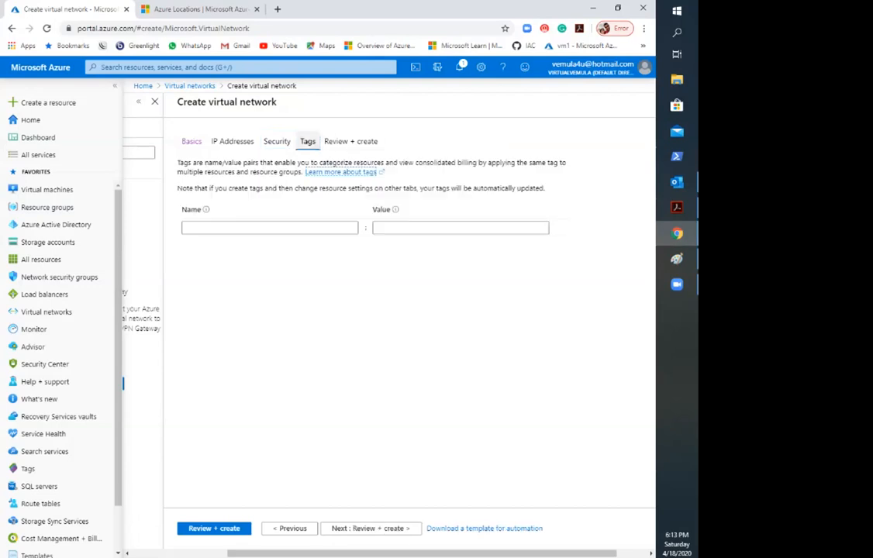
Step: Review the summary's name, subnets and region, and create the Prod virtual network
left_click(352, 141)
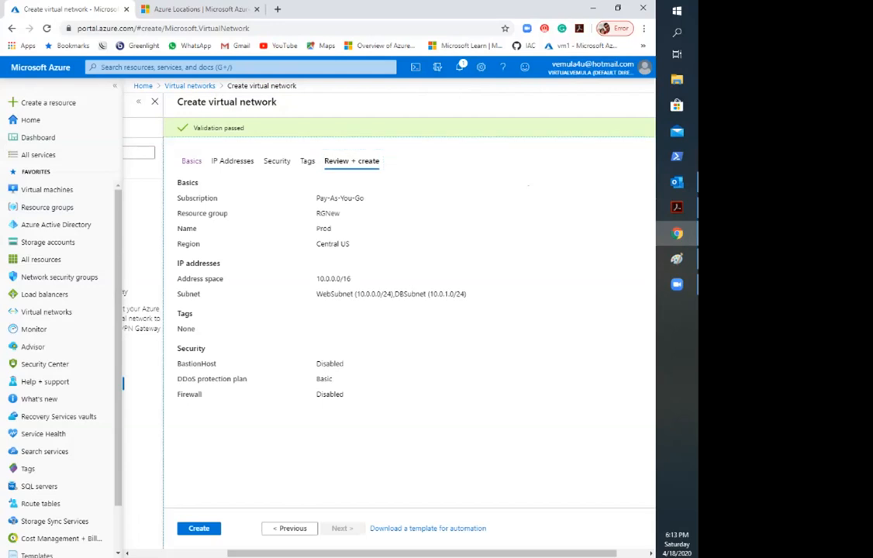
double_click(323, 229)
left_click_drag(316, 294, 425, 294)
left_click(413, 295)
left_click_drag(317, 243, 350, 243)
left_click(342, 245)
left_click(199, 529)
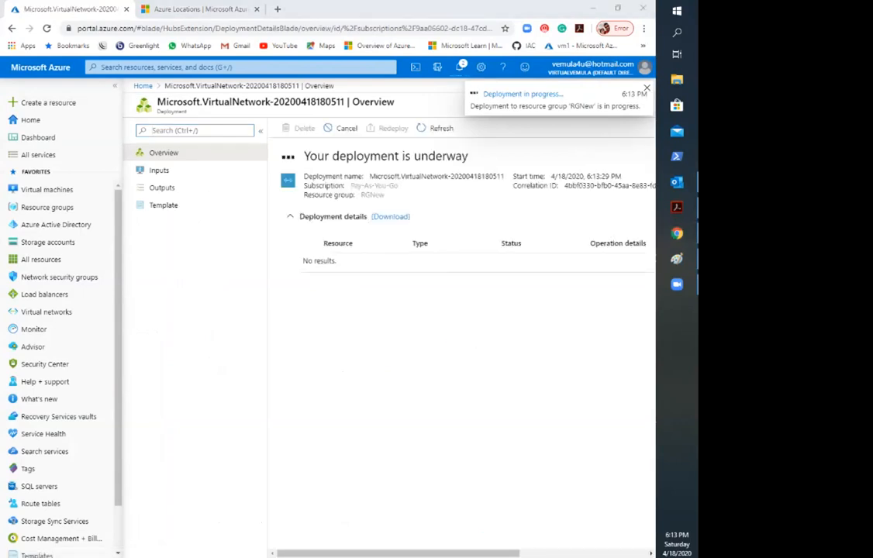
Step: Check the Azure Subnets slide in Acrobat, return to Chrome and open a new browser tab
key("alt+Tab")
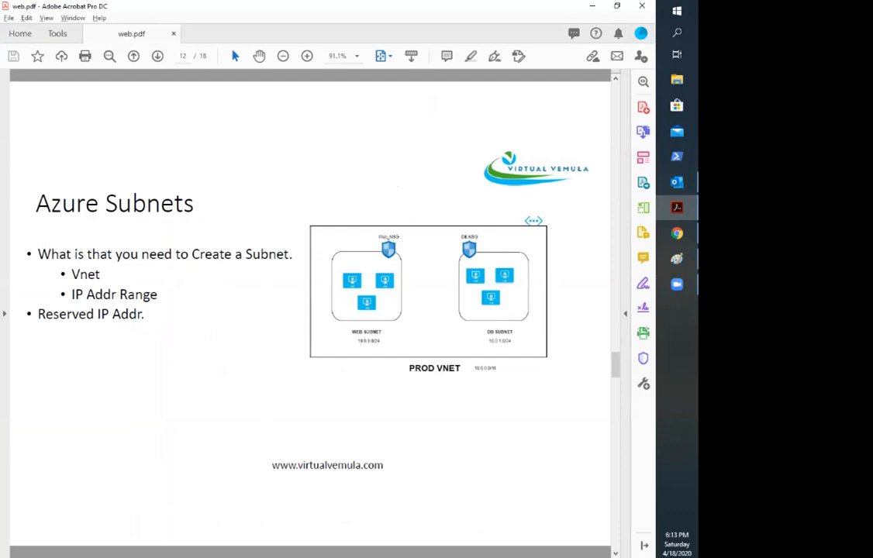
key("alt+Tab")
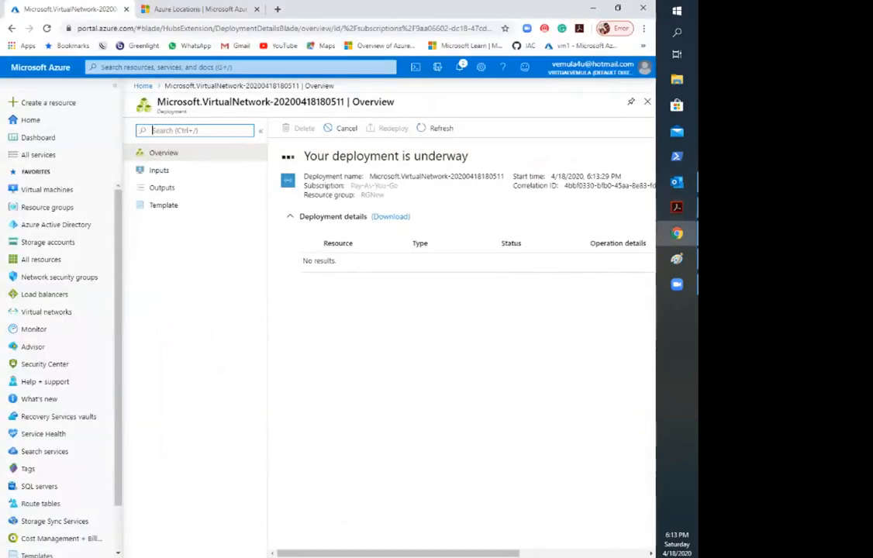
key("ctrl+t")
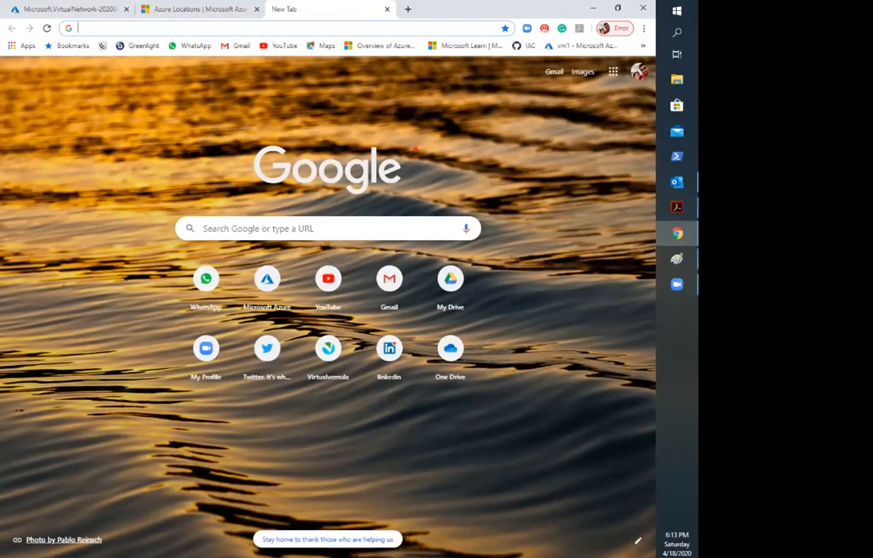
type("azure subbnet")
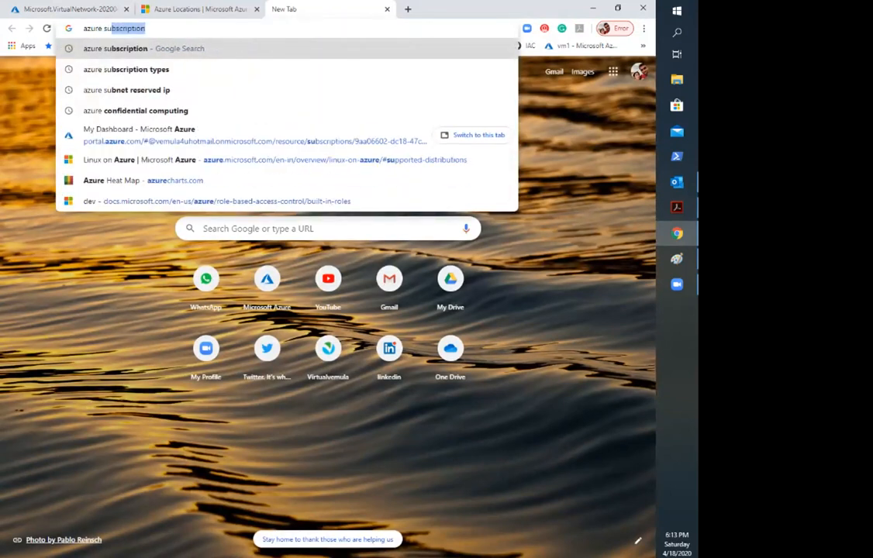
key("BackSpace")
key("BackSpace")
key("BackSpace")
key("BackSpace")
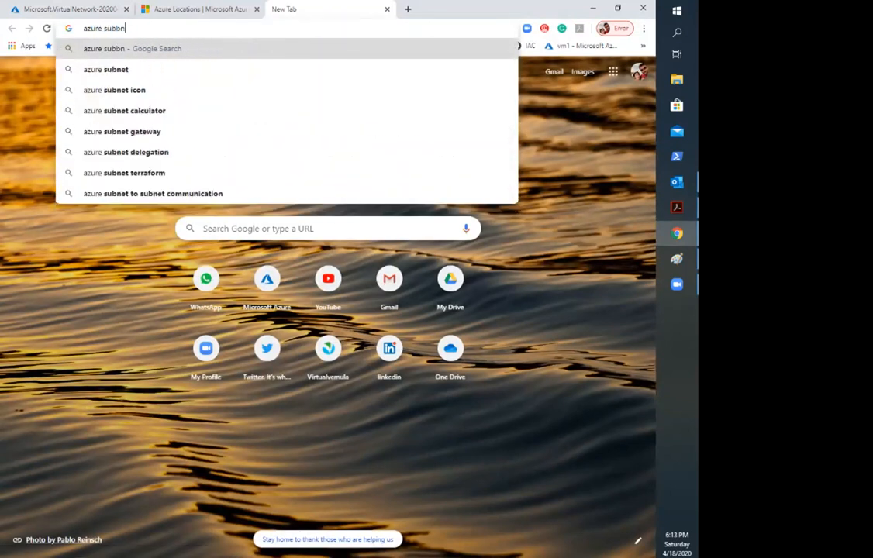
type("net r")
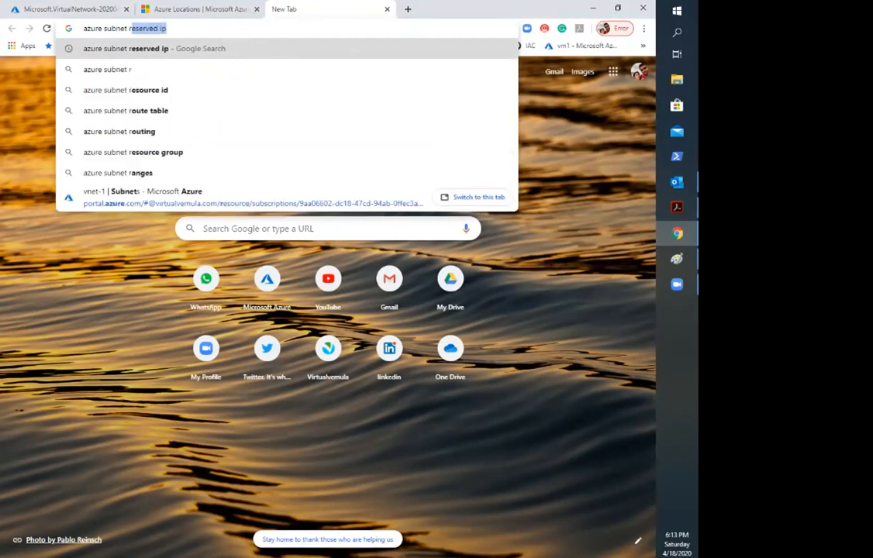
key("BackSpace")
key("BackSpace")
key("BackSpace")
key("BackSpace")
key("BackSpace")
key("BackSpace")
key("BackSpace")
key("BackSpace")
key("BackSpace")
key("BackSpace")
key("BackSpace")
key("BackSpace")
key("BackSpace")
key("BackSpace")
key("BackSpace")
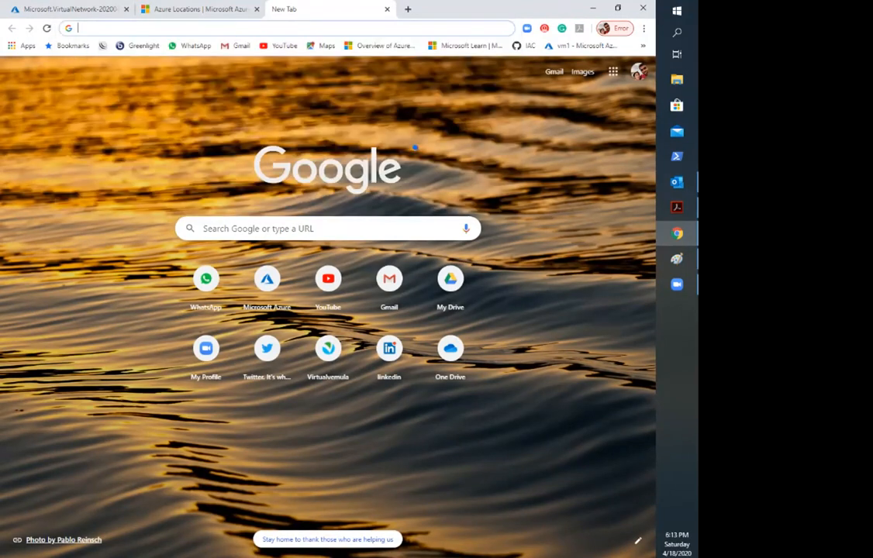
Step: Search the web for "azure virtual network faq" and open the Azure Virtual Network FAQ on Microsoft Docs
type("azure")
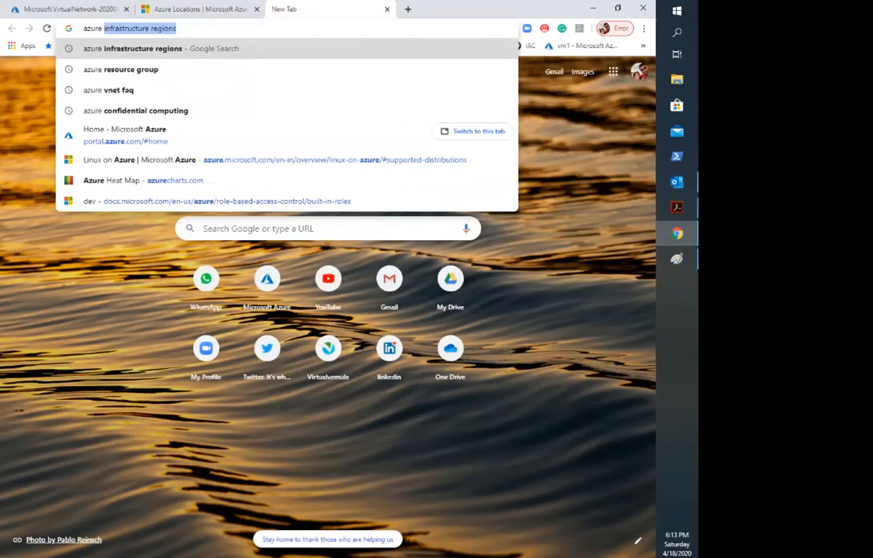
type("vi")
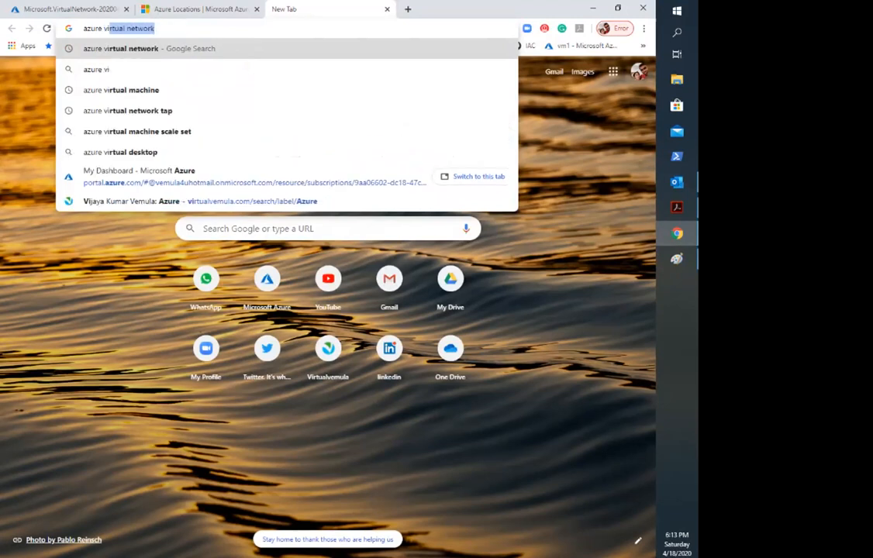
type("rtual network F")
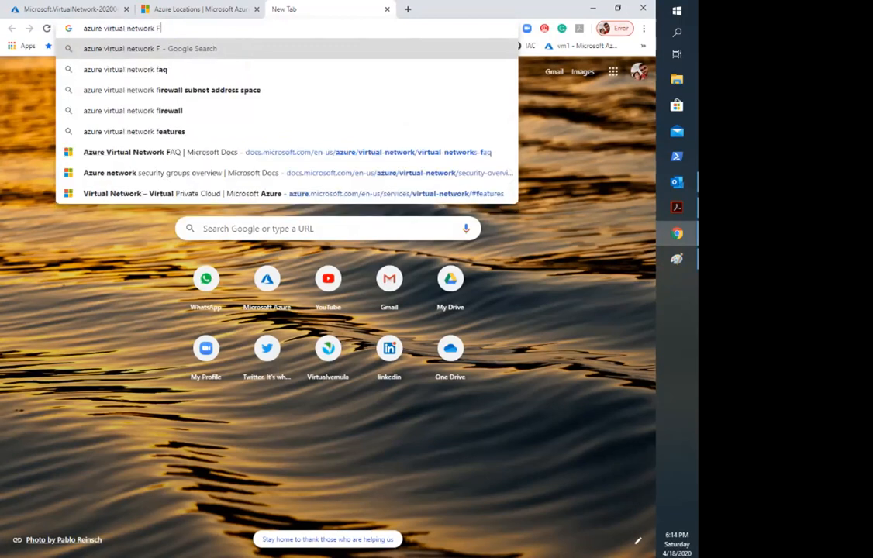
key("Down")
key("Return")
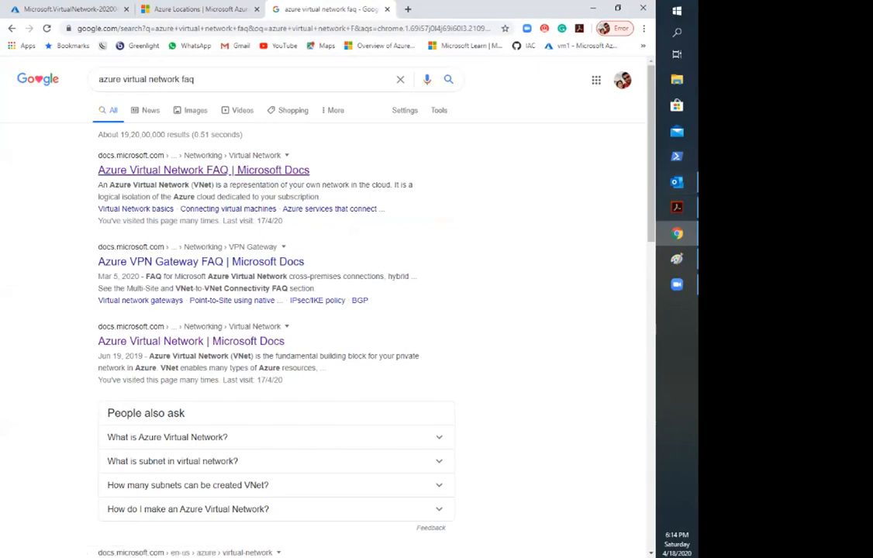
left_click(203, 169)
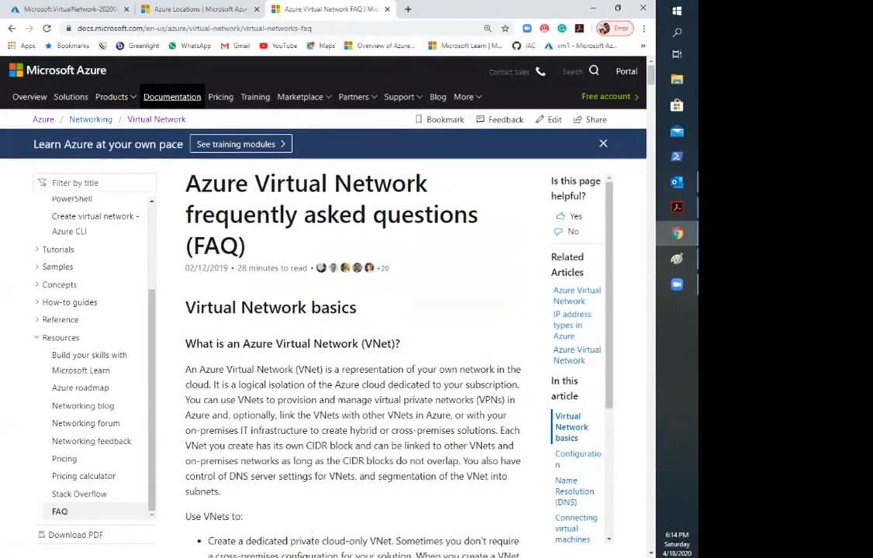
Step: Find the FAQ entry on IP address restrictions within subnets and examine the addresses Azure reserves
scroll(349, 310, "down", 10)
scroll(349, 310, "down", 6)
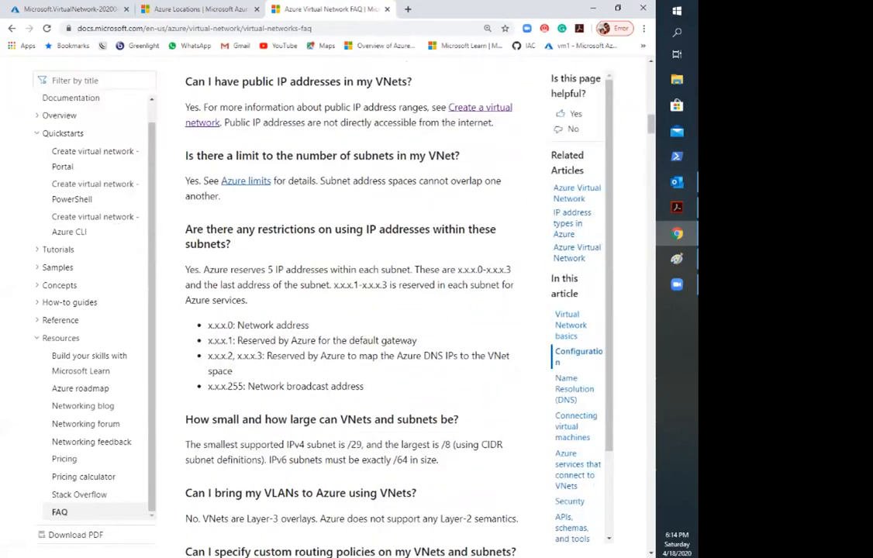
scroll(349, 271, "down", 1)
left_click_drag(192, 175, 487, 175)
left_click(491, 200)
left_click_drag(189, 215, 511, 215)
left_click(500, 218)
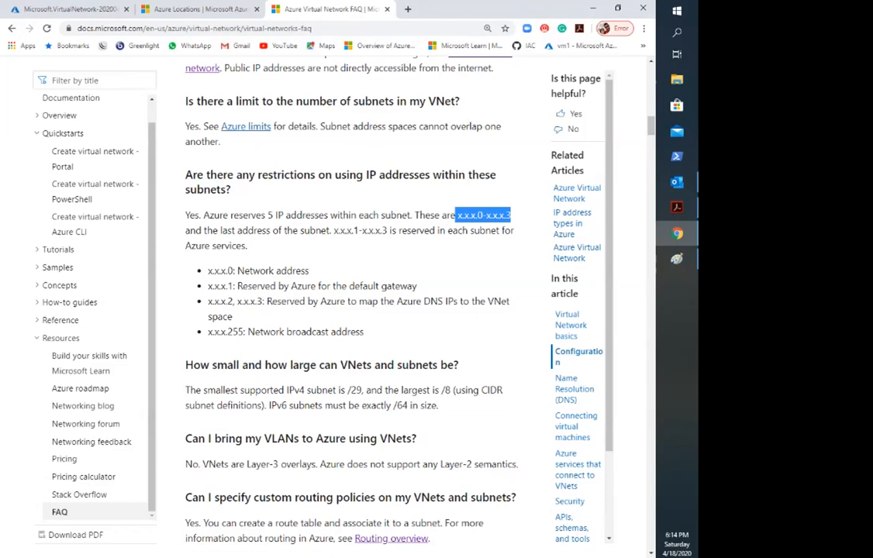
left_click_drag(365, 333, 208, 271)
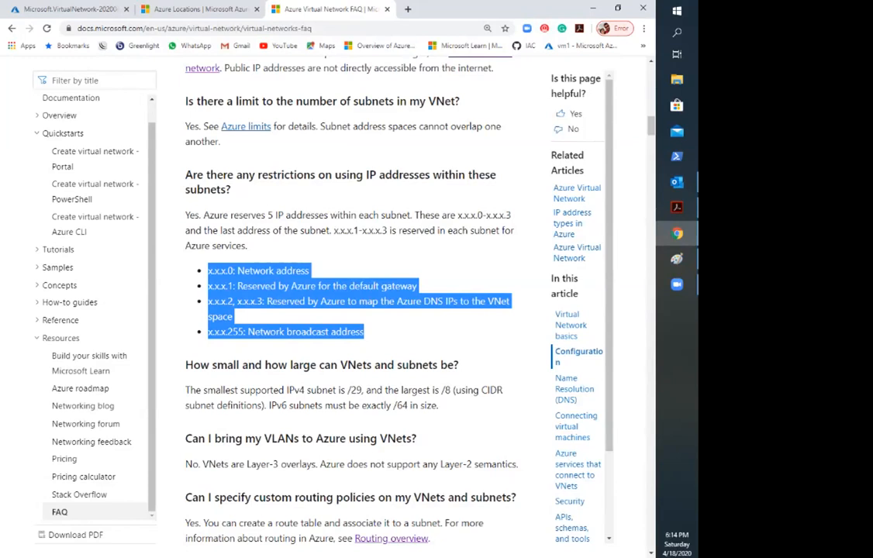
Step: Go through the reserved subnet addresses one by one, covering the network, default gateway, Azure DNS mapping and broadcast entries
left_click(456, 321)
left_click_drag(310, 272, 416, 286)
left_click(419, 287)
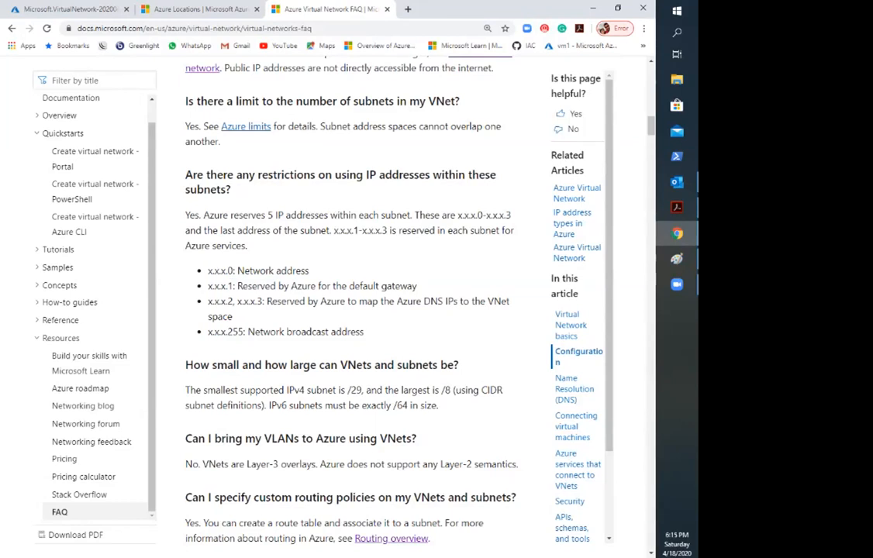
left_click_drag(232, 332, 261, 332)
left_click_drag(485, 301, 232, 317)
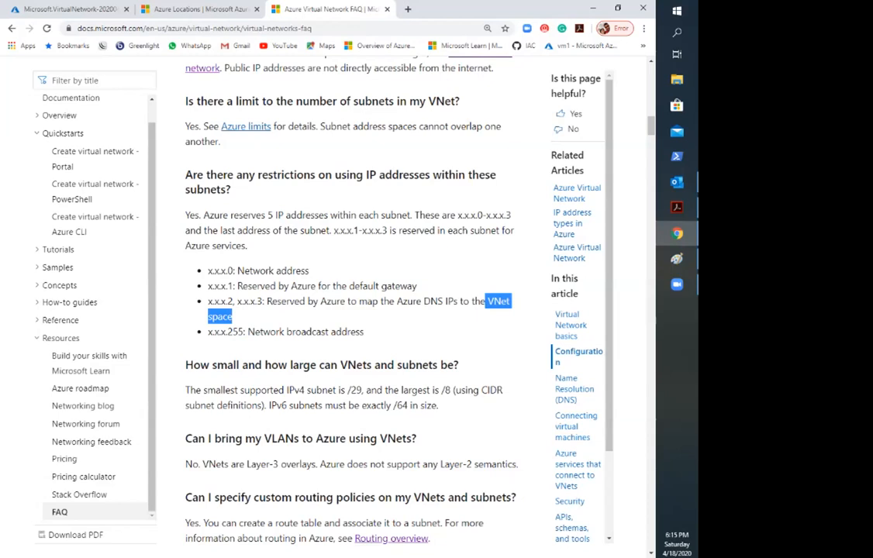
triple_click(221, 302)
left_click(220, 301)
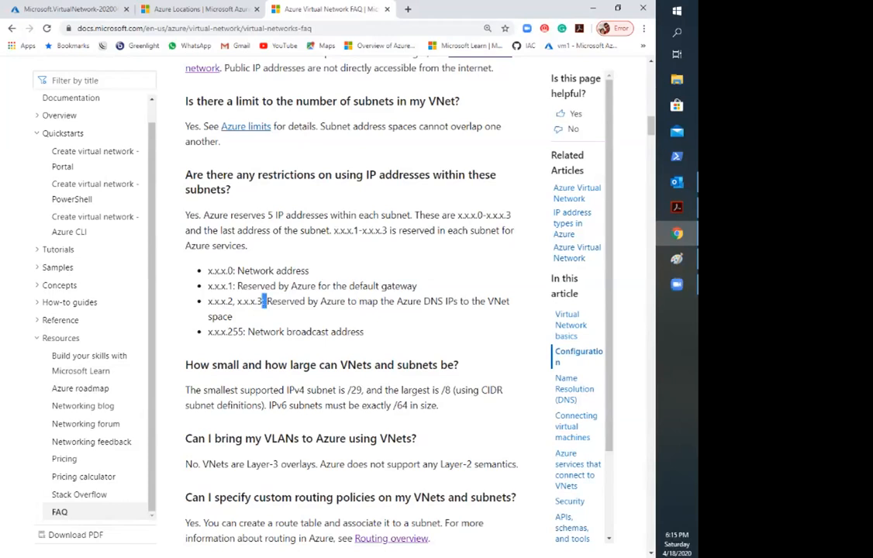
left_click_drag(264, 301, 228, 332)
left_click(230, 332)
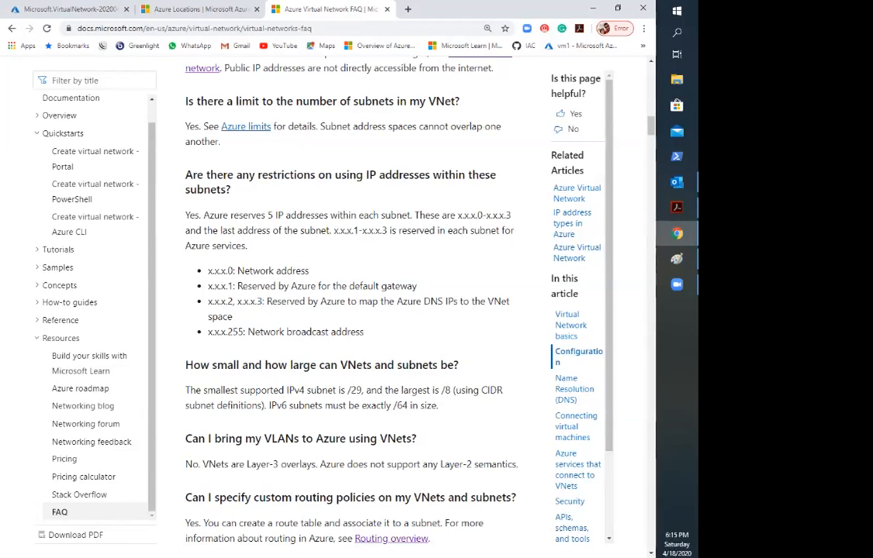
Step: Examine the FAQ entry on VNet address ranges, especially the disallowed multicast, broadcast, loopback, link-local and internal DNS ranges
scroll(349, 311, "up", 2)
scroll(349, 310, "up", 3)
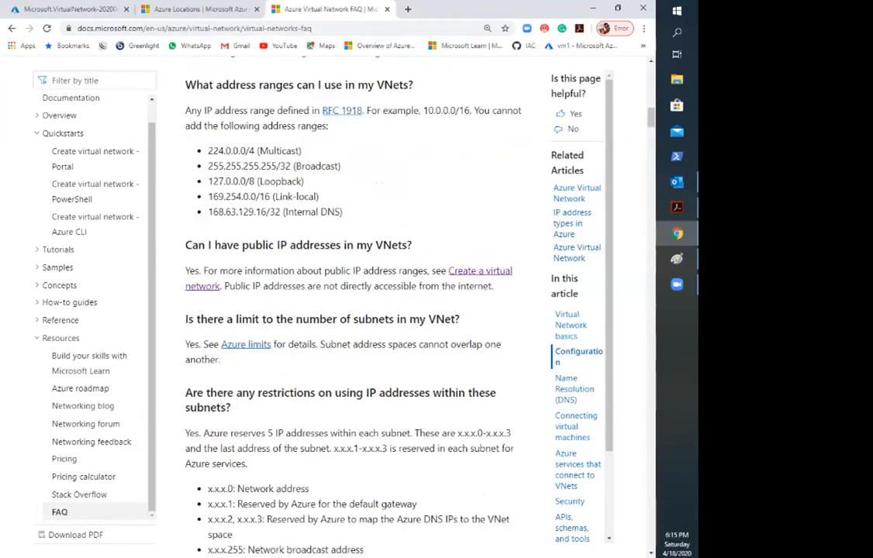
scroll(349, 310, "down", 1)
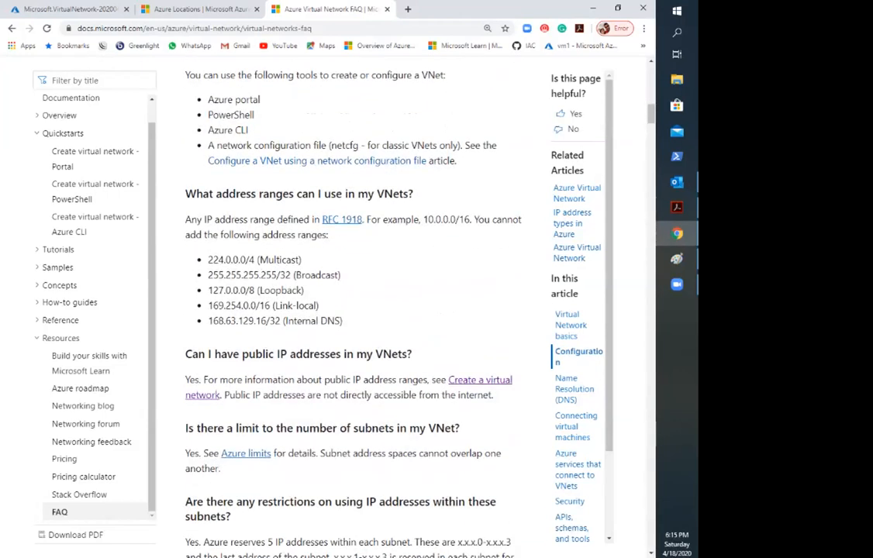
left_click_drag(344, 321, 207, 260)
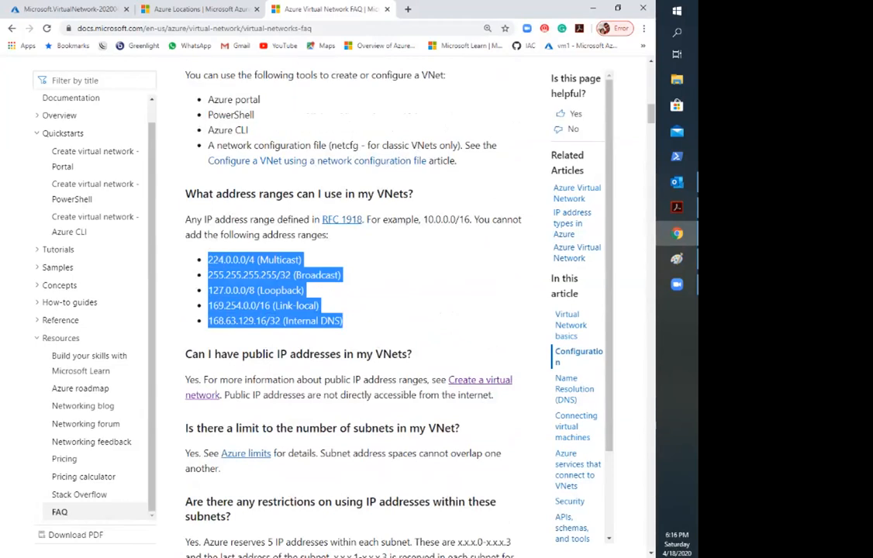
left_click(210, 260)
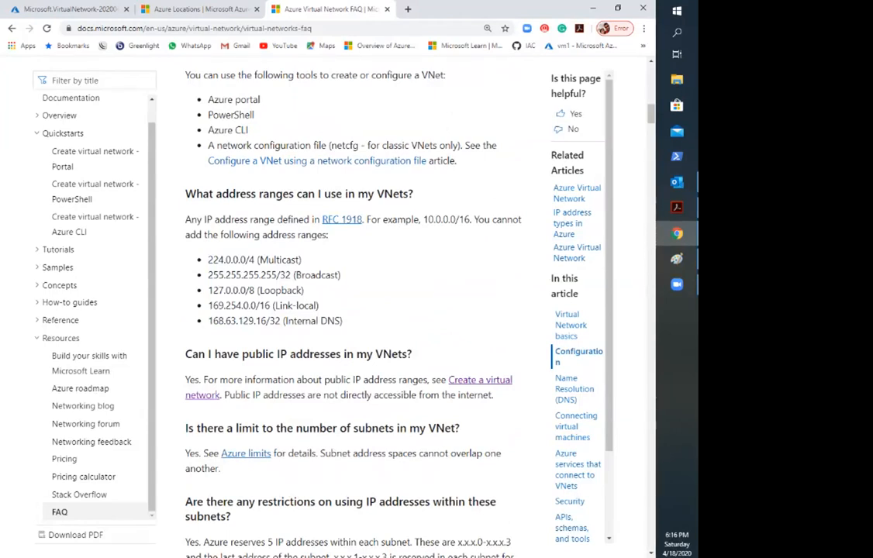
left_click_drag(208, 305, 342, 330)
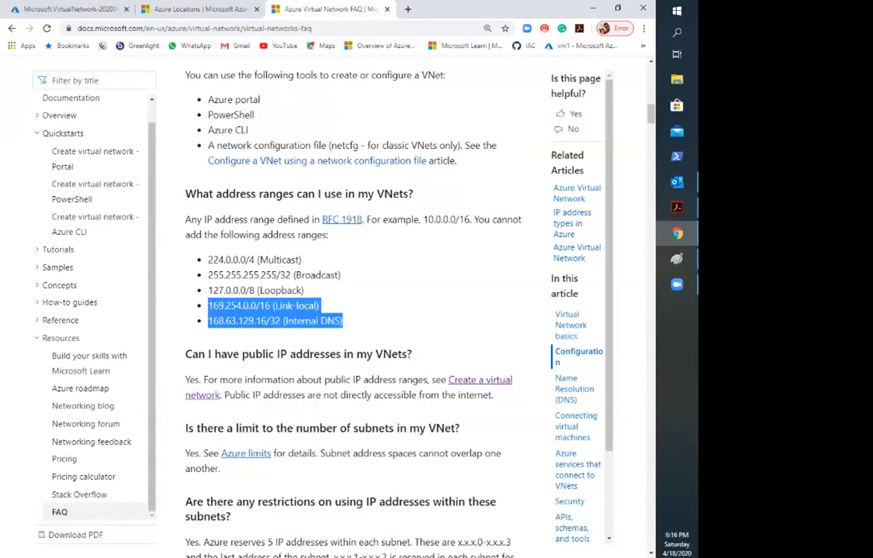
left_click(349, 326)
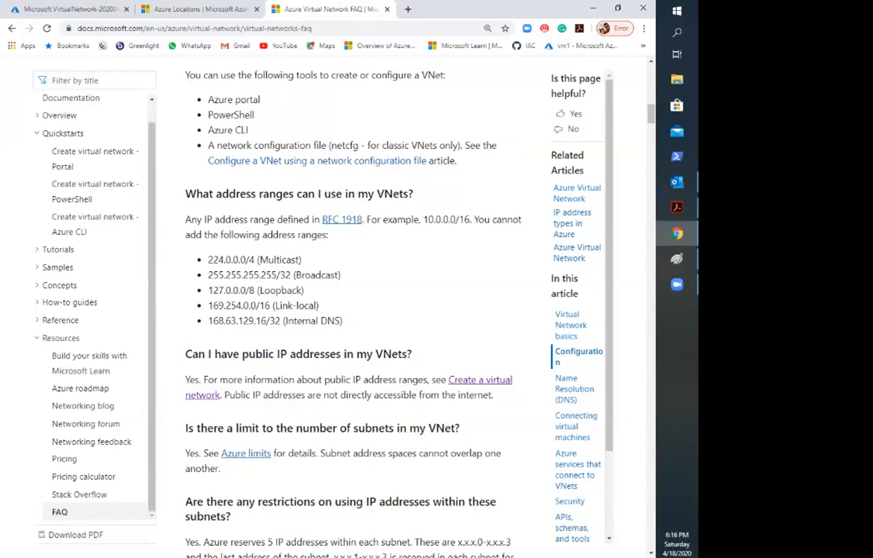
left_click_drag(213, 321, 342, 321)
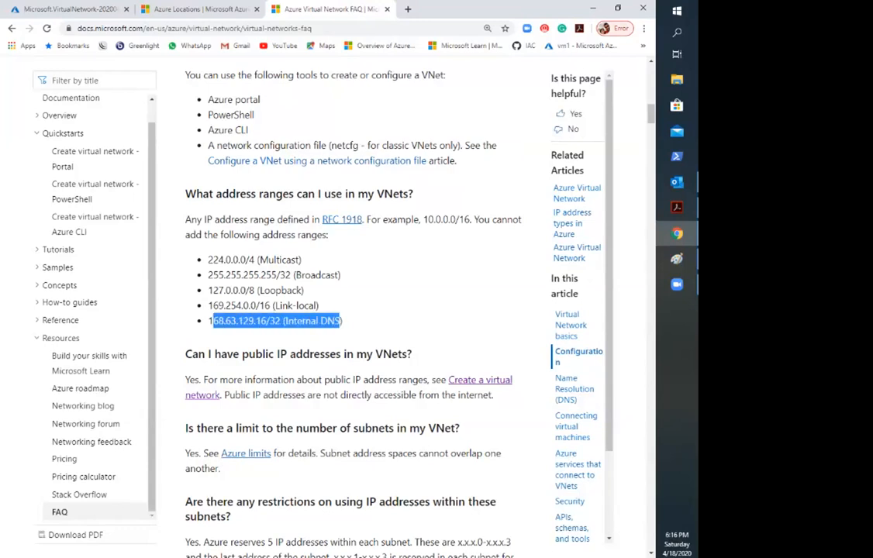
left_click_drag(208, 305, 318, 305)
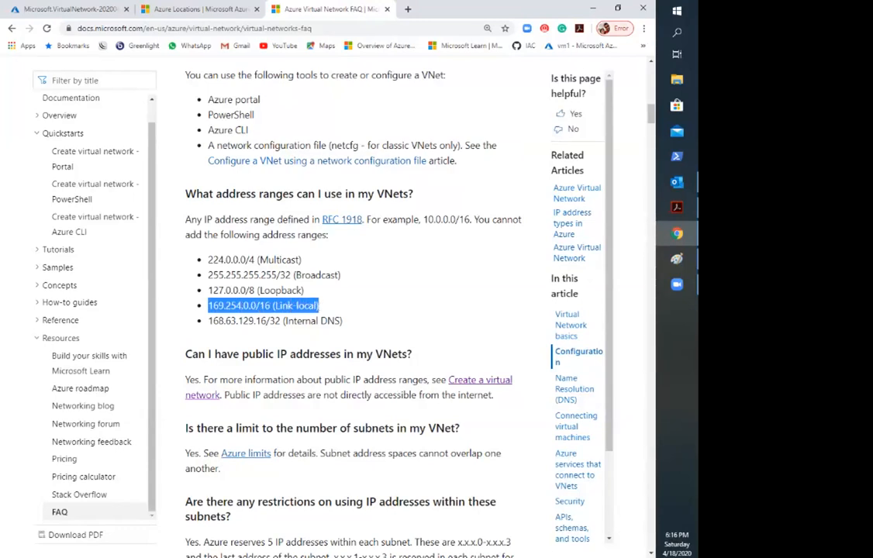
left_click(319, 306)
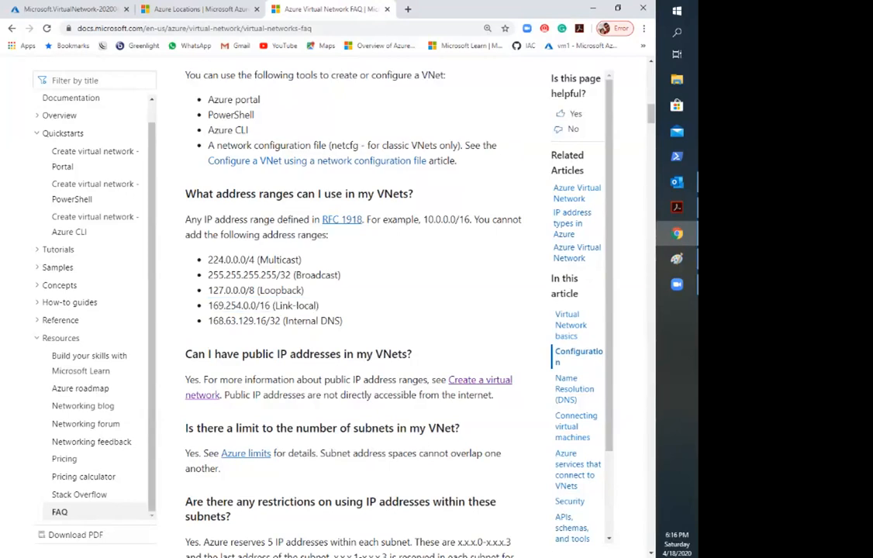
left_click_drag(214, 260, 311, 320)
Step: Recheck the reserved addresses in the subnet restrictions entry and switch to the Azure Subnets slide in Acrobat
scroll(311, 320, "down", 1)
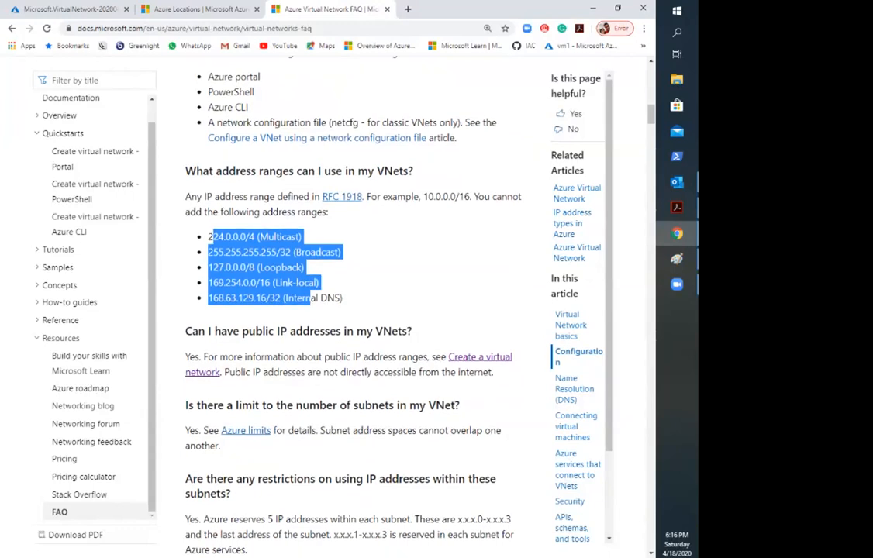
scroll(349, 311, "down", 5)
left_click_drag(208, 161, 363, 223)
left_click(319, 195)
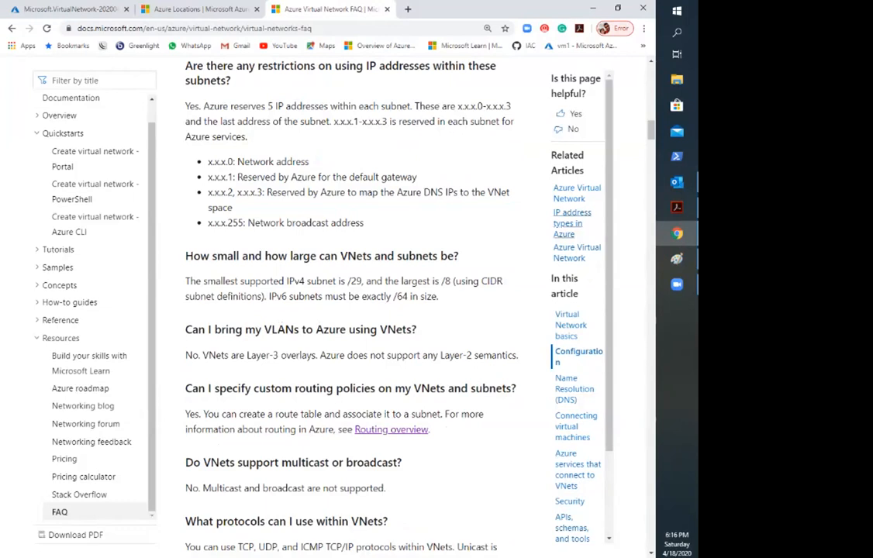
left_click(677, 208)
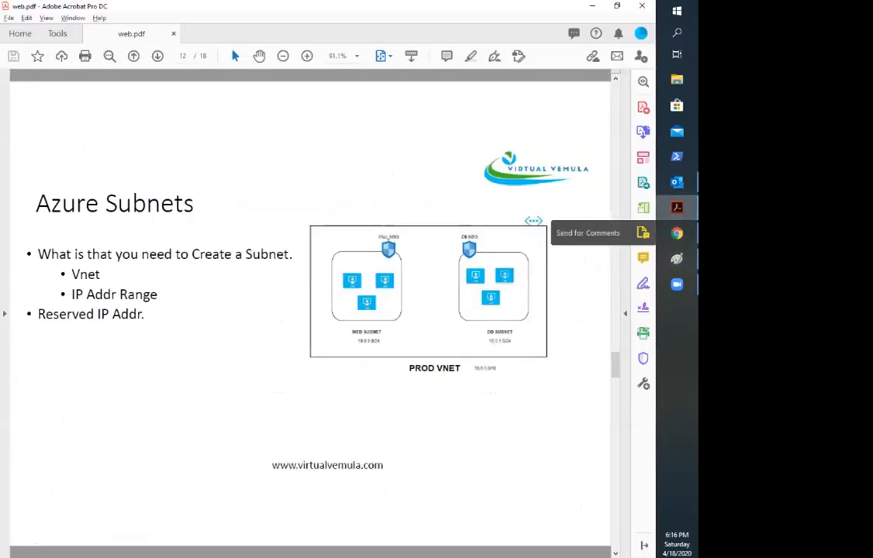
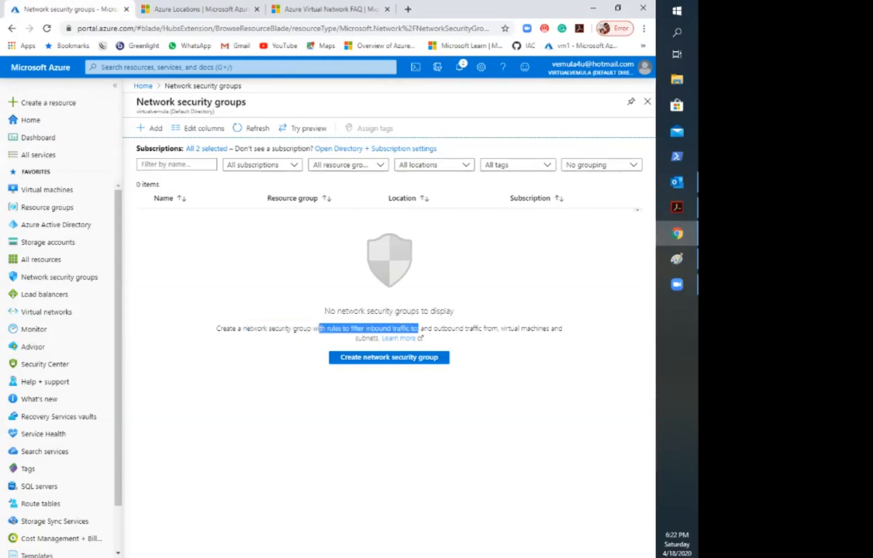
Step: Read the description of network security groups, covering inbound and outbound traffic filtering for virtual machines and subnets
left_click(473, 330)
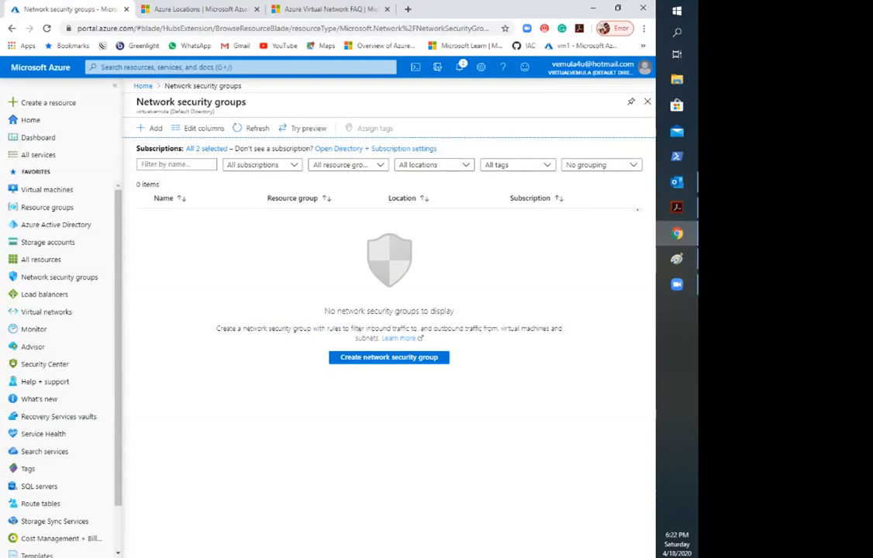
left_click_drag(499, 329, 420, 339)
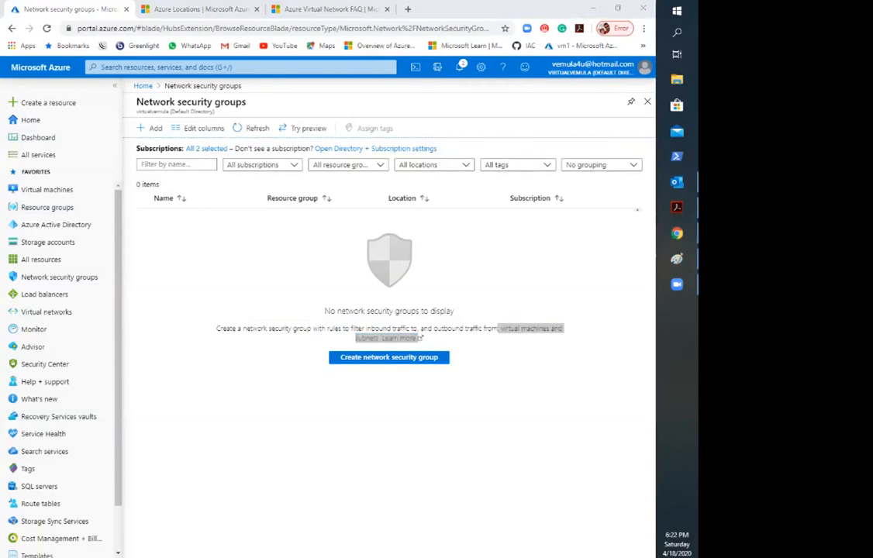
mouse_move(45, 381)
left_click(365, 426)
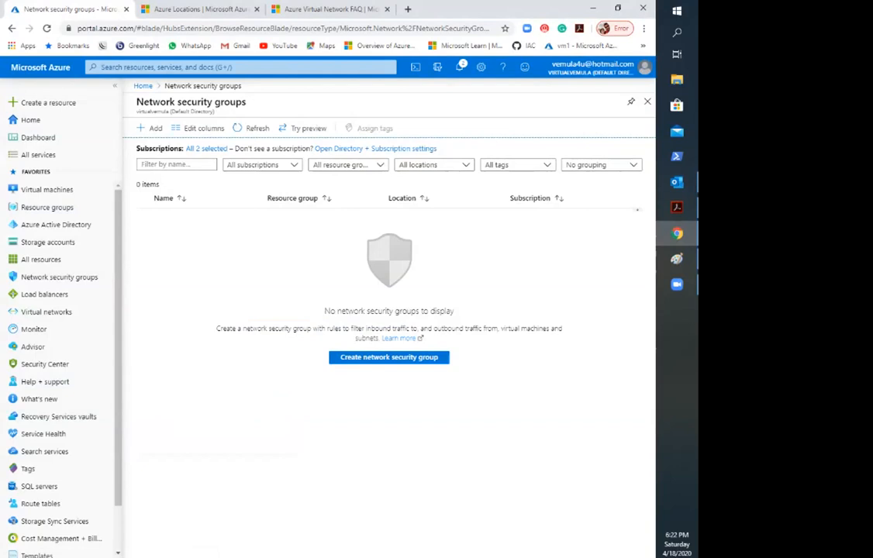
Step: Start a new network security group in resource group RGNew and name it WebNSG
left_click(149, 128)
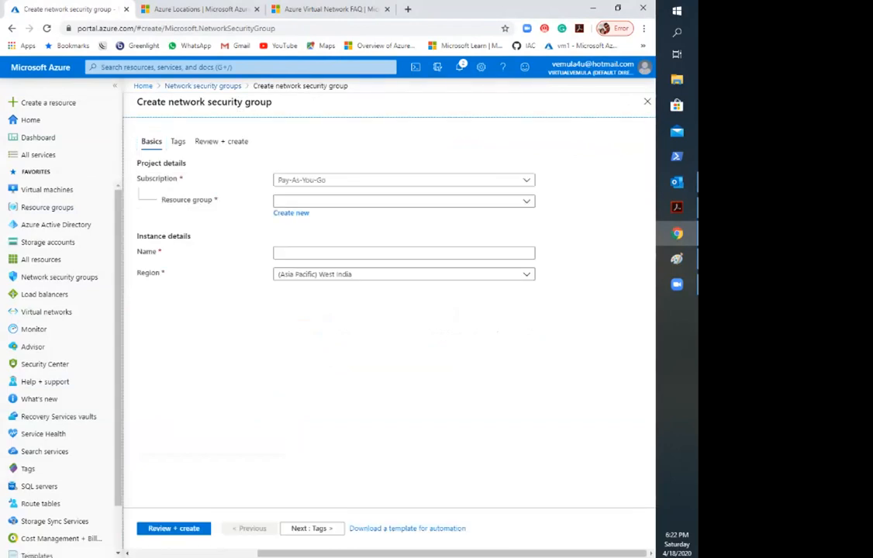
left_click(403, 201)
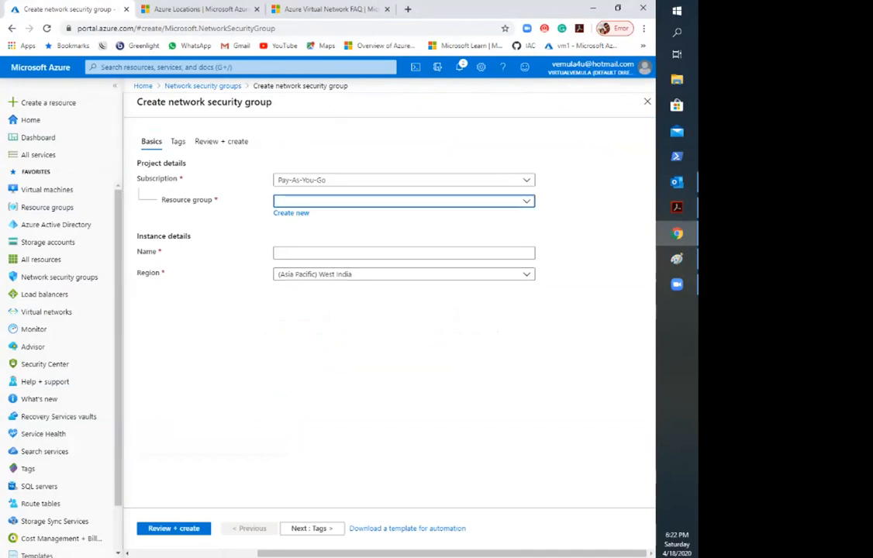
left_click(326, 323)
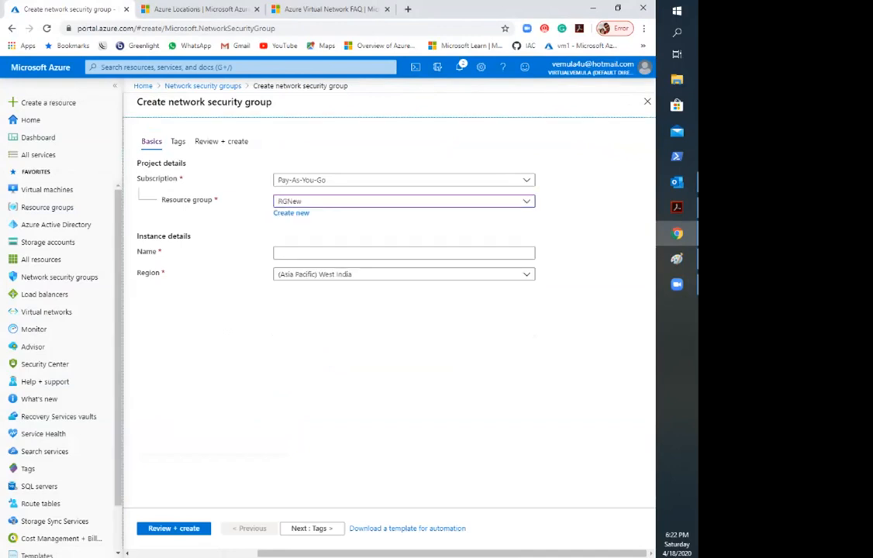
left_click(403, 252)
type("NSG")
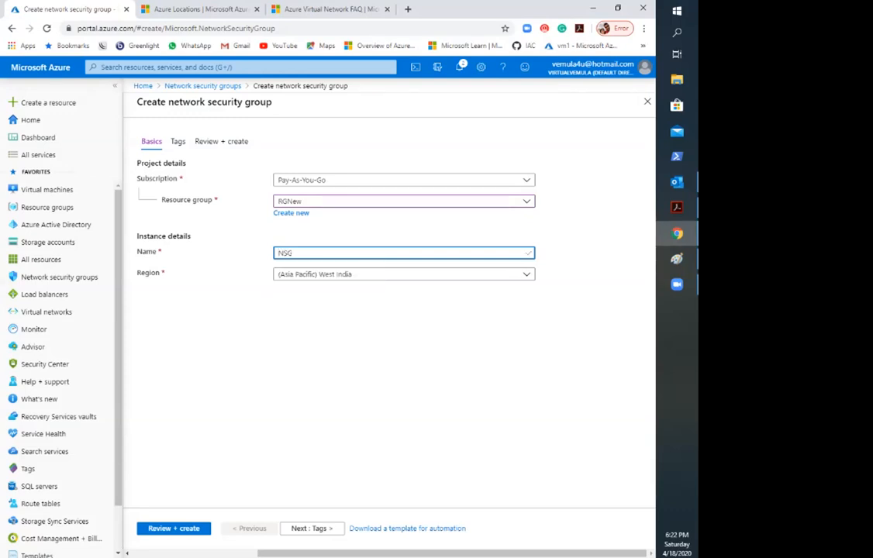
key("Left")
key("Left")
key("Left")
type("E")
key("BackSpace")
type("Web")
Step: Set the region to (US) Central US, then validate and create the network security group
key("Tab")
type("centra")
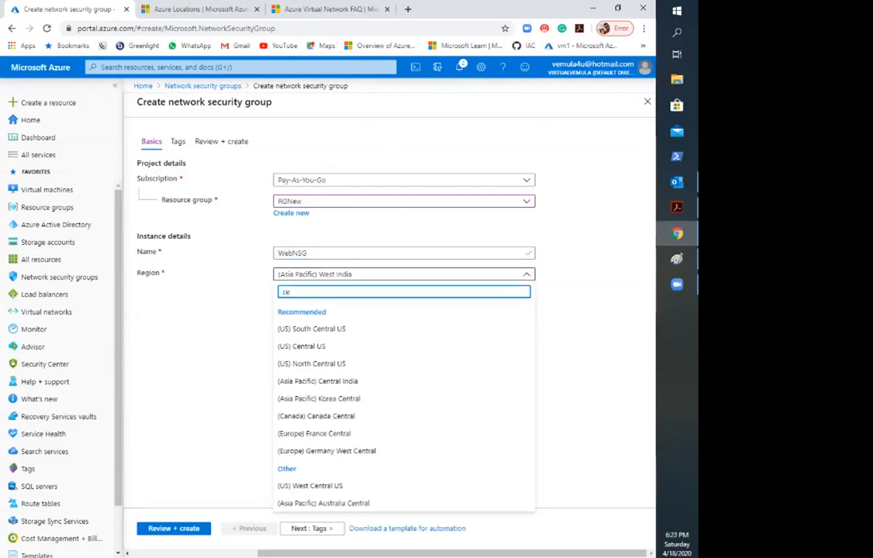
type("l")
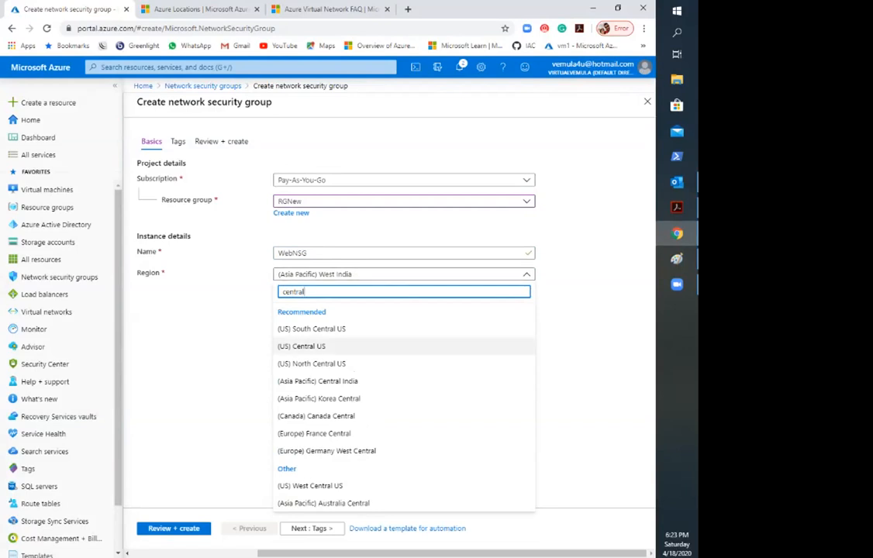
left_click(306, 346)
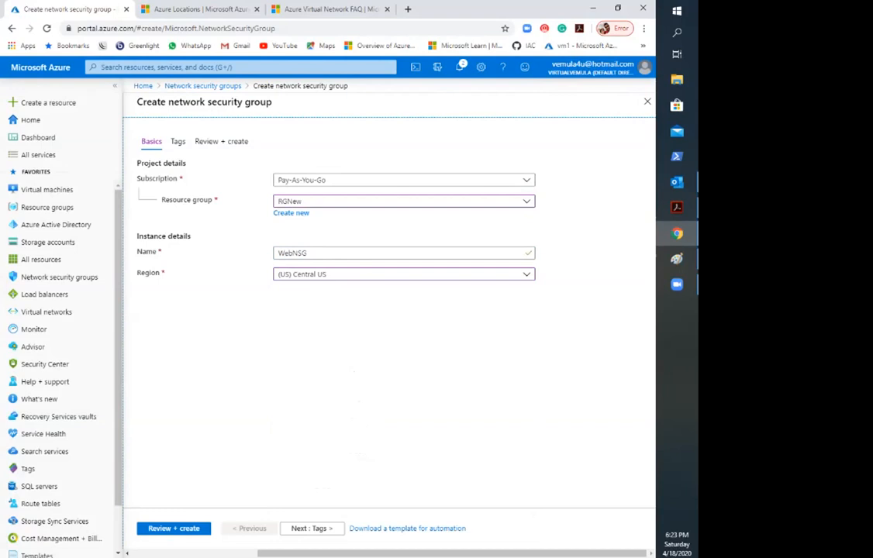
left_click(174, 529)
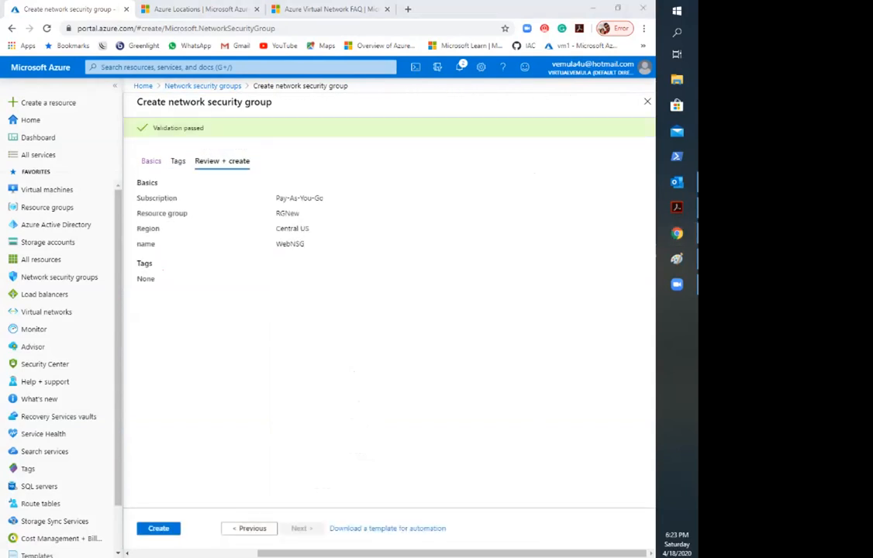
left_click(158, 528)
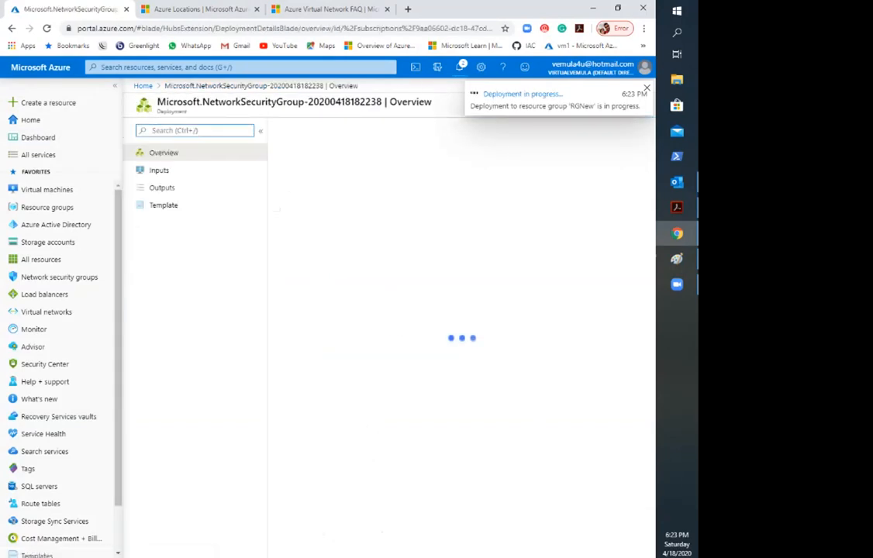
Step: Open the deployed WebNSG resource and examine its custom security rules and its subnet and network interface associations
left_click(460, 68)
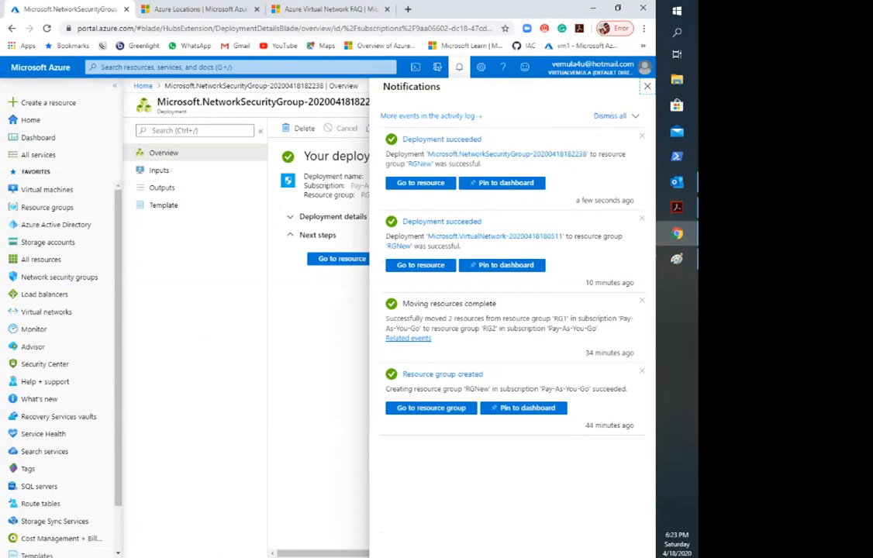
left_click(421, 183)
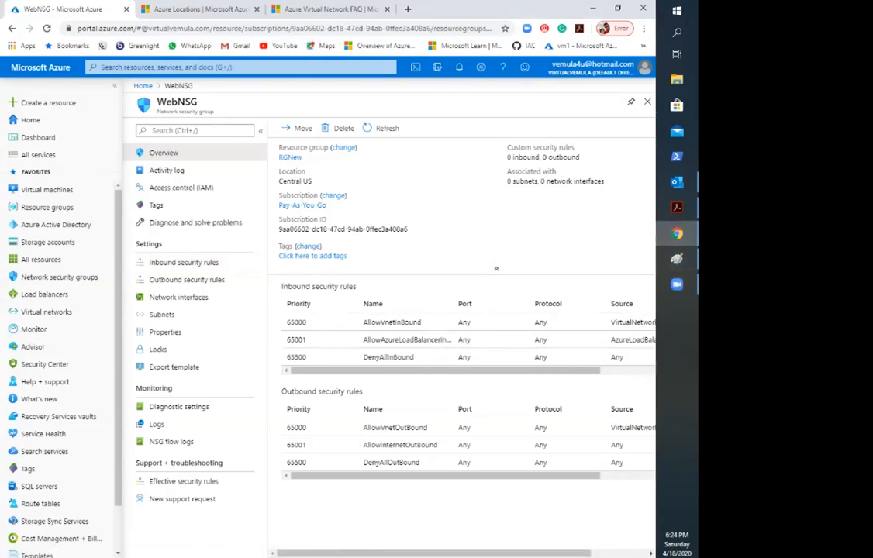
left_click_drag(580, 157, 508, 157)
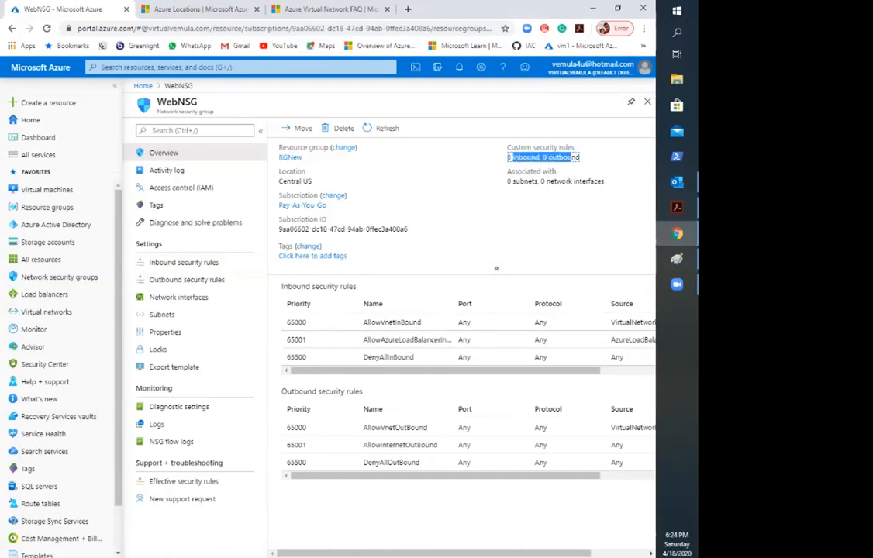
left_click(500, 162)
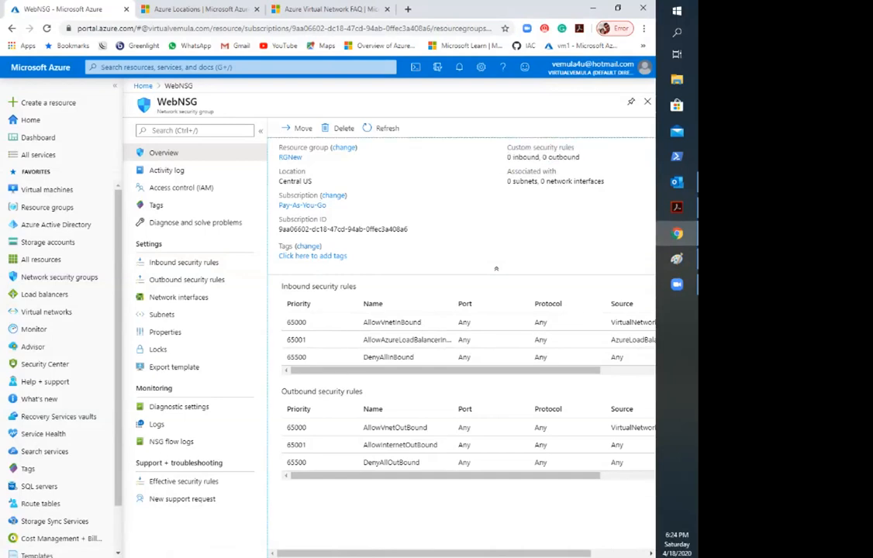
left_click_drag(515, 182, 601, 182)
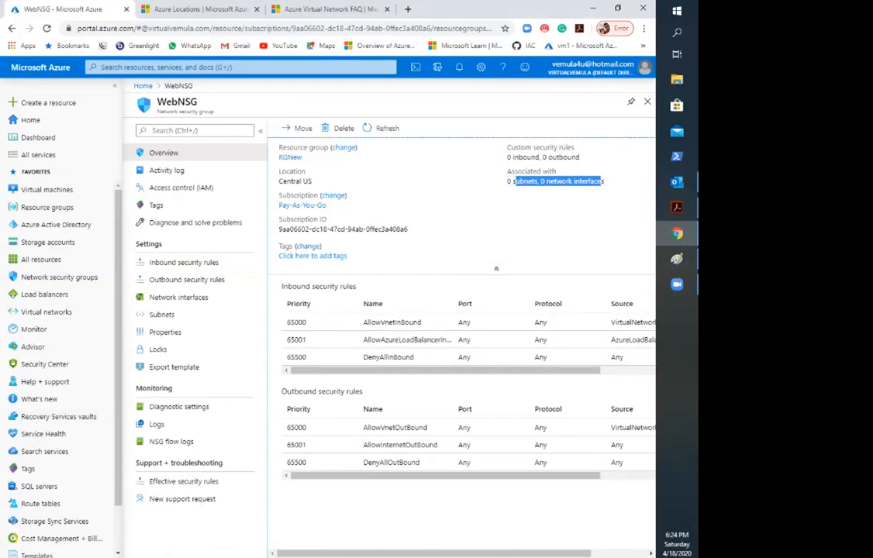
left_click(560, 202)
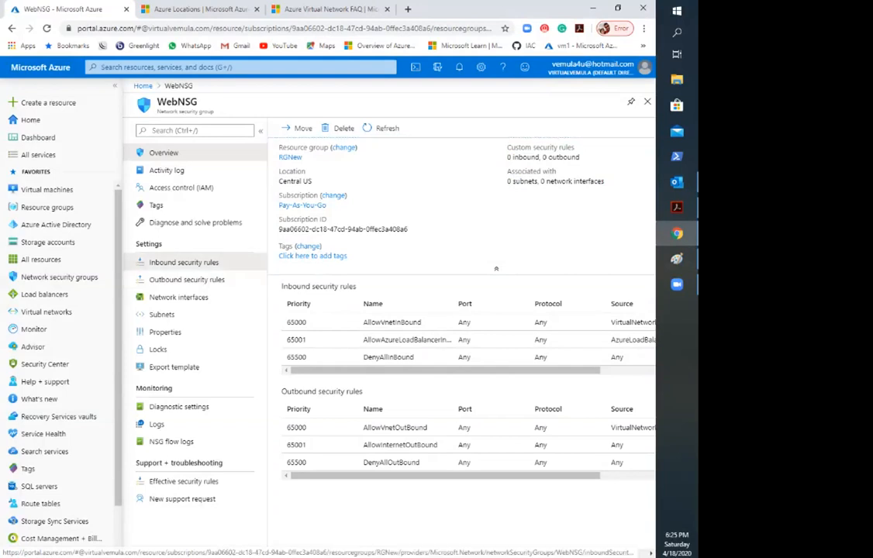
Step: Review WebNSG's inbound and outbound default rules and check whether each default outbound rule can be deleted
left_click(184, 262)
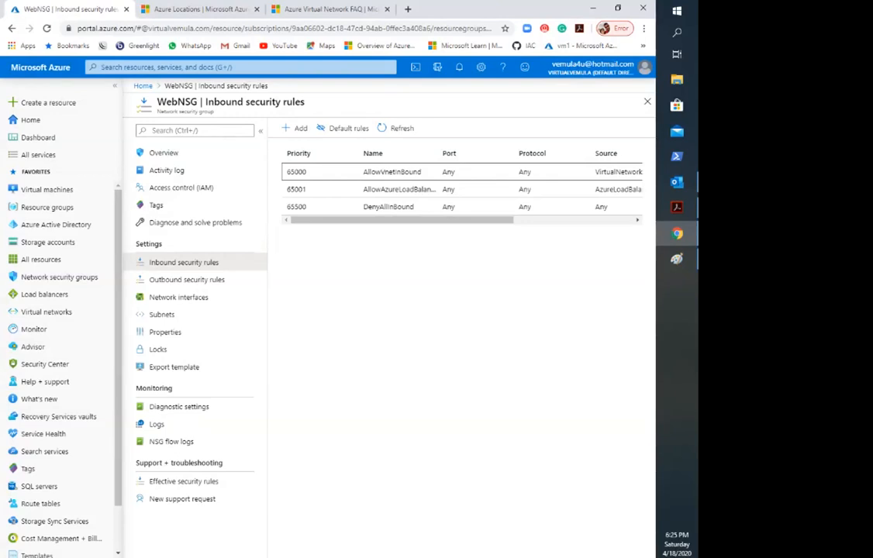
left_click(186, 280)
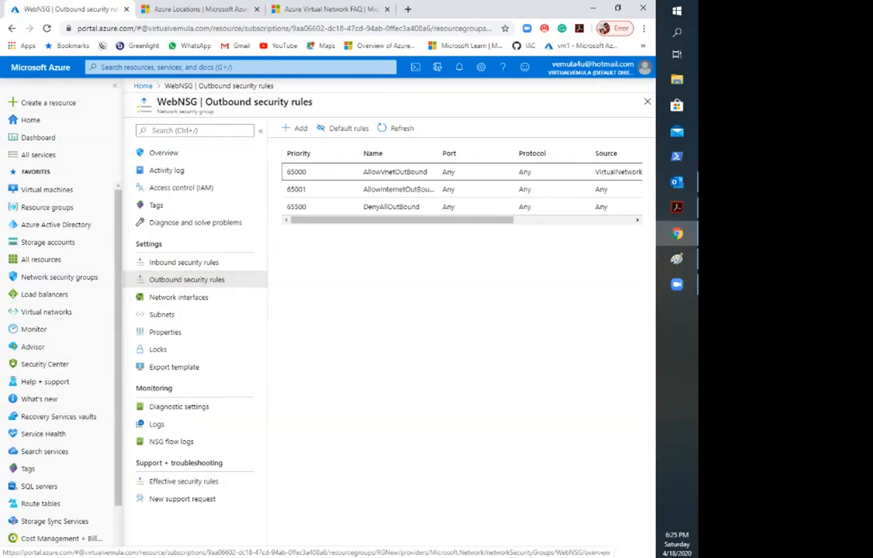
left_click_drag(419, 220, 543, 220)
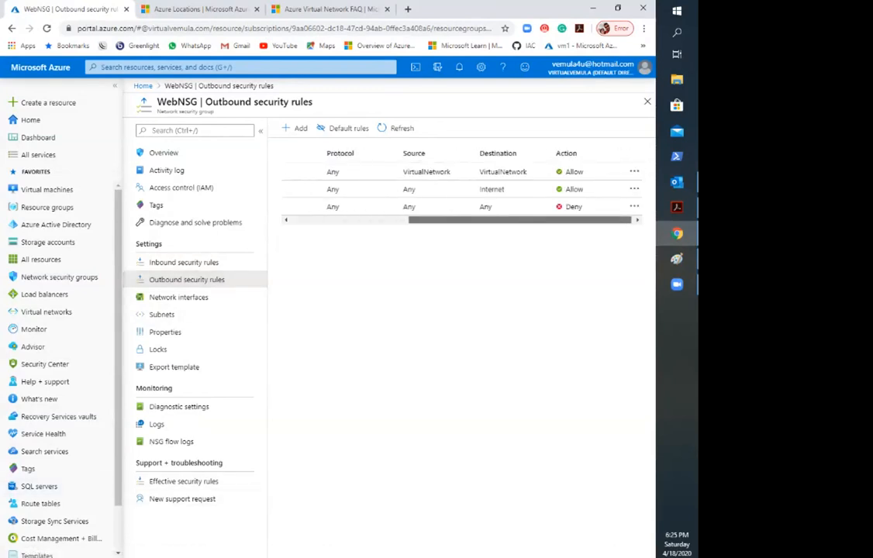
left_click(632, 172)
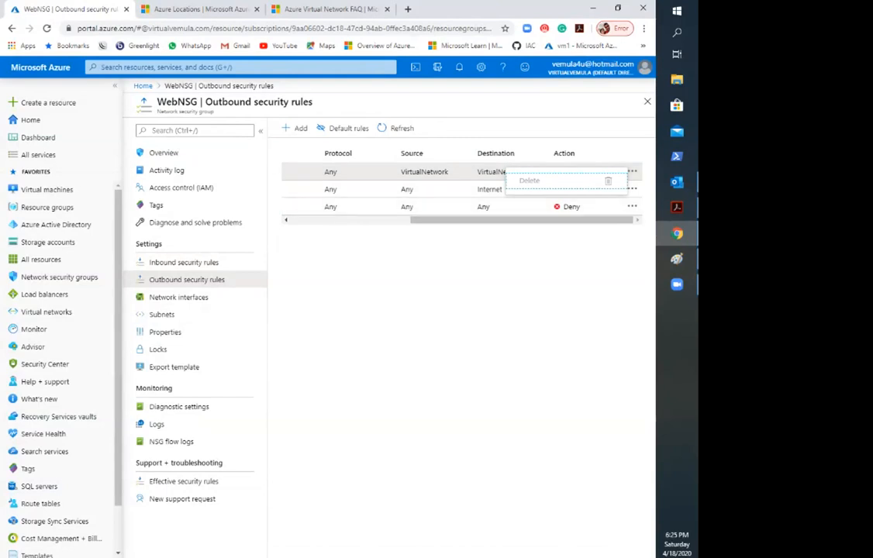
left_click(633, 189)
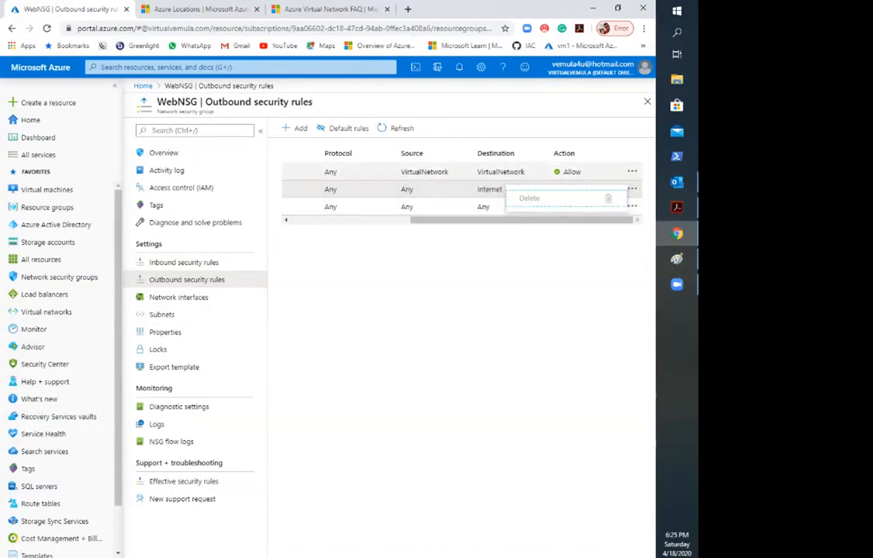
left_click(632, 172)
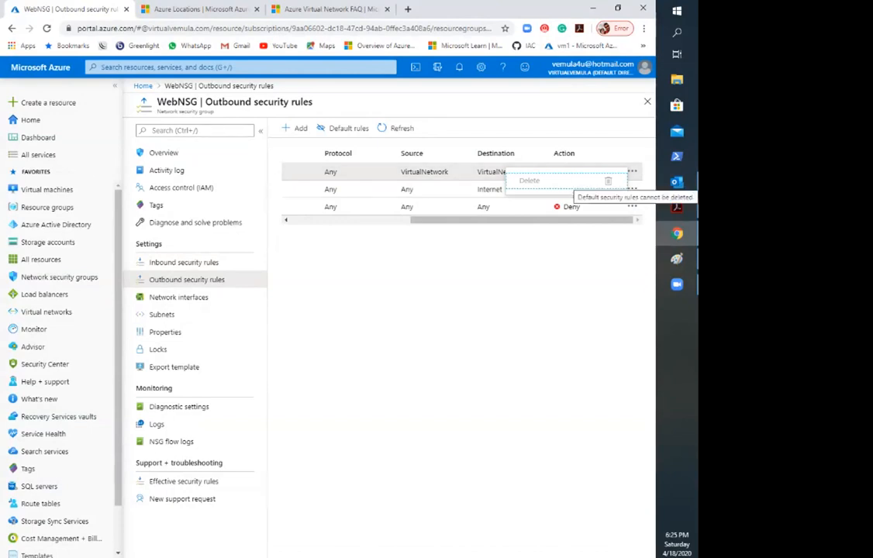
left_click(632, 190)
left_click(632, 207)
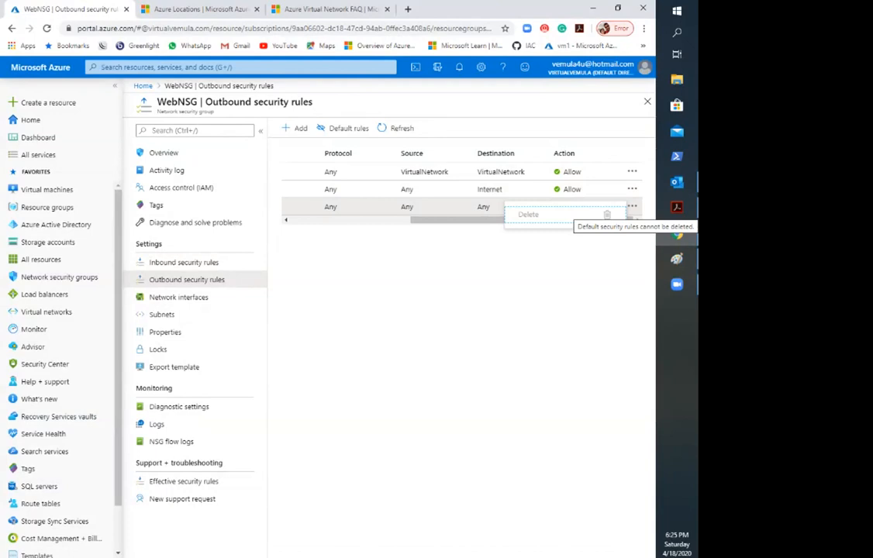
Step: Hide the default outbound security rules and show them again
left_click_drag(465, 220, 339, 220)
left_click(343, 128)
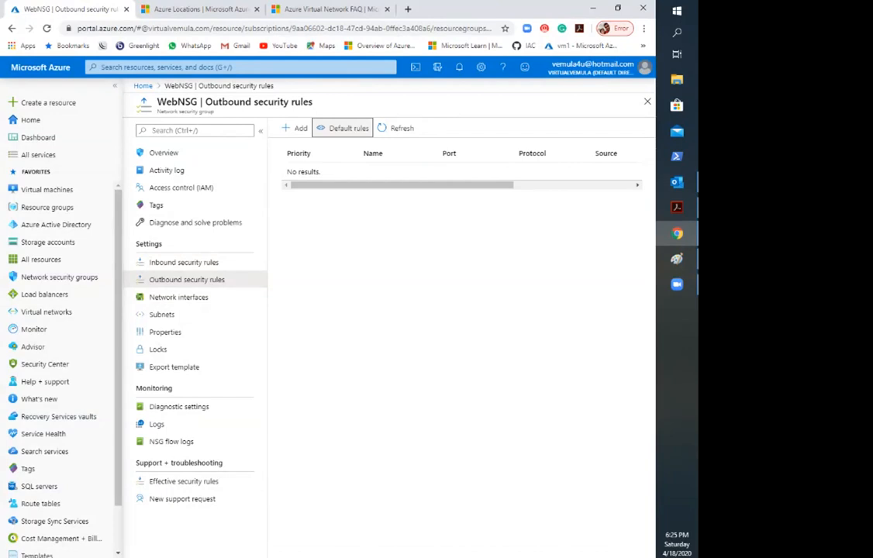
left_click(343, 128)
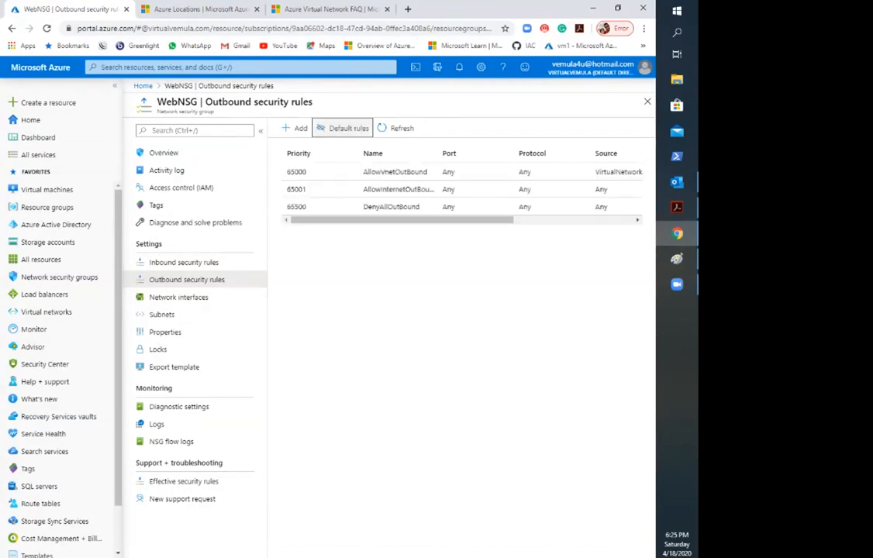
left_click_drag(403, 220, 426, 220)
Step: Inspect WebNSG's inbound rules, including the options for the AllowVnetInBound rule, and toggle the default rules' visibility
left_click(184, 262)
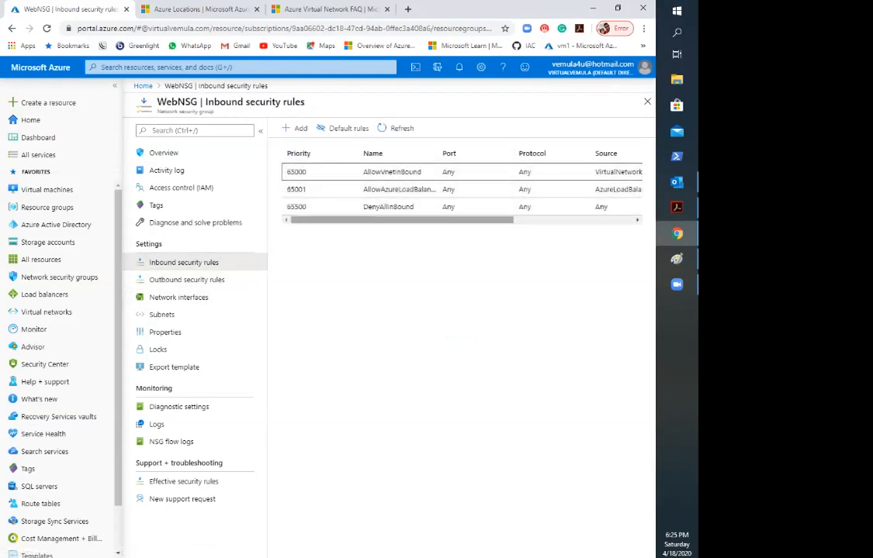
left_click_drag(465, 221, 620, 225)
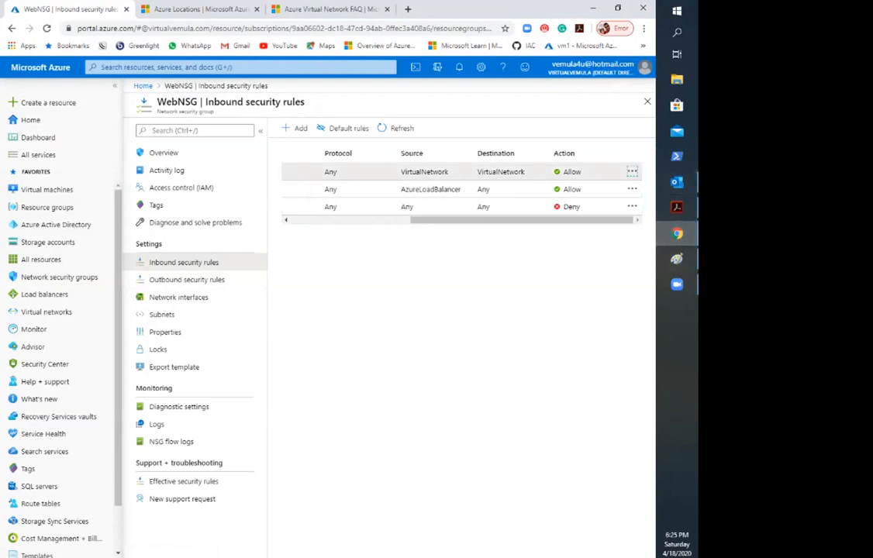
left_click(632, 171)
left_click(342, 128)
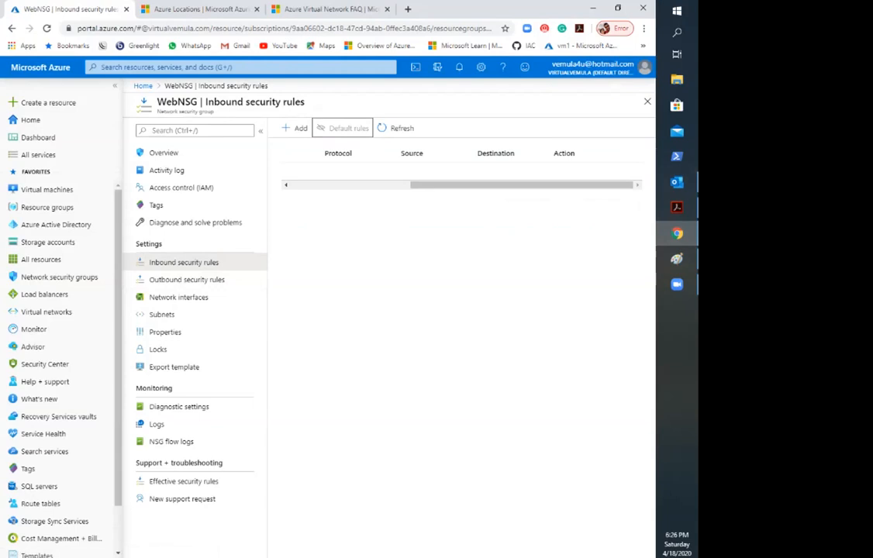
left_click_drag(522, 220, 413, 220)
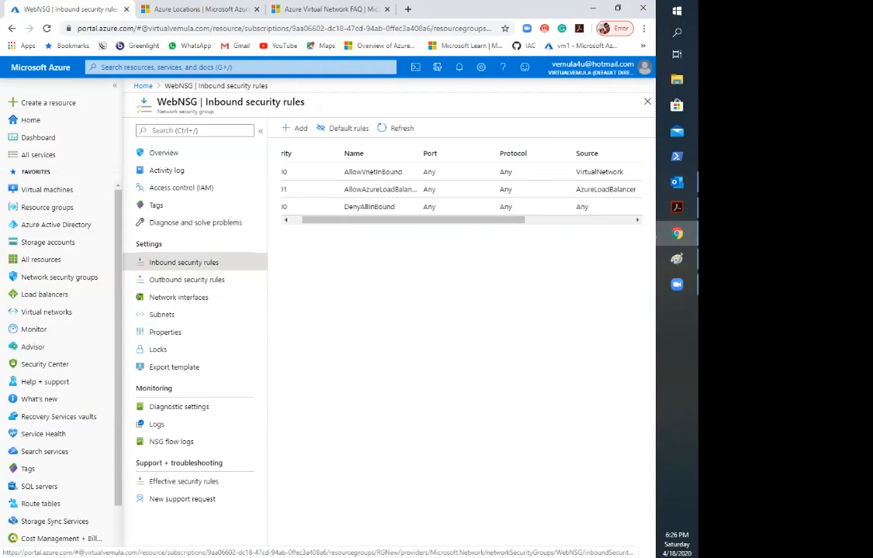
Step: Start a new inbound security rule for WebNSG with IP Addresses as its source
left_click(295, 128)
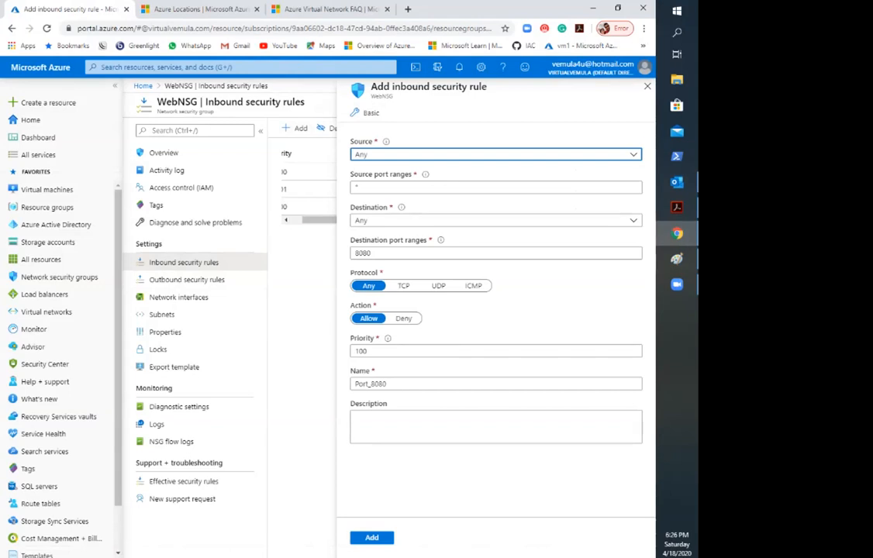
left_click(496, 154)
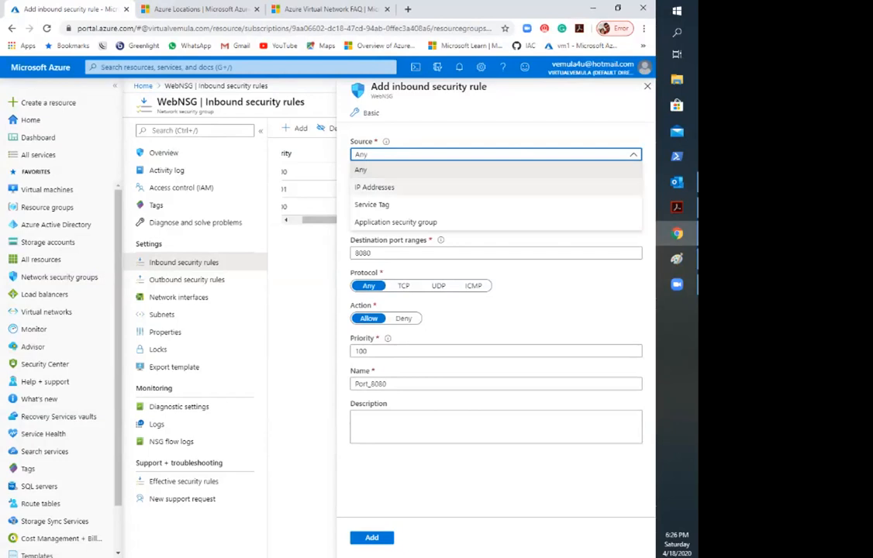
left_click(375, 188)
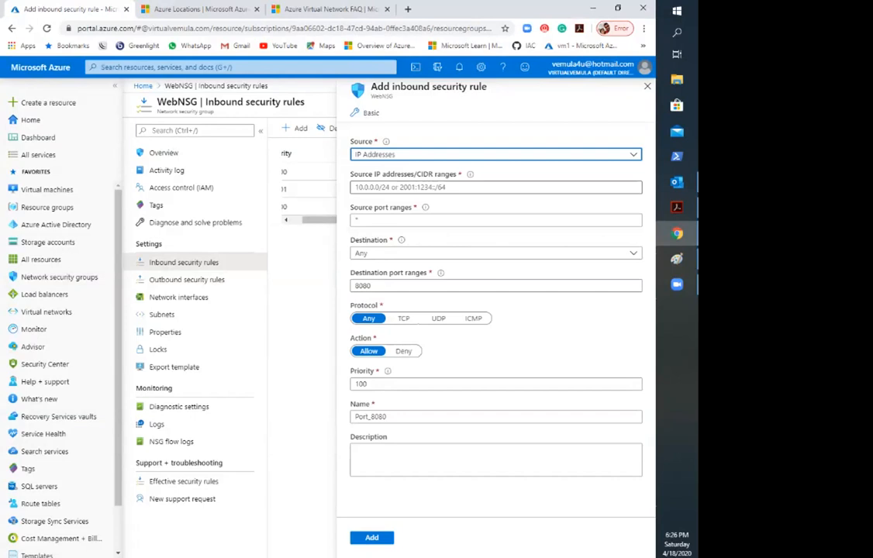
Step: Enter 10.0.0.0/16 as an example source IP range for the rule and clear it again
left_click(404, 188)
type("10.0.0.0")
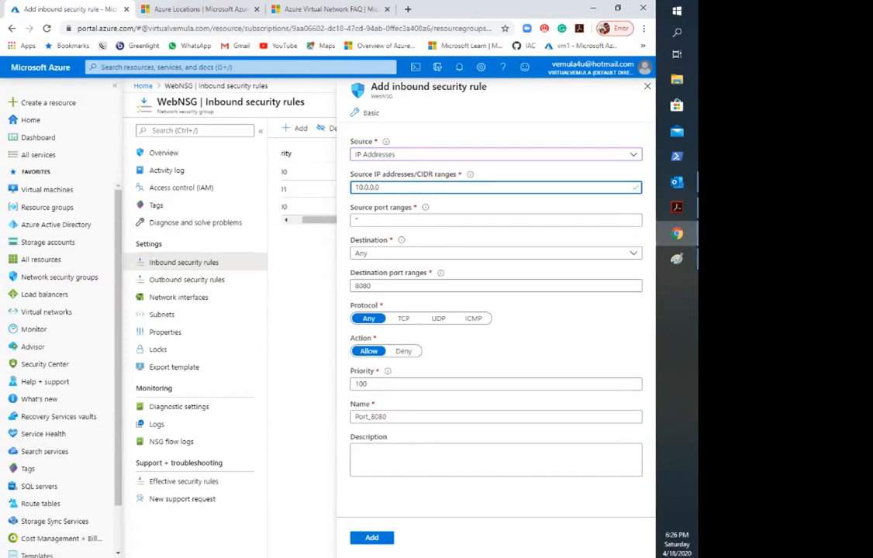
type("/16")
key("BackSpace")
key("BackSpace")
key("BackSpace")
key("BackSpace")
key("BackSpace")
key("BackSpace")
key("BackSpace")
key("BackSpace")
key("BackSpace")
key("BackSpace")
key("BackSpace")
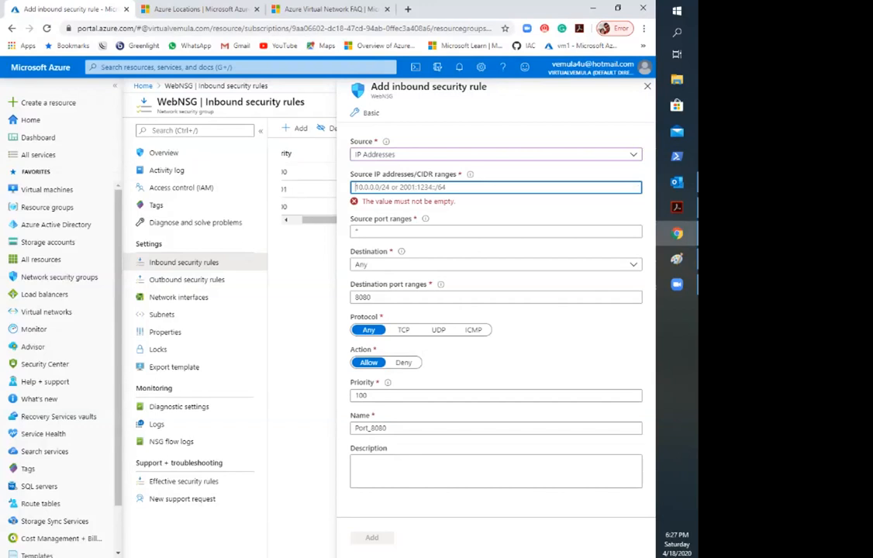
Step: Set the rule's source to Service Tag, look through the available tags, and keep Internet as the source service tag
left_click(496, 155)
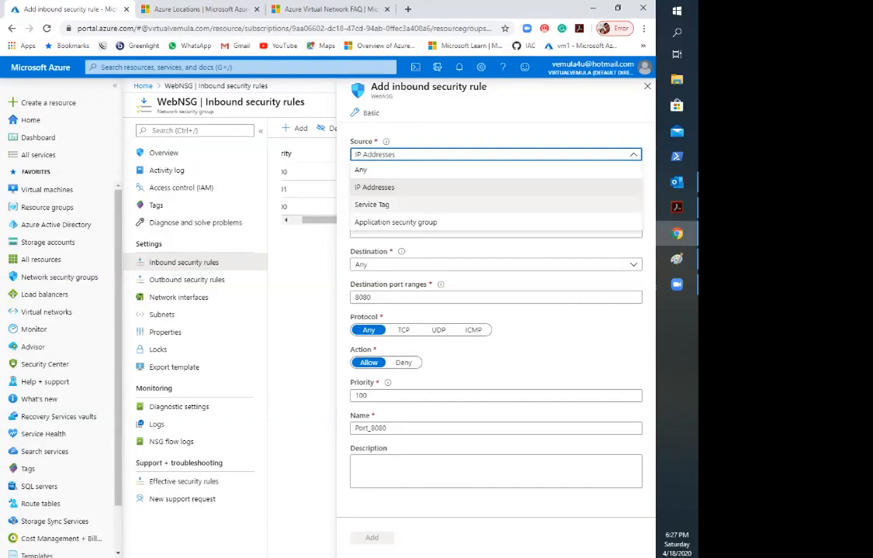
left_click(372, 205)
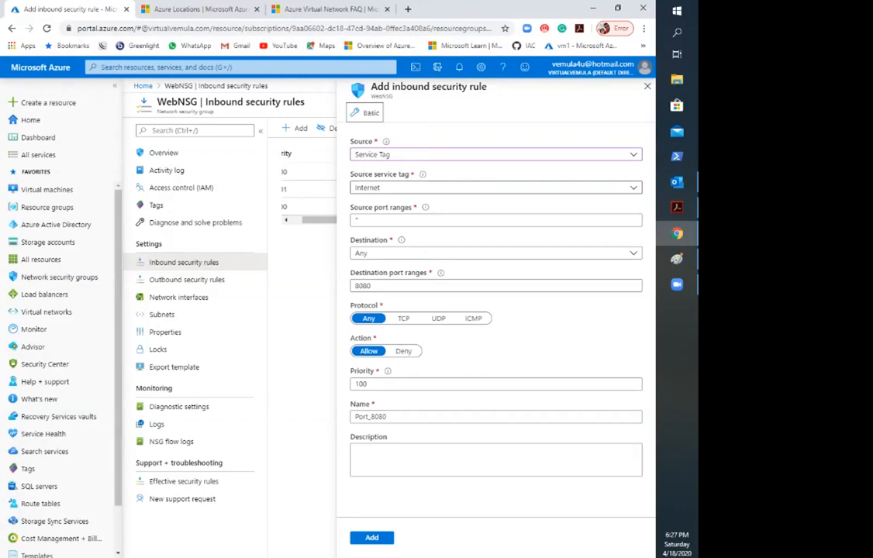
left_click(497, 187)
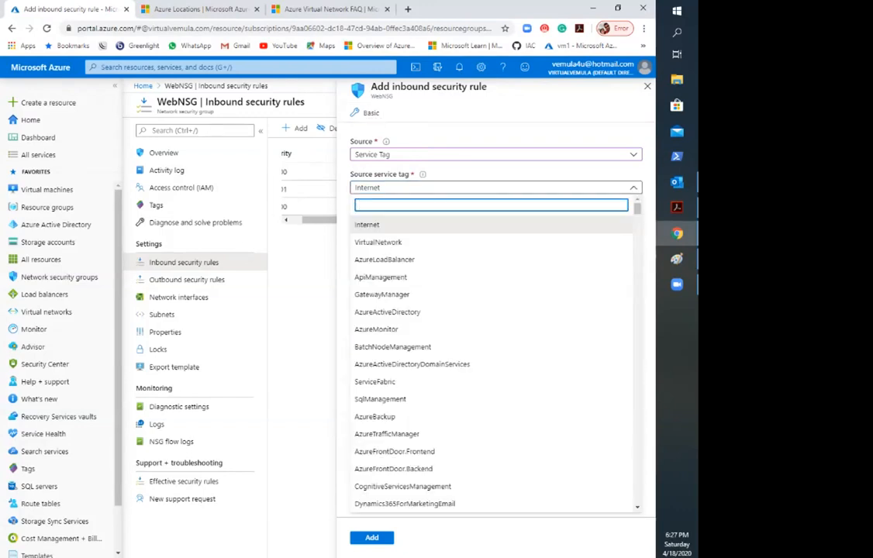
scroll(494, 364, "down", 4)
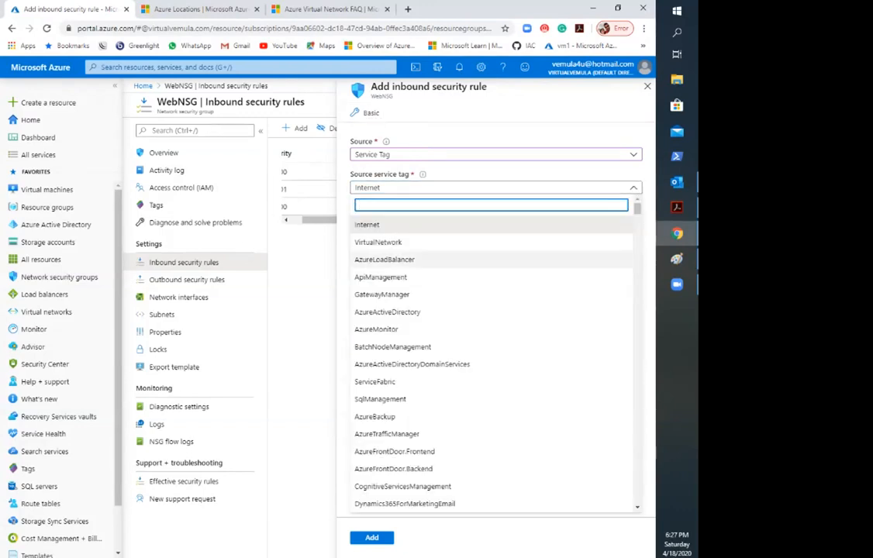
scroll(494, 277, "down", 20)
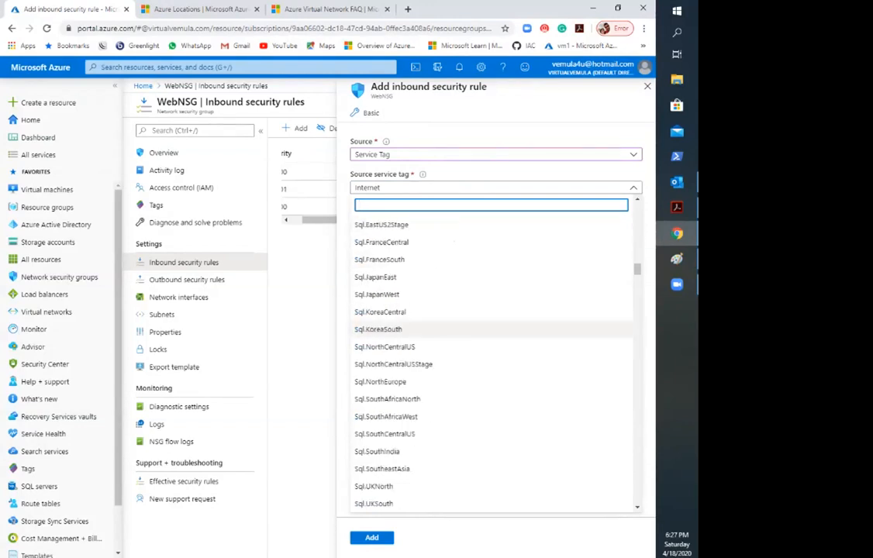
scroll(494, 277, "down", 14)
scroll(494, 330, "up", 10)
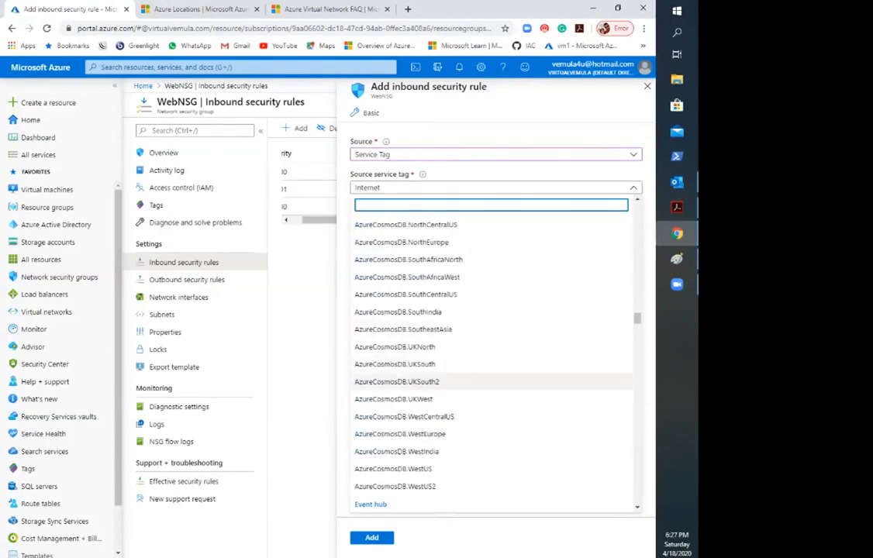
scroll(494, 338, "up", 20)
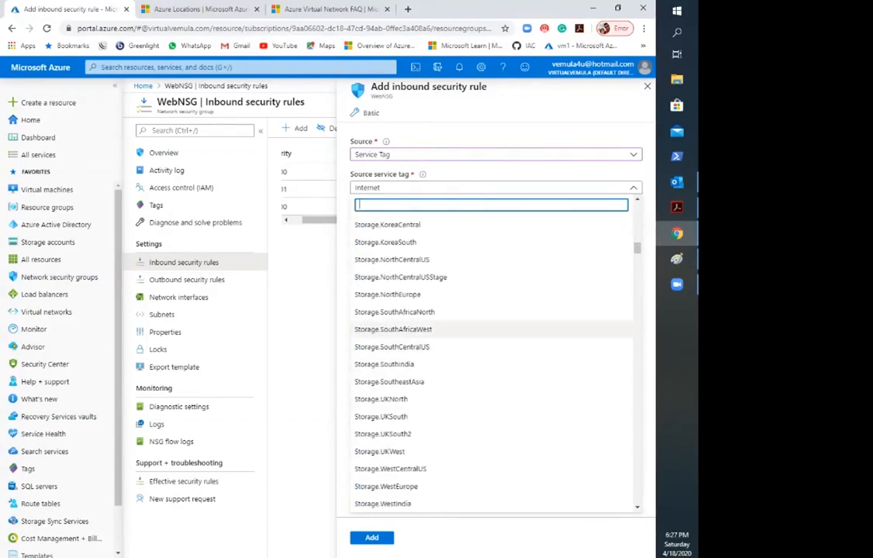
scroll(494, 342, "up", 5)
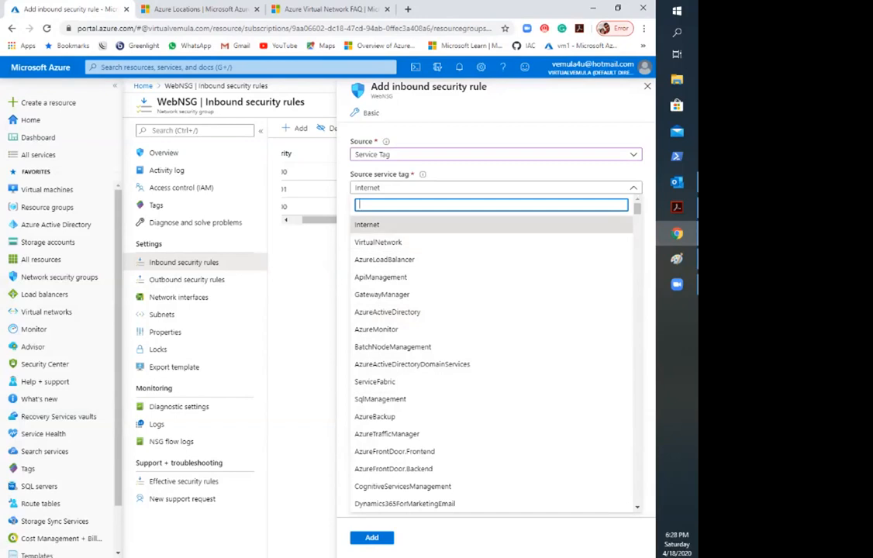
left_click(380, 225)
left_click(450, 239)
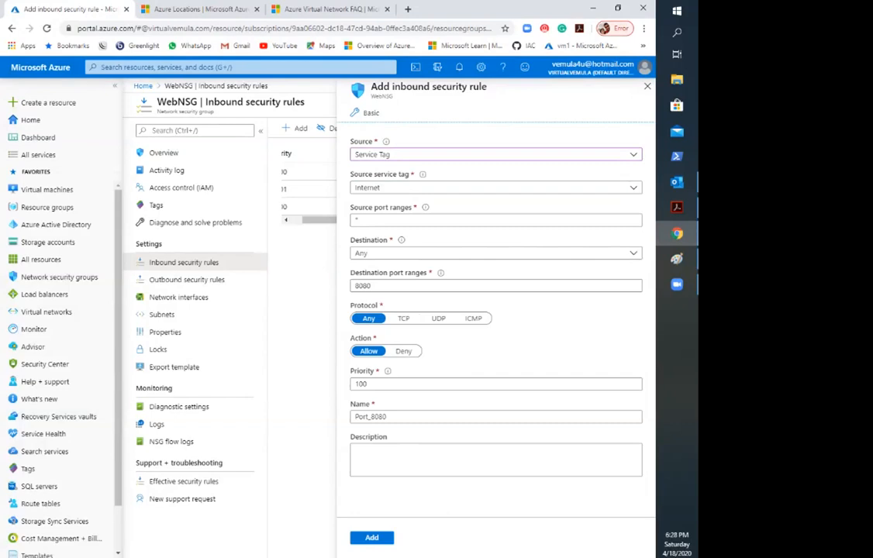
Step: Examine the regional Sql, AzureCosmosDB, EventHub and ServiceBus entries among the source service tags, leaving the selection as it is
left_click(497, 187)
scroll(496, 294, "down", 10)
scroll(496, 295, "down", 15)
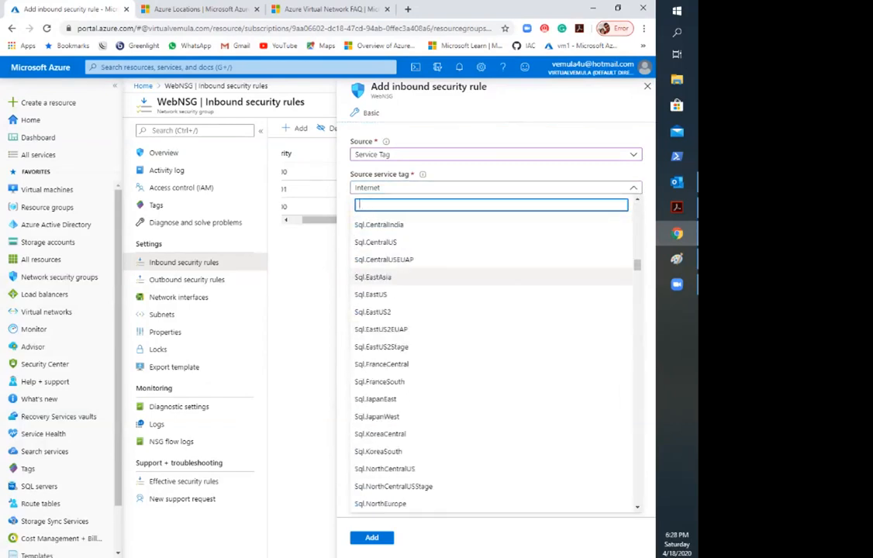
scroll(497, 356, "down", 10)
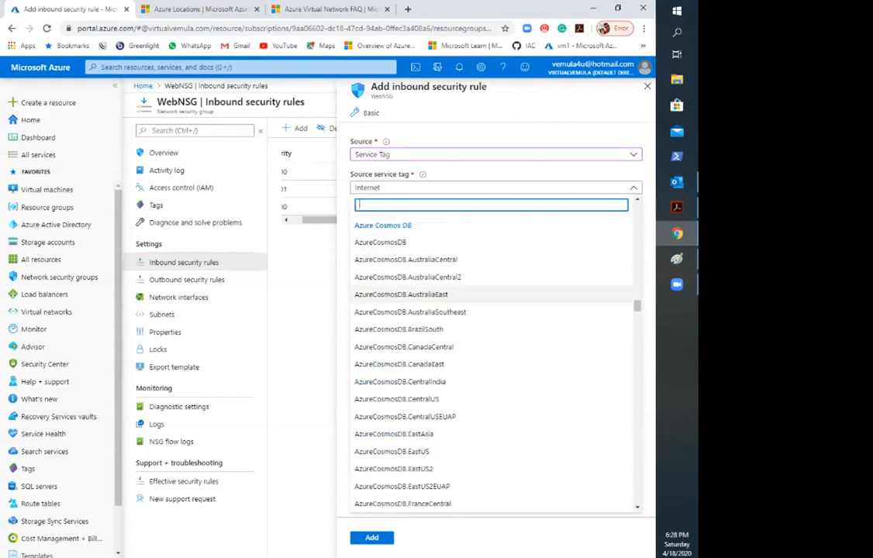
scroll(497, 295, "down", 5)
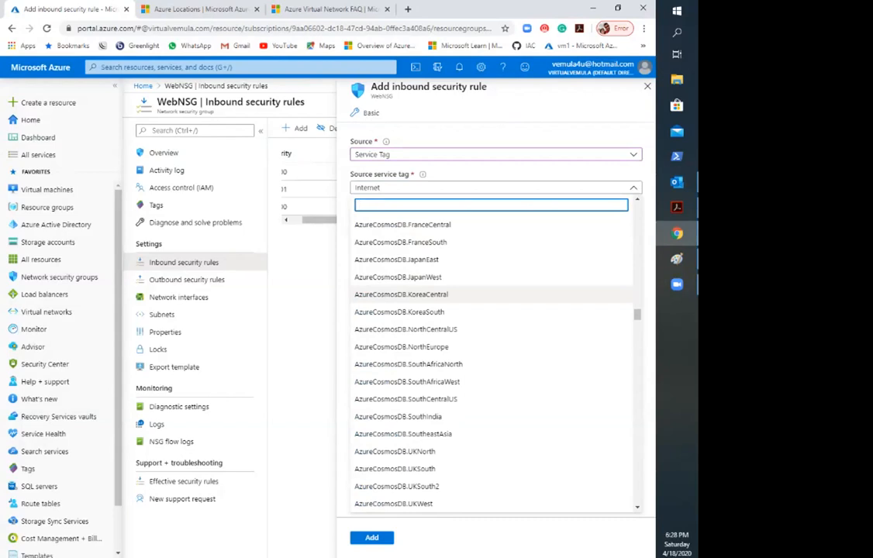
scroll(492, 357, "up", 1)
scroll(465, 341, "up", 3)
scroll(465, 326, "down", 10)
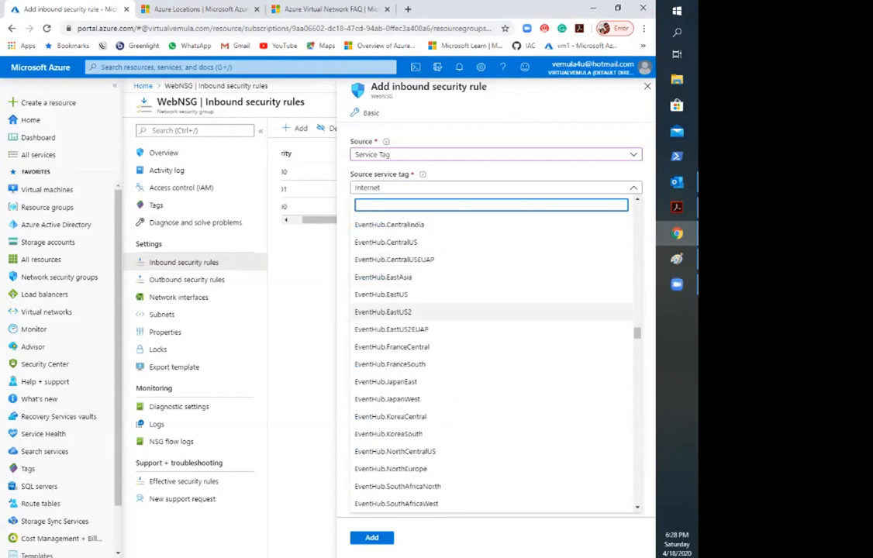
scroll(492, 311, "down", 15)
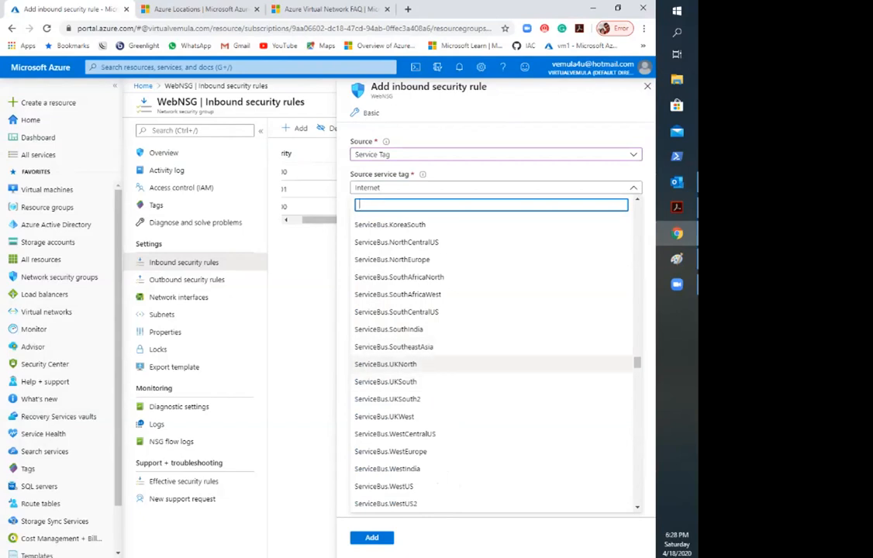
scroll(493, 334, "up", 12)
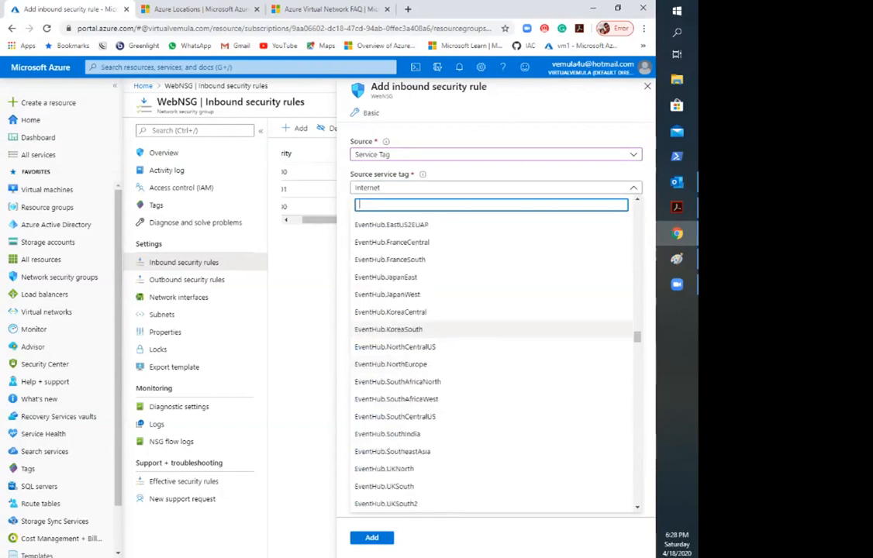
scroll(493, 342, "up", 13)
left_click(304, 343)
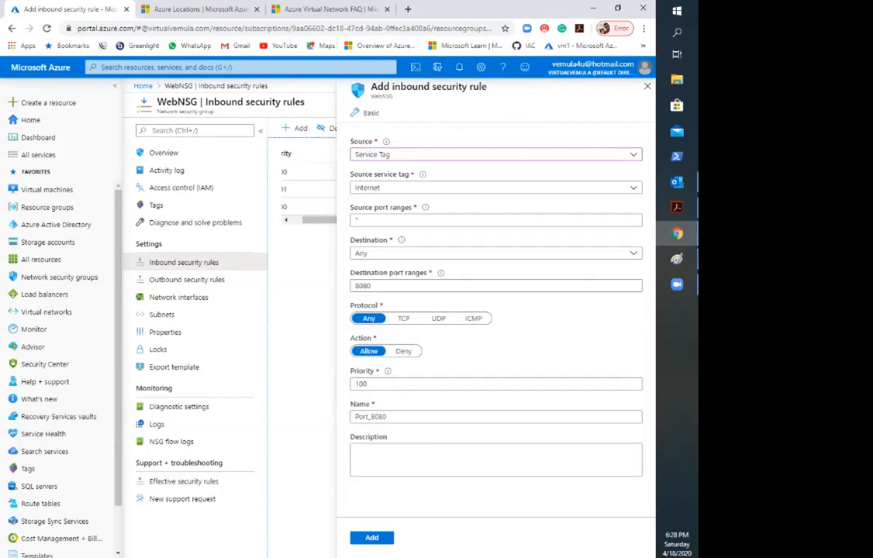
Step: Keep Service Tag as the rule's source and set the source port range to 80
left_click(497, 154)
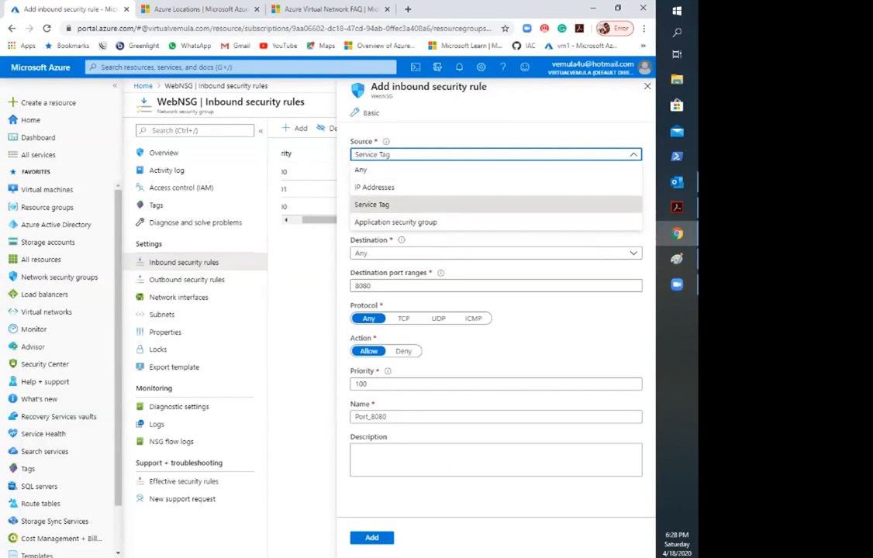
left_click(373, 205)
left_click(365, 114)
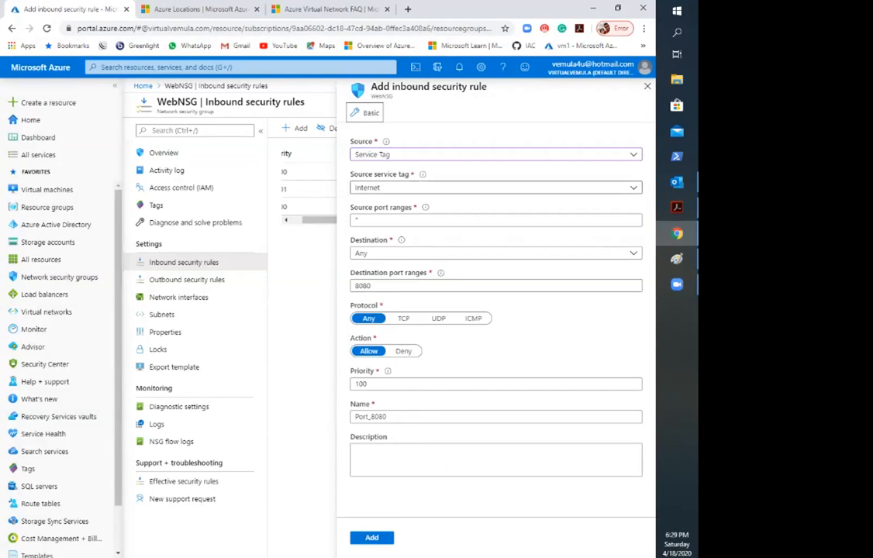
double_click(416, 221)
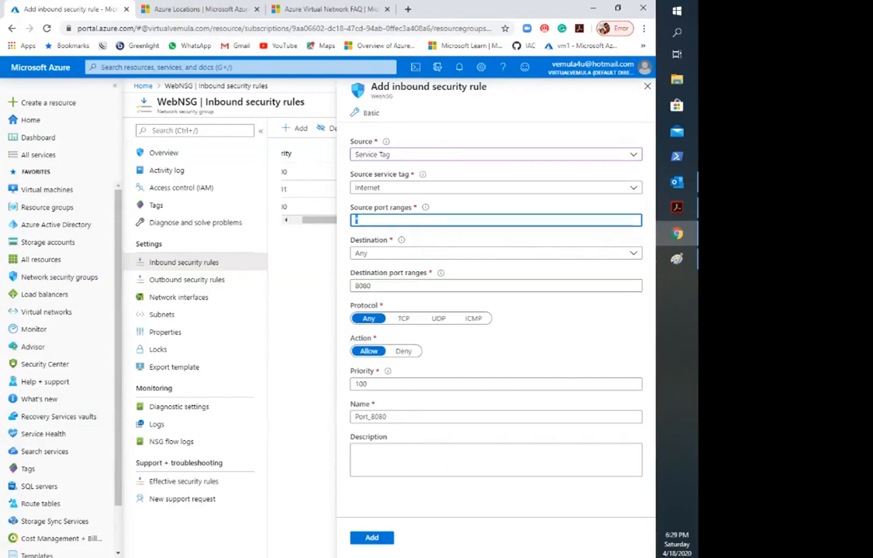
type("80")
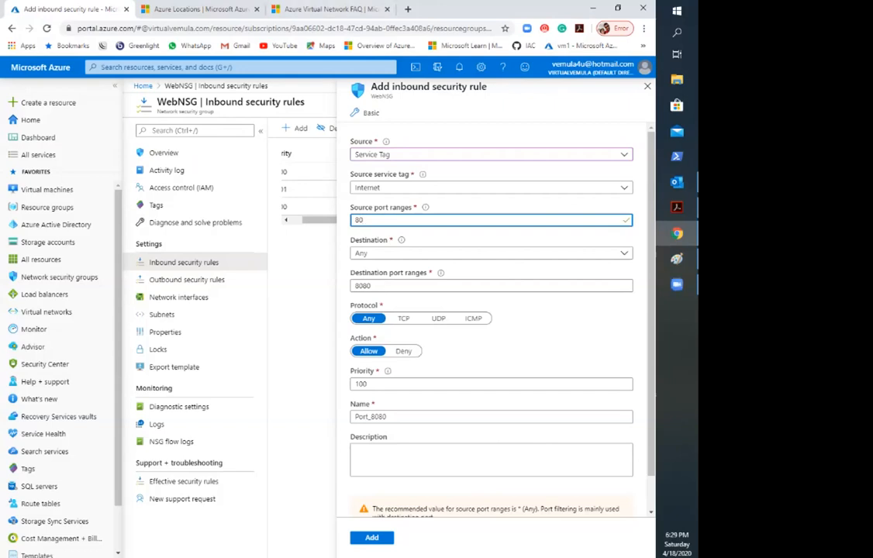
key("Tab")
Step: Set the rule's destination to IP Addresses and inspect the destination address and port range fields
left_click(491, 254)
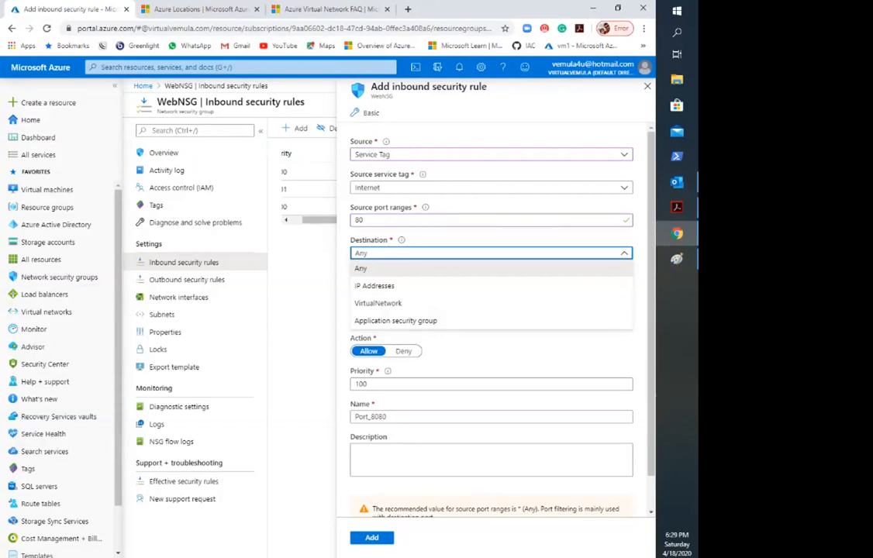
left_click(375, 285)
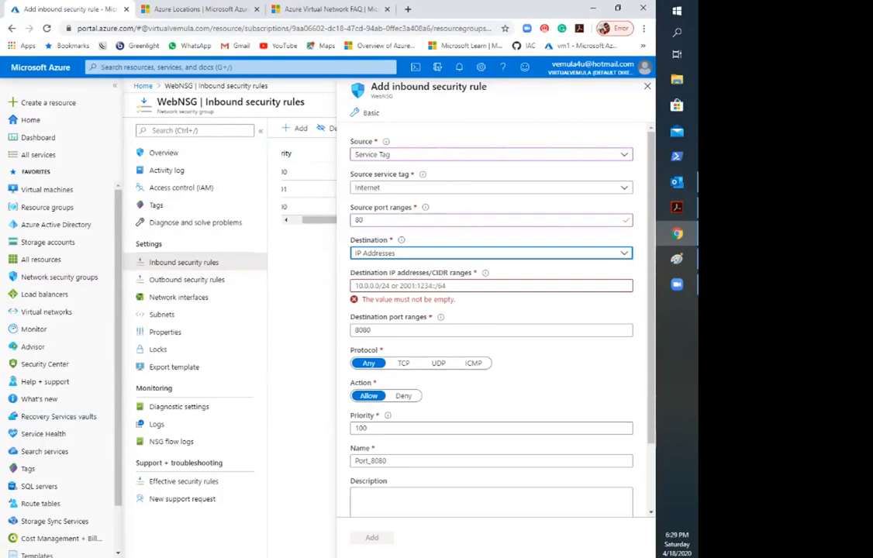
left_click(491, 253)
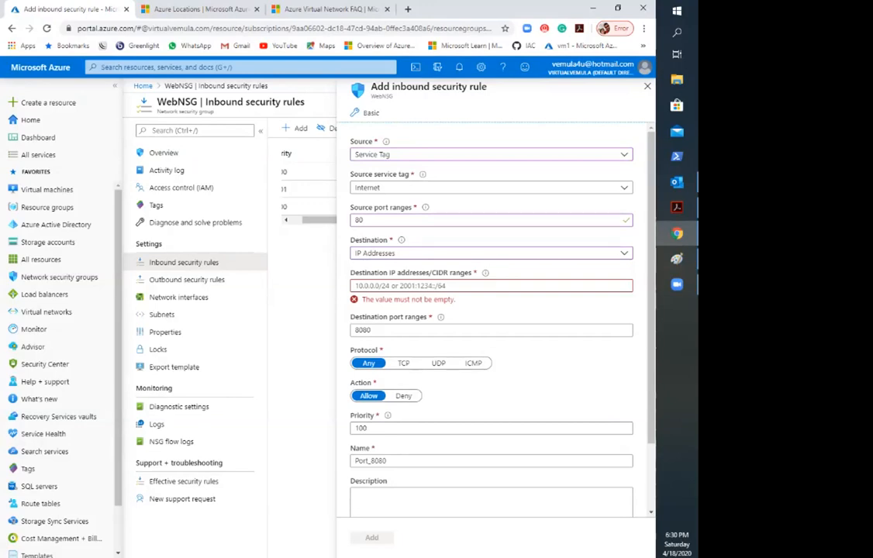
left_click(465, 286)
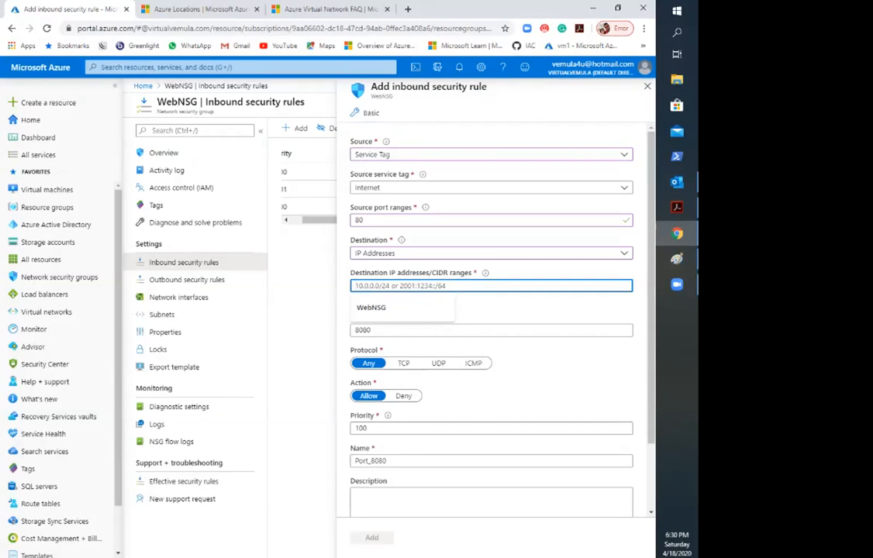
left_click(304, 306)
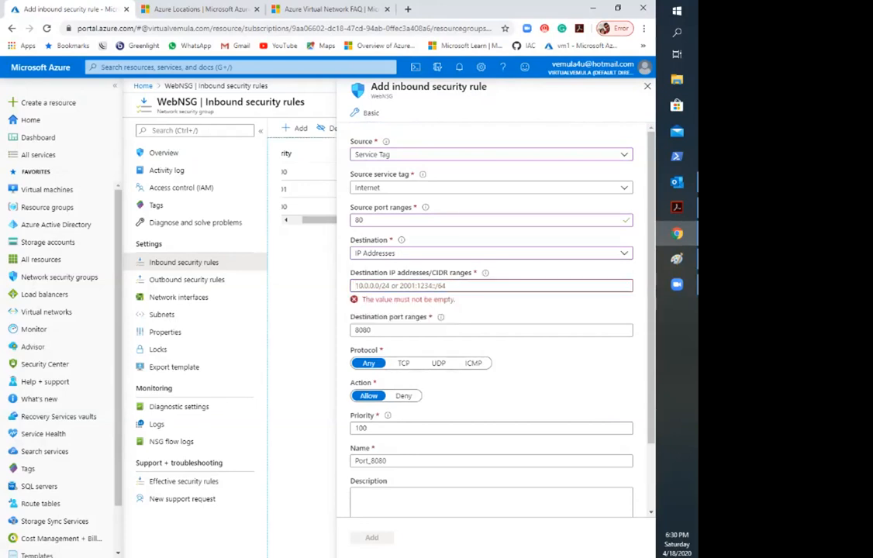
double_click(363, 331)
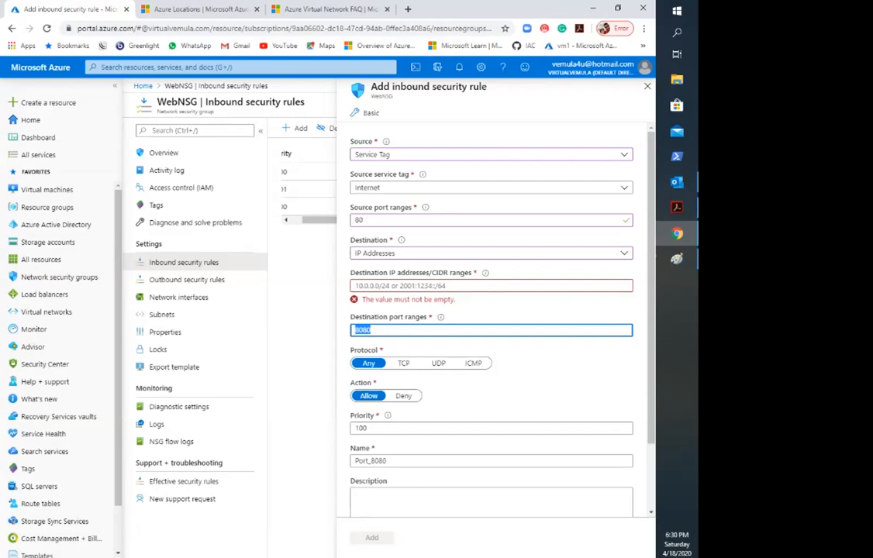
left_click(512, 174)
Step: Glance at the network diagram in Paint, then switch to web.pdf in Acrobat and find the Azure Subnets slide
left_click(677, 259)
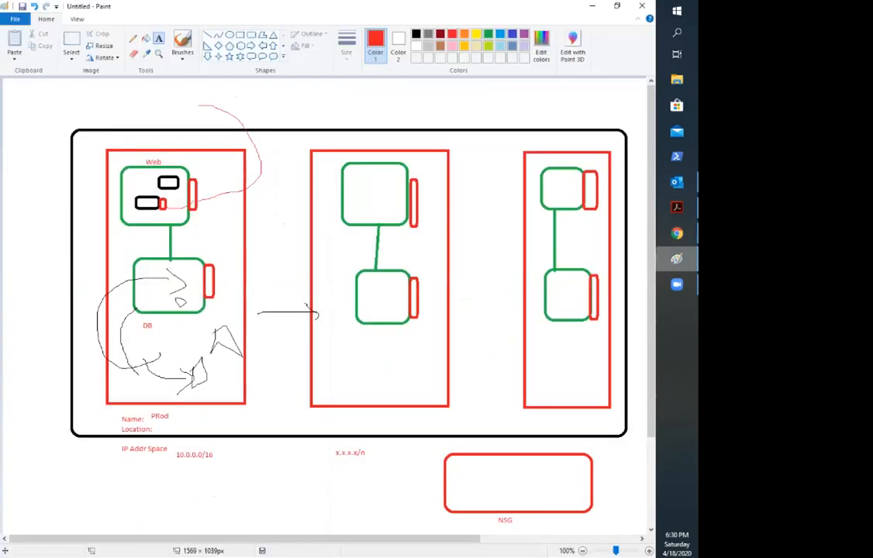
left_click(677, 259)
left_click(677, 208)
scroll(605, 268, "up", 8)
scroll(310, 311, "down", 10)
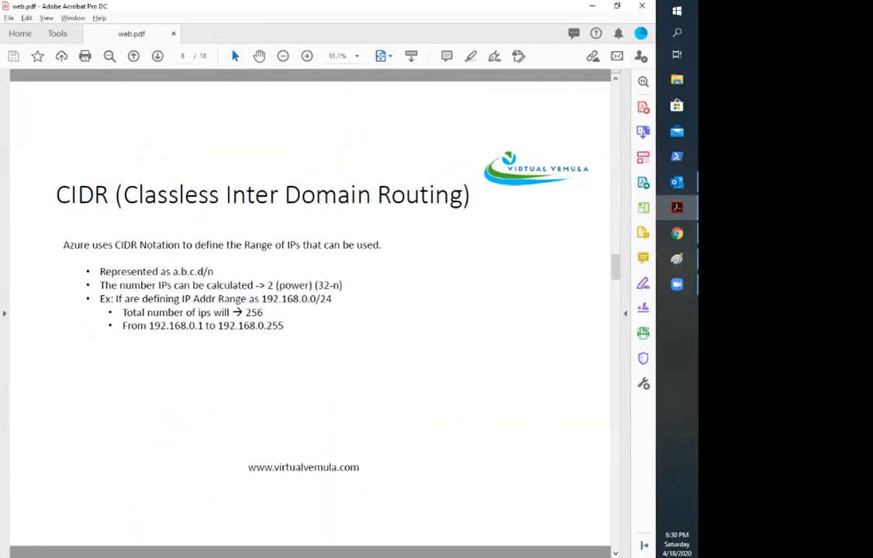
scroll(311, 310, "down", 3)
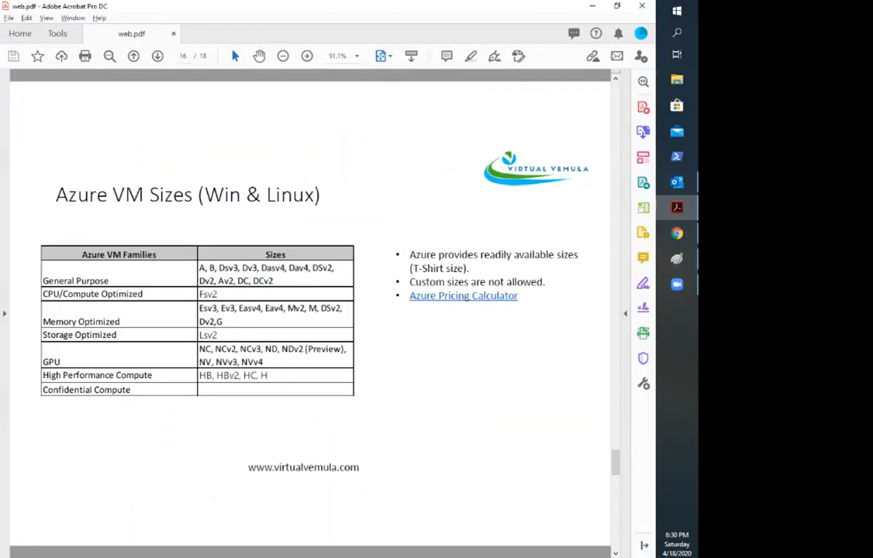
scroll(310, 310, "up", 7)
scroll(311, 310, "down", 1)
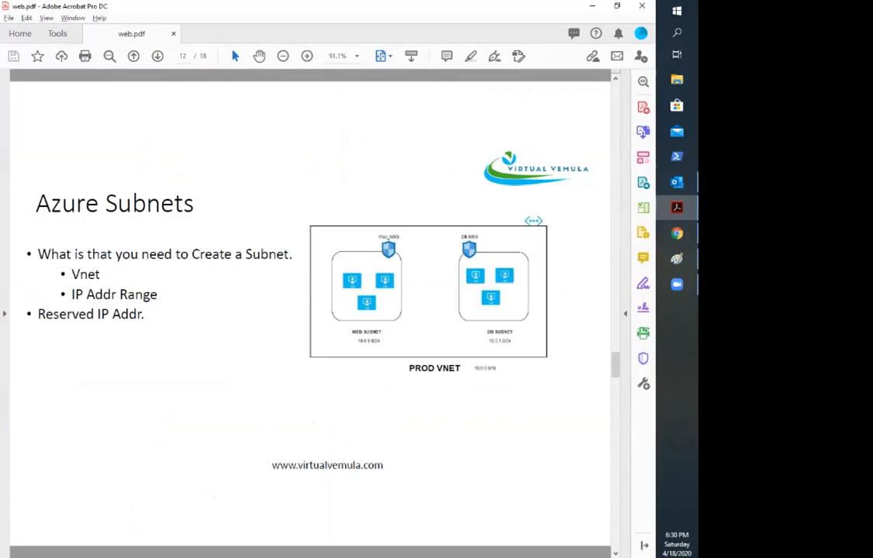
Step: Return to the Azure portal in Chrome and set the inbound rule's source port ranges to *
left_click(534, 221)
key("alt+Tab")
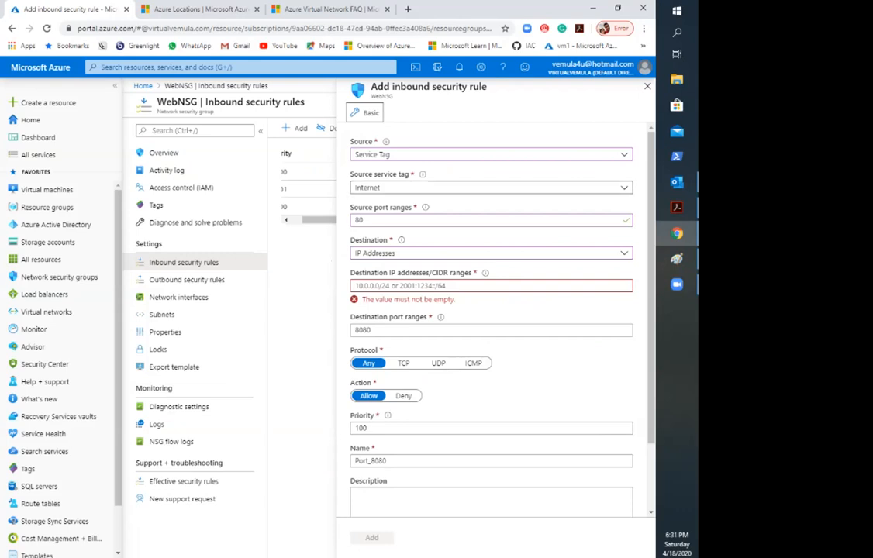
left_click_drag(370, 220, 322, 221)
type("*")
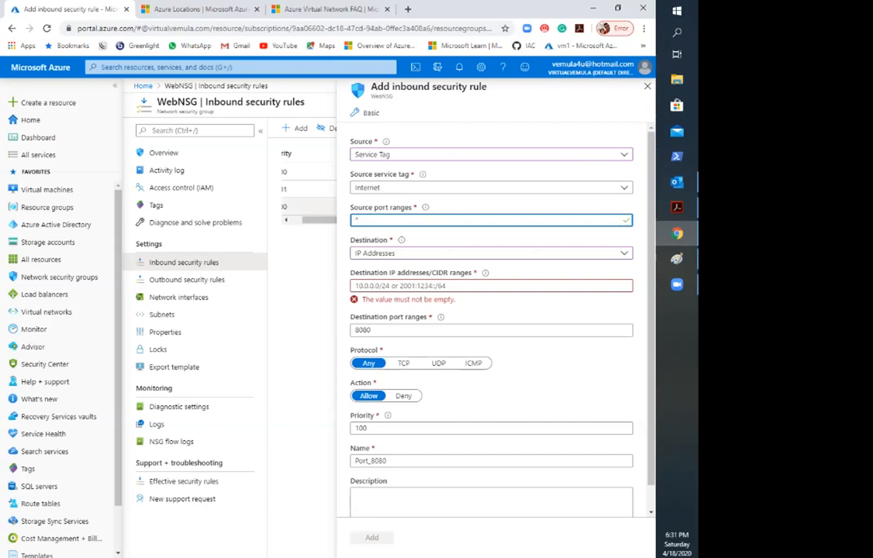
Step: Set the rule's destination IP range to 10.0.0.0/24, checking it against the WEB SUBNET label on the Azure Subnets slide in Acrobat
left_click(434, 254)
left_click(403, 285)
left_click(403, 286)
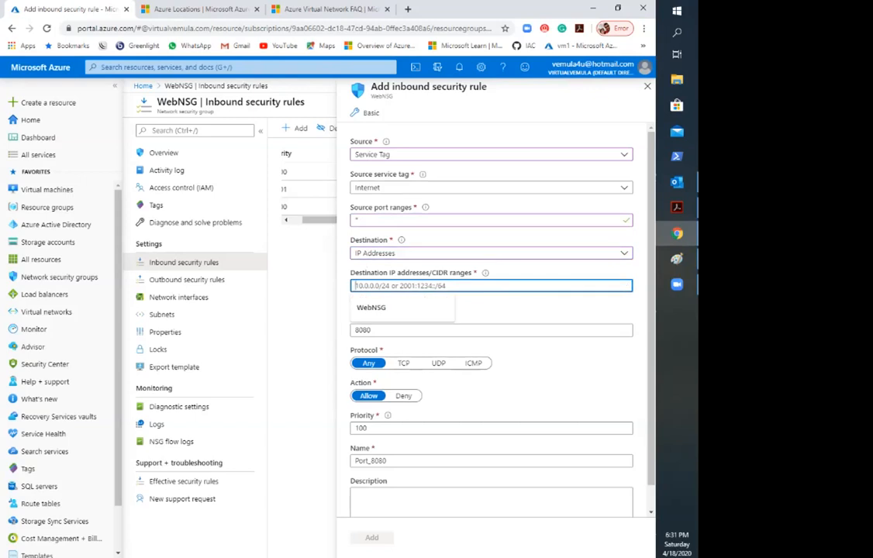
type("10.0.")
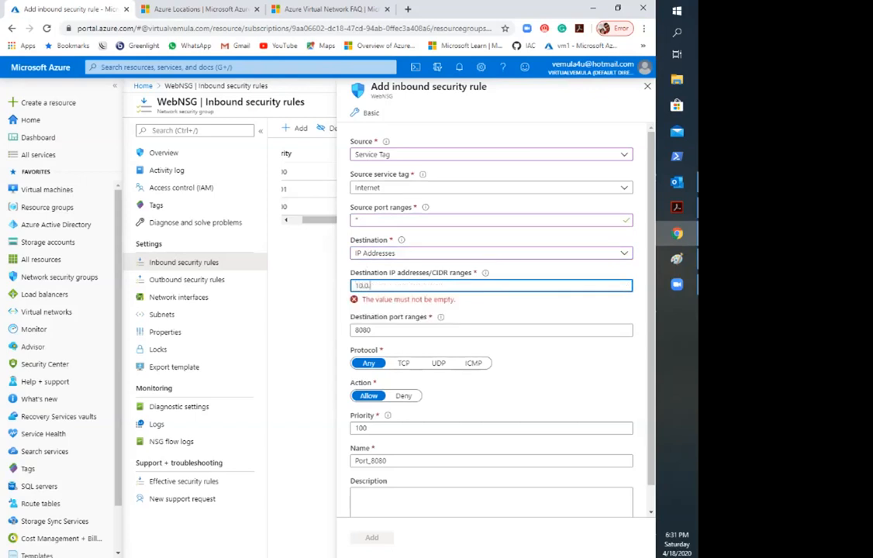
type("0.0")
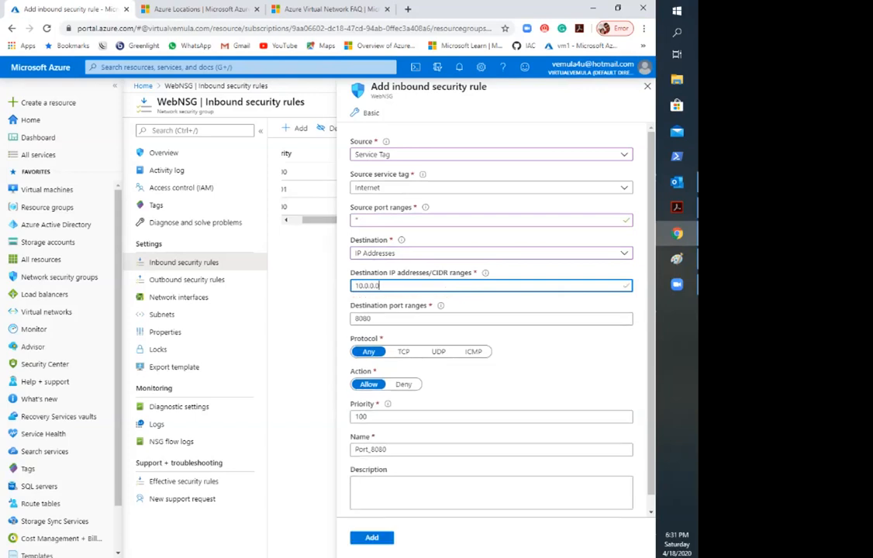
type("/2")
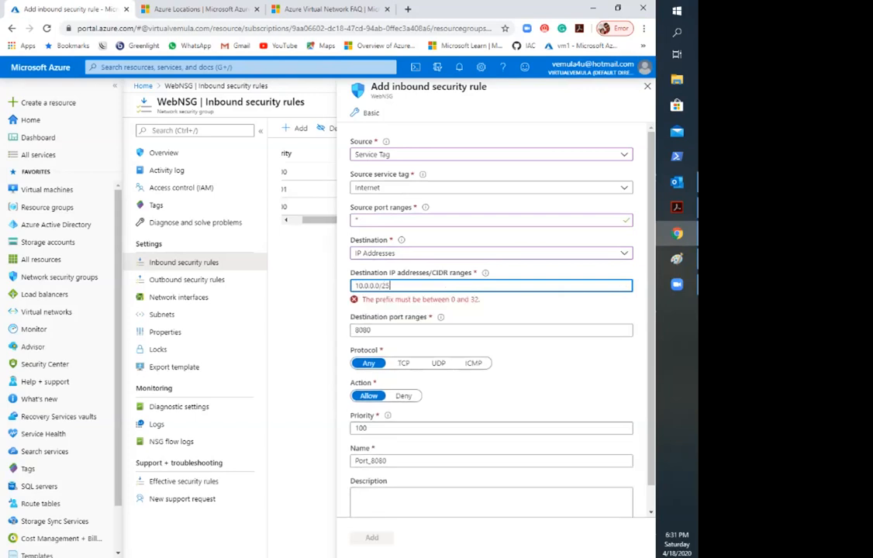
key("alt+Tab")
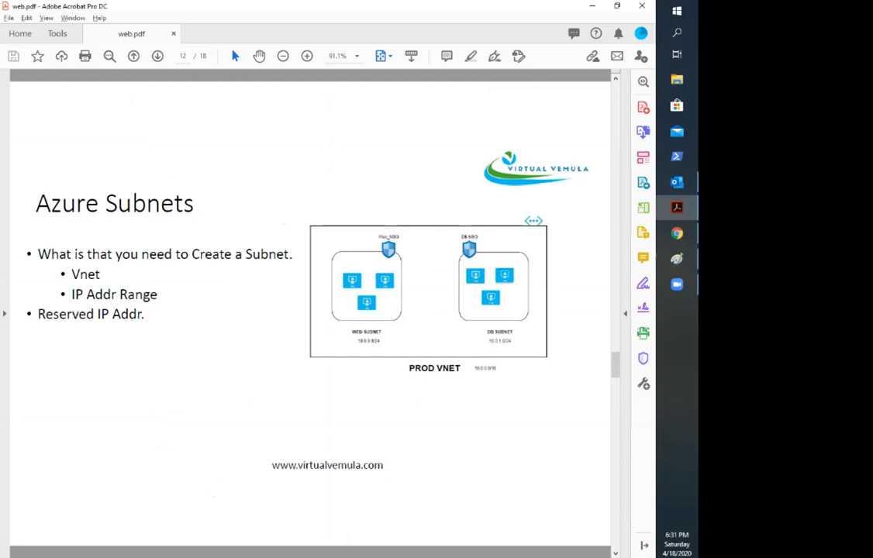
left_click_drag(332, 330, 395, 350)
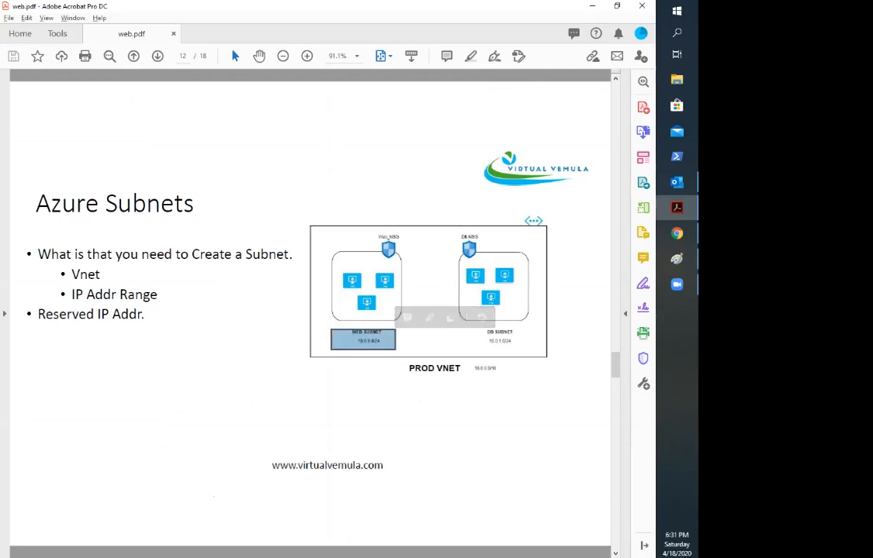
key("alt+Tab")
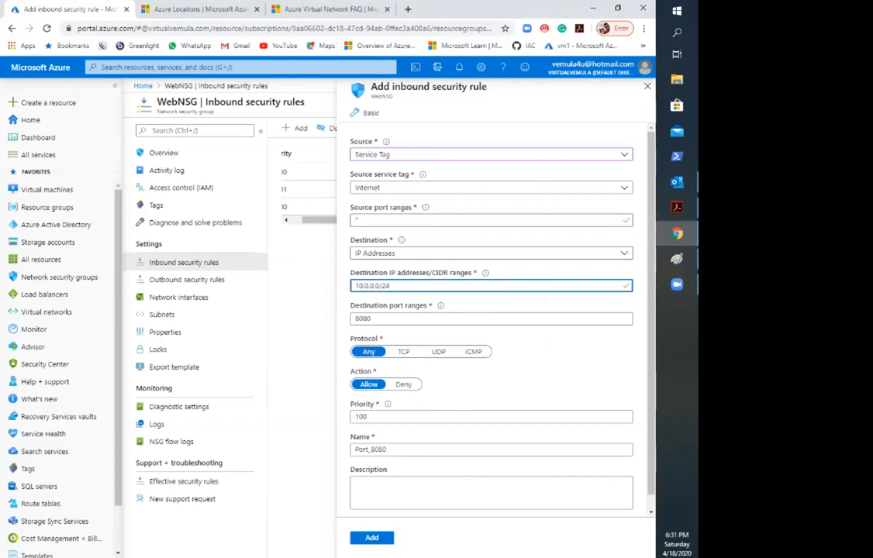
Step: Set the rule's destination port ranges to 80,443 and its protocol to TCP
left_click(374, 319)
key("ctrl+a")
type("8")
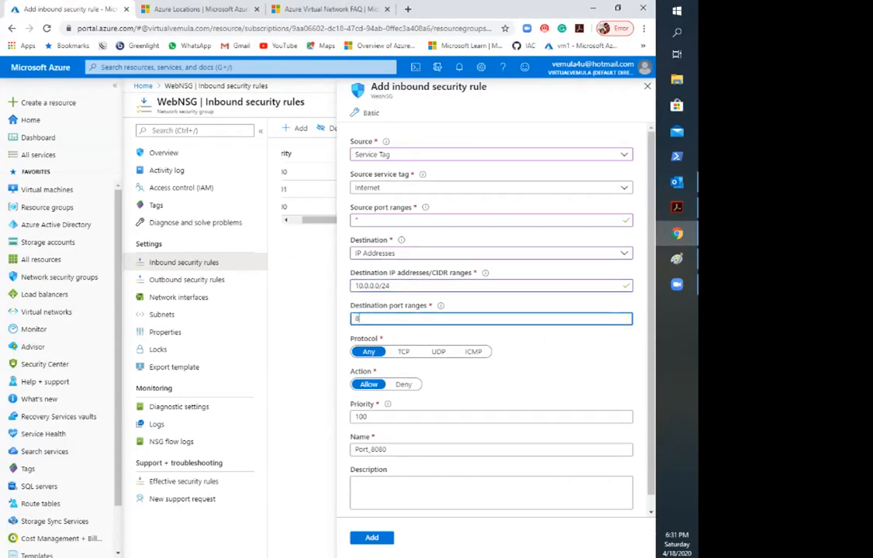
type("0,443")
key("Tab")
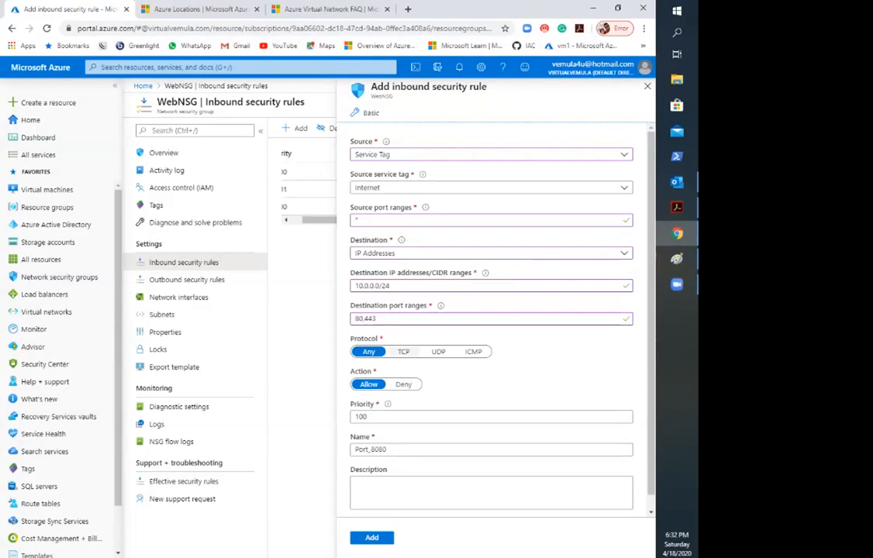
left_click(403, 351)
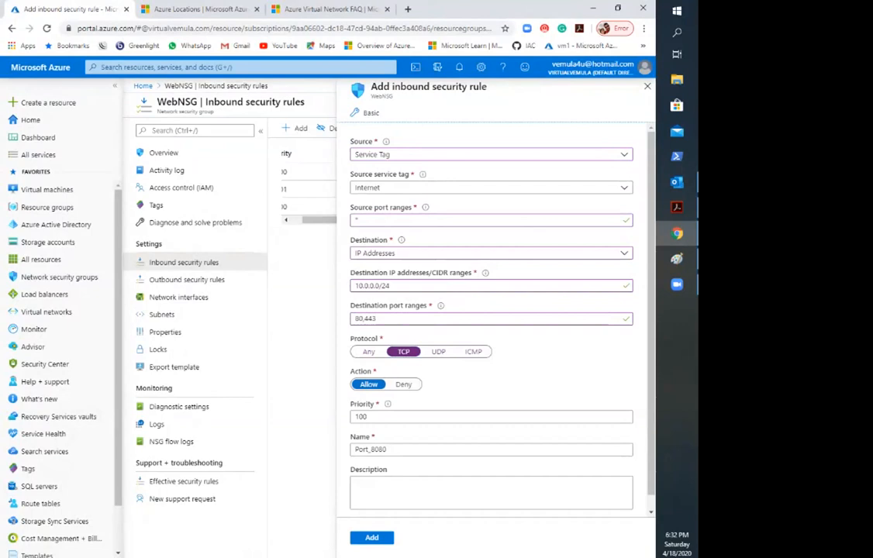
Step: Try entering 100,200 as the rule's priority, check the allowed range, and restore the priority to 100
double_click(362, 417)
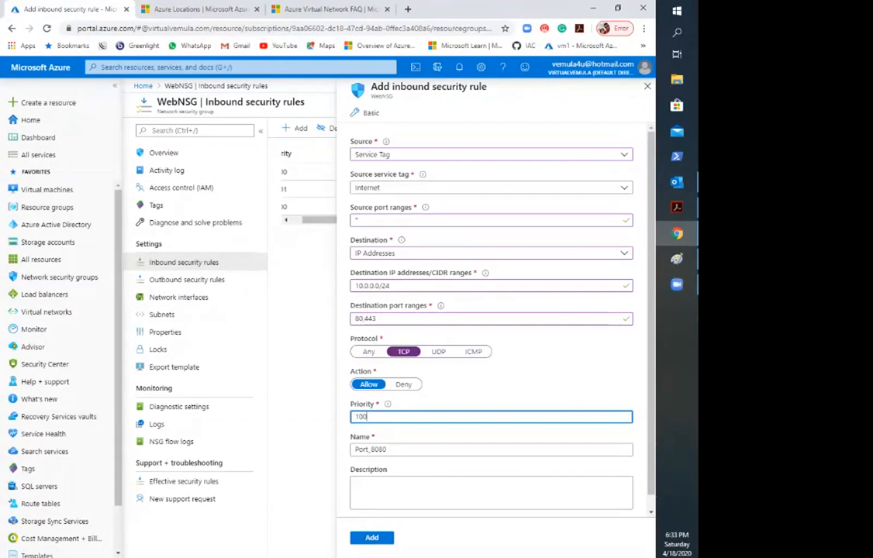
type("100,200")
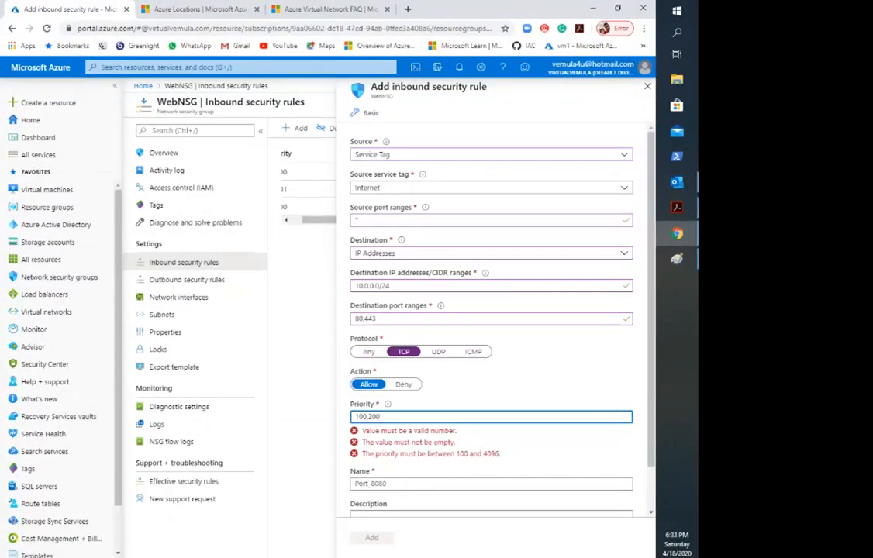
left_click_drag(456, 454, 500, 454)
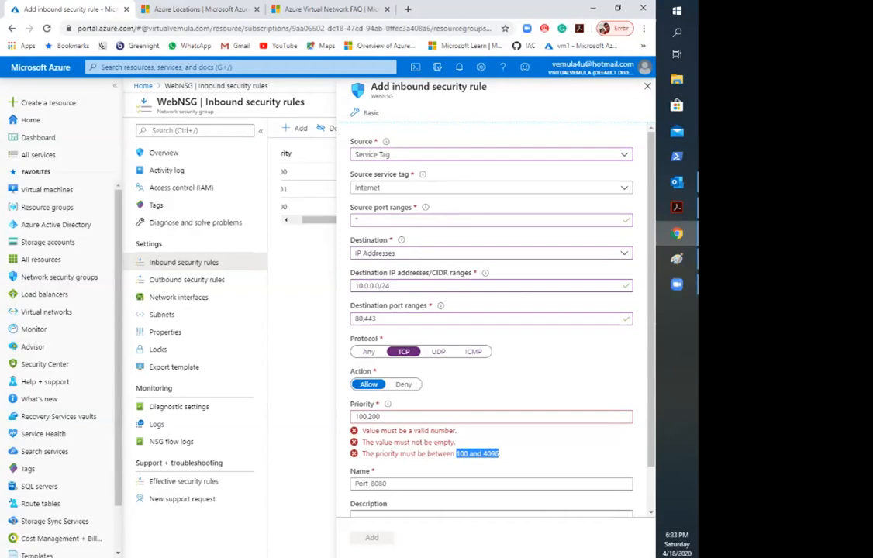
double_click(368, 418)
key("BackSpace")
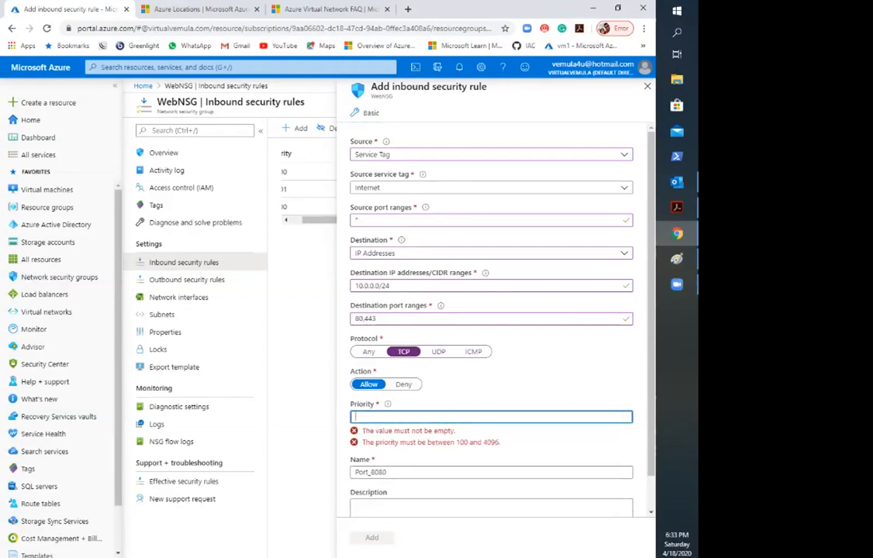
type("100")
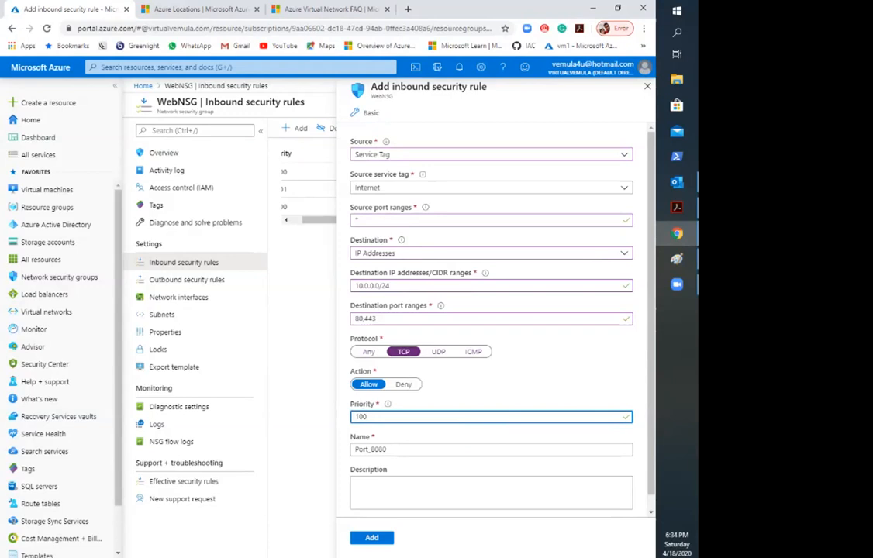
Step: Name the inbound rule AllowWebfromInternet
key("Tab")
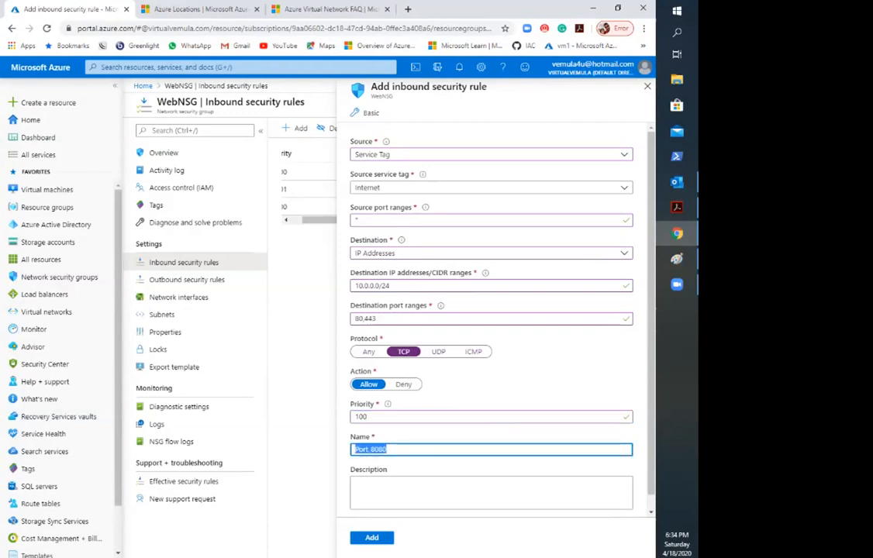
type("Allo")
type("wH")
type("ttp")
key("BackSpace")
key("BackSpace")
key("BackSpace")
key("BackSpace")
type("Webf")
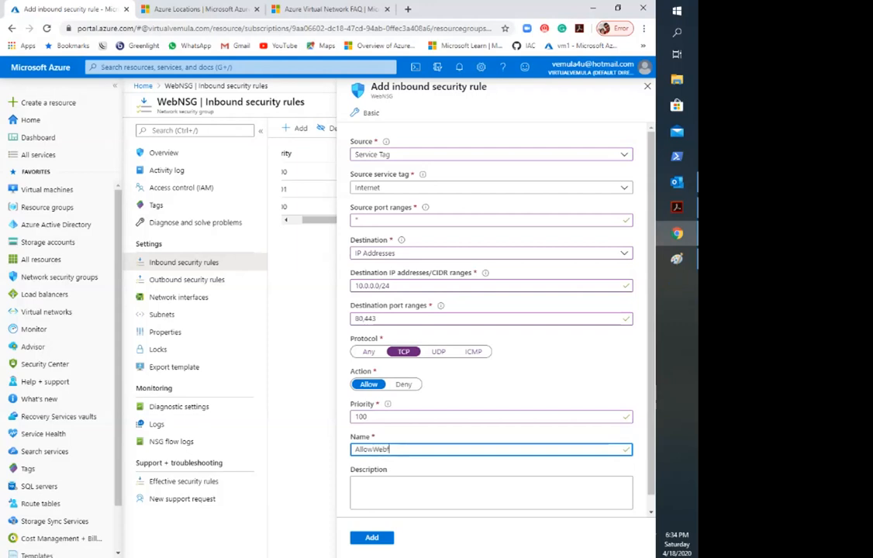
type("romInternet")
Step: Copy the rule's name into its description
key("ctrl+a")
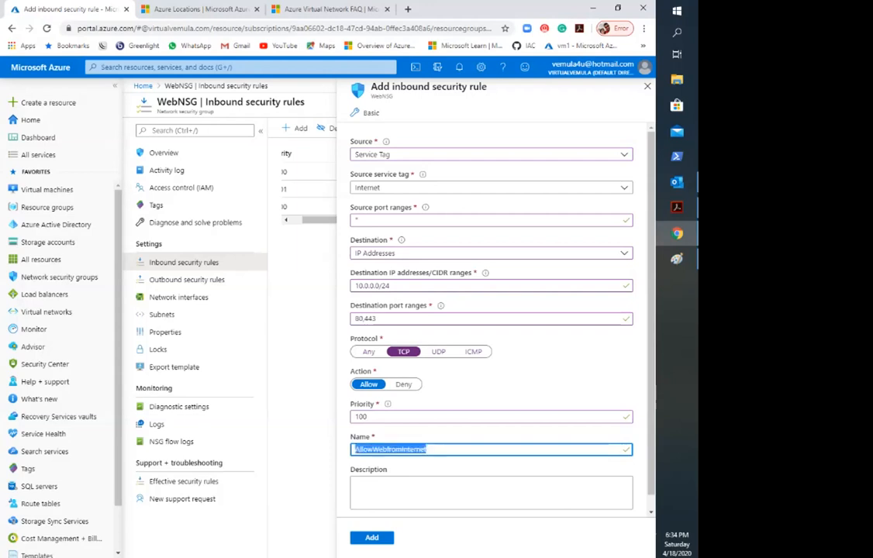
key("ctrl+c")
key("Tab")
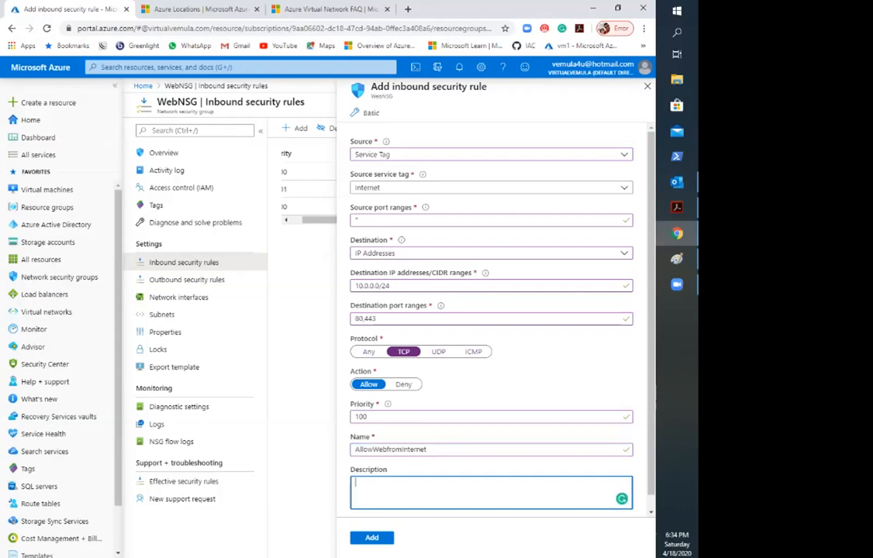
key("ctrl+v")
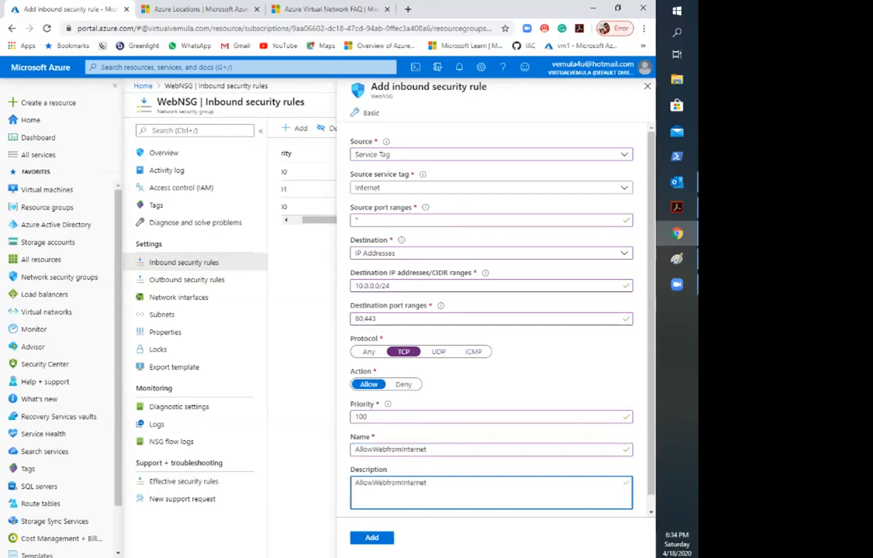
Step: Add the completed inbound rule to WebNSG and refresh the list of inbound security rules
left_click_drag(373, 417, 353, 417)
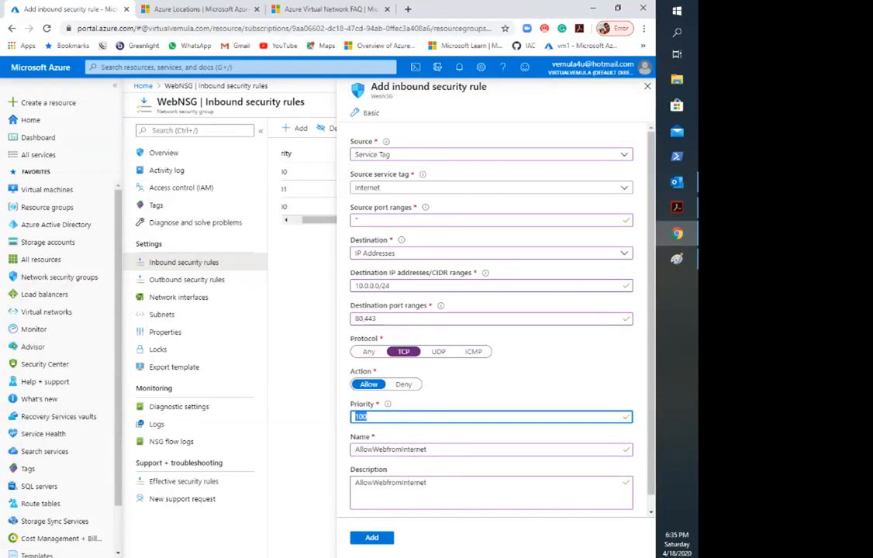
left_click(372, 537)
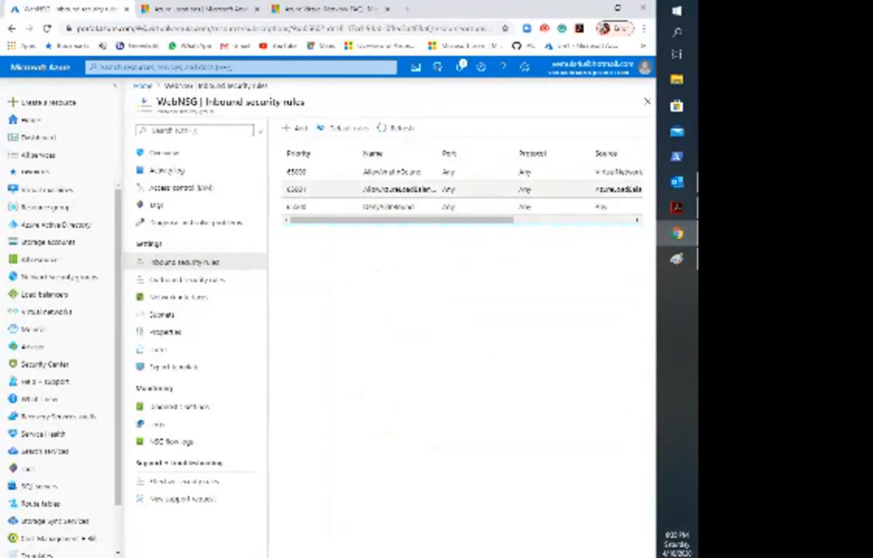
left_click(398, 128)
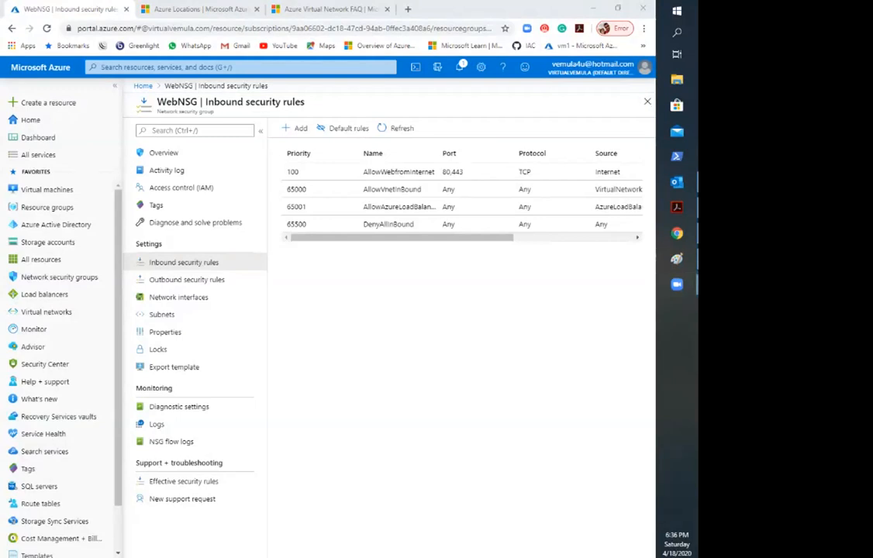
Step: Annotate the Priority column in red, marking 100 and the default priorities, writing 4096 beside them and drawing arrows
mouse_move(300, 173)
left_mouse_down()
mouse_move(300, 161)
mouse_move(285, 161)
mouse_move(277, 175)
mouse_move(304, 185)
mouse_move(287, 185)
mouse_move(276, 233)
mouse_move(318, 220)
mouse_move(313, 188)
left_mouse_up()
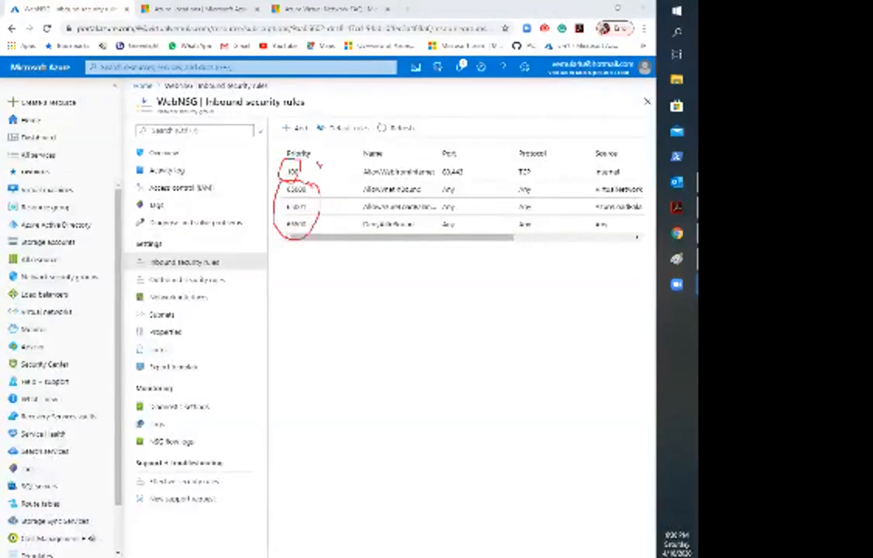
left_click_drag(324, 164, 330, 165)
left_click_drag(334, 153, 336, 161)
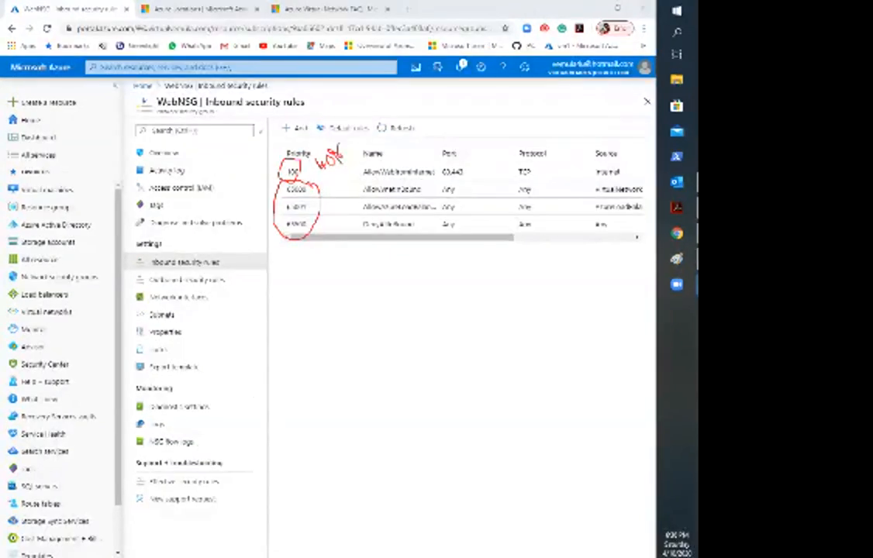
mouse_move(303, 224)
left_mouse_down()
mouse_move(327, 248)
mouse_move(332, 168)
left_mouse_up()
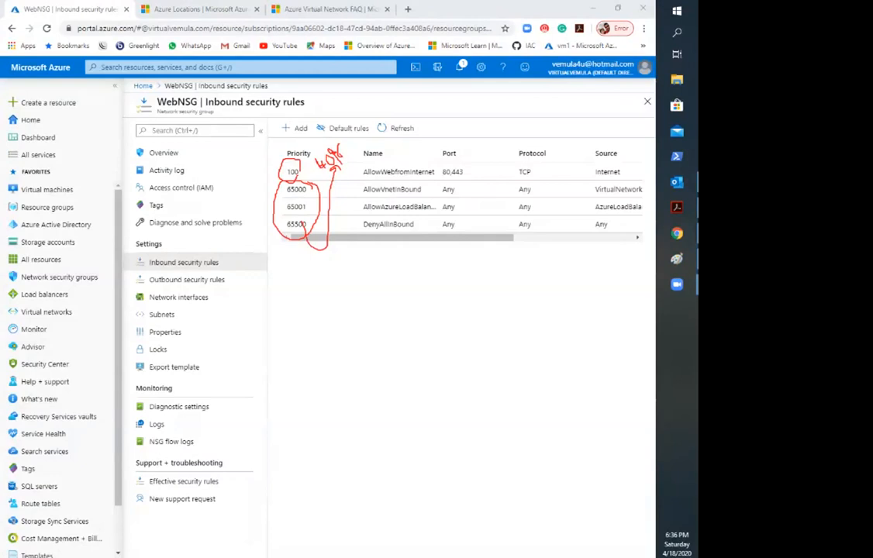
left_click_drag(270, 142, 281, 177)
left_click_drag(256, 142, 272, 161)
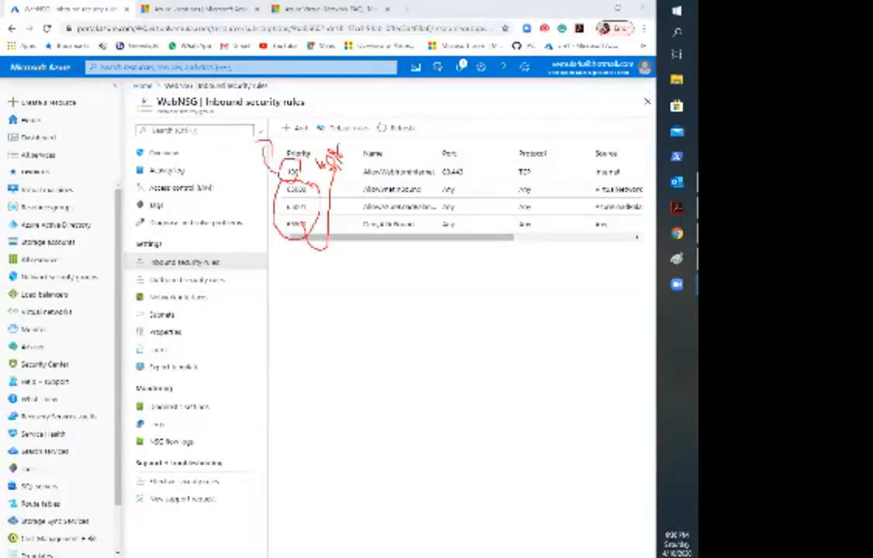
left_click_drag(344, 231, 307, 308)
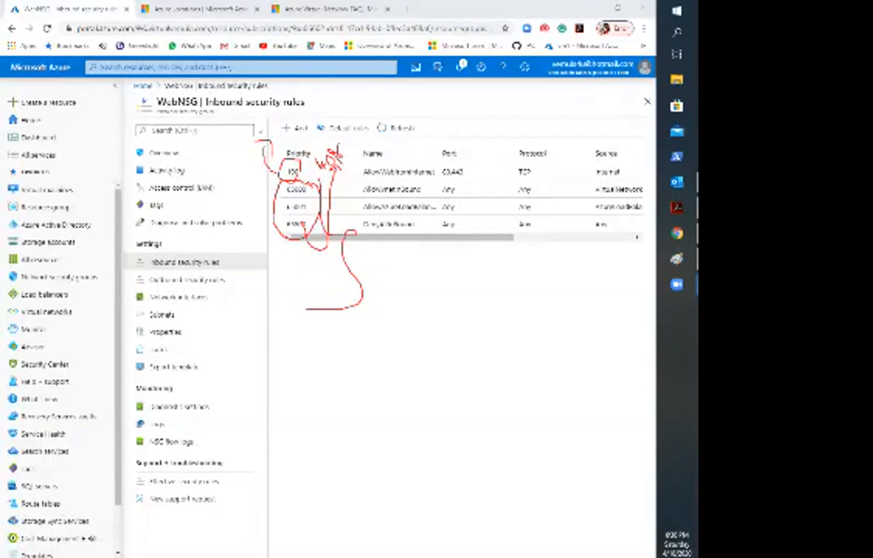
Step: Undo all the red annotations on the Priority column
key("ctrl+z")
key("ctrl+z")
key("ctrl+z")
key("ctrl+z")
key("ctrl+z")
key("ctrl+z")
key("ctrl+z")
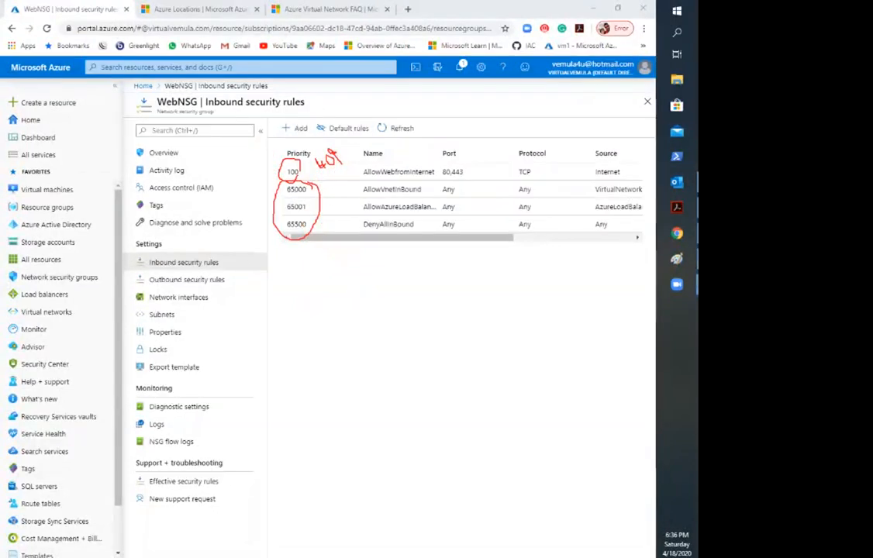
key("ctrl+z")
key("ctrl+z")
key("ctrl+z")
key("ctrl+z")
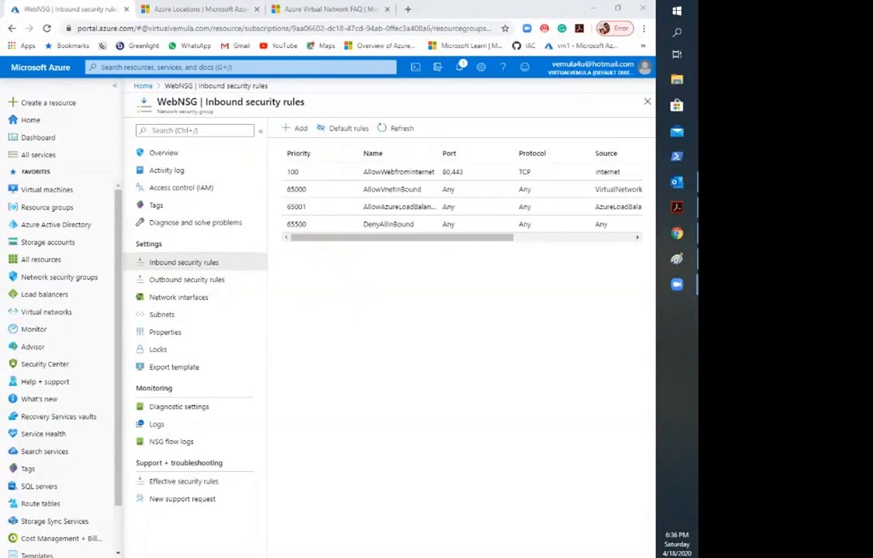
Step: Circle Outbound security rules in red and sketch two arrows meeting vertical barrier lines in the area below the rule list
mouse_move(143, 289)
left_mouse_down()
mouse_move(217, 288)
mouse_move(237, 273)
mouse_move(138, 271)
mouse_move(144, 296)
left_mouse_up()
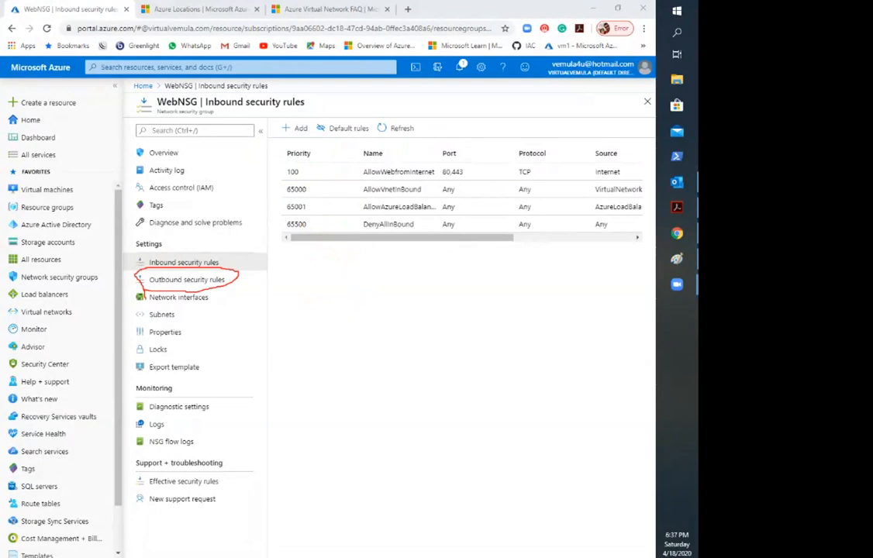
mouse_move(284, 339)
left_mouse_down()
mouse_move(322, 273)
mouse_move(361, 264)
mouse_move(382, 309)
mouse_move(399, 456)
left_mouse_up()
mouse_move(501, 394)
left_mouse_down()
mouse_move(322, 377)
mouse_move(313, 392)
mouse_move(320, 405)
mouse_move(342, 397)
left_mouse_up()
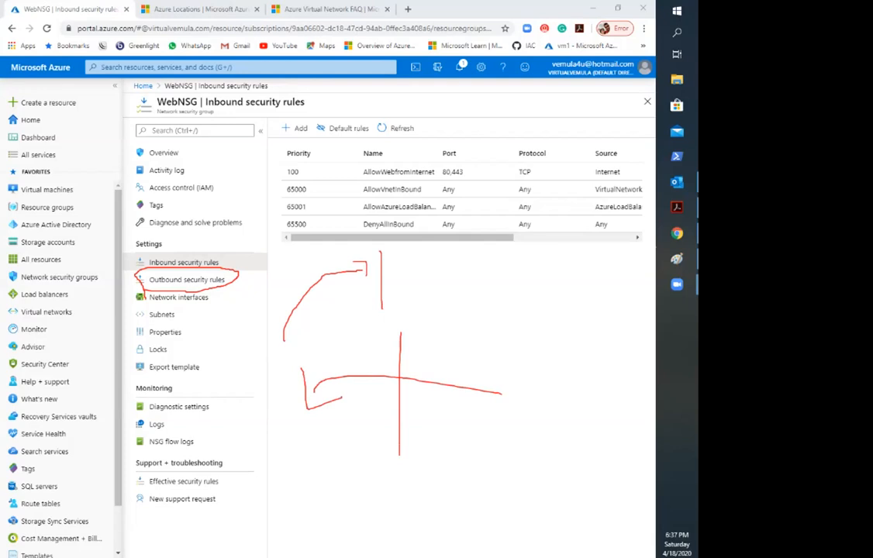
mouse_move(381, 232)
left_mouse_down()
mouse_move(383, 289)
mouse_move(381, 208)
mouse_move(383, 318)
left_mouse_up()
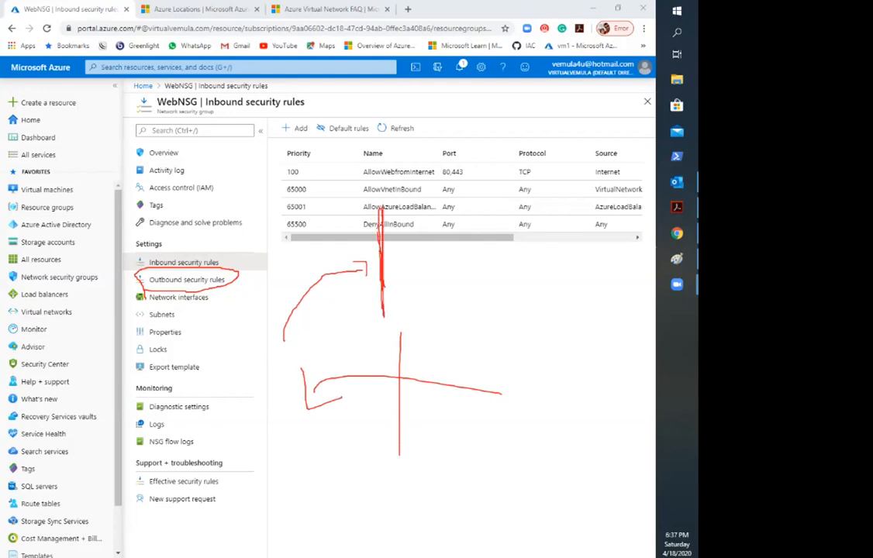
Step: Undo all the red annotations around Outbound security rules and below the rule list
left_click_drag(333, 328, 384, 280)
mouse_move(349, 371)
left_mouse_down()
mouse_move(418, 362)
mouse_move(505, 381)
left_mouse_up()
key("ctrl+z")
key("ctrl+z")
key("ctrl+z")
key("ctrl+z")
key("ctrl+z")
key("ctrl+z")
key("ctrl+z")
key("ctrl+z")
key("ctrl+z")
key("ctrl+z")
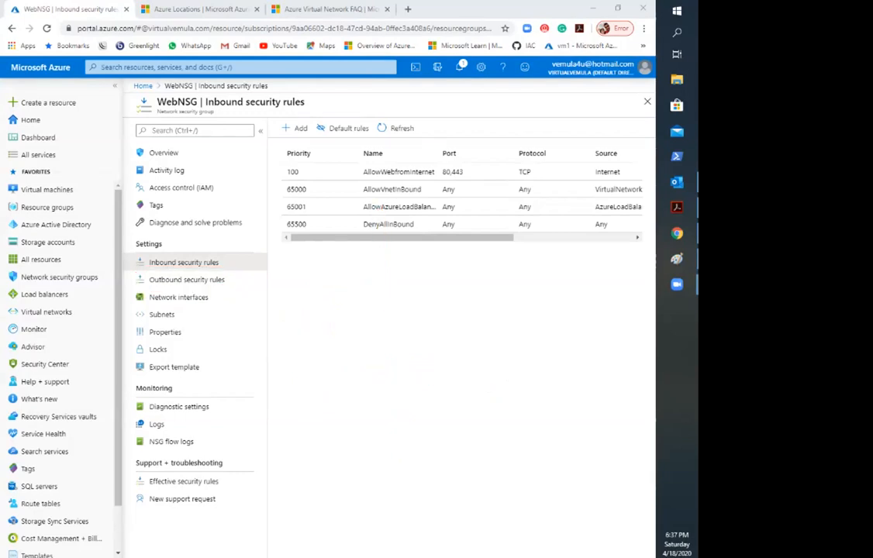
Step: Review WebNSG's inbound security rules across all columns, from priority and name through source, destination and action
left_click(184, 263)
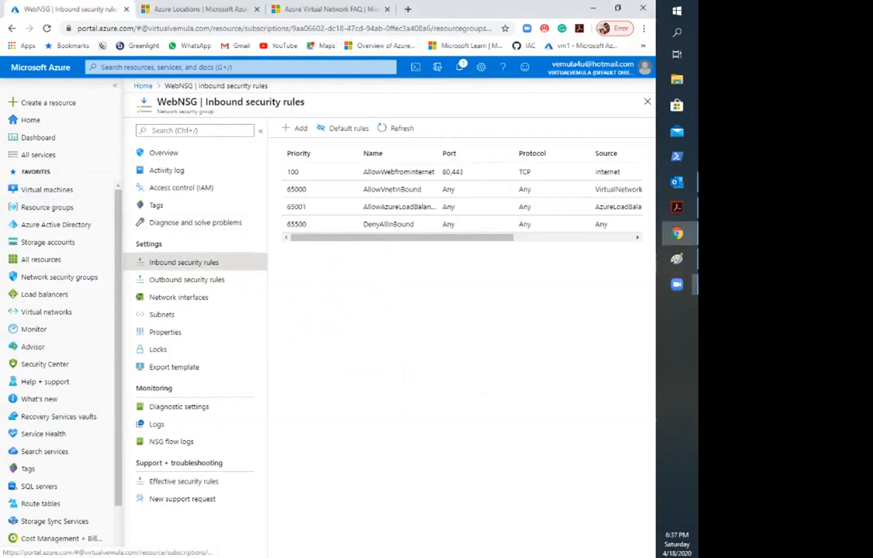
mouse_move(388, 239)
left_mouse_down()
mouse_move(512, 238)
mouse_move(388, 238)
mouse_move(508, 238)
mouse_move(401, 238)
left_mouse_up()
key("Right")
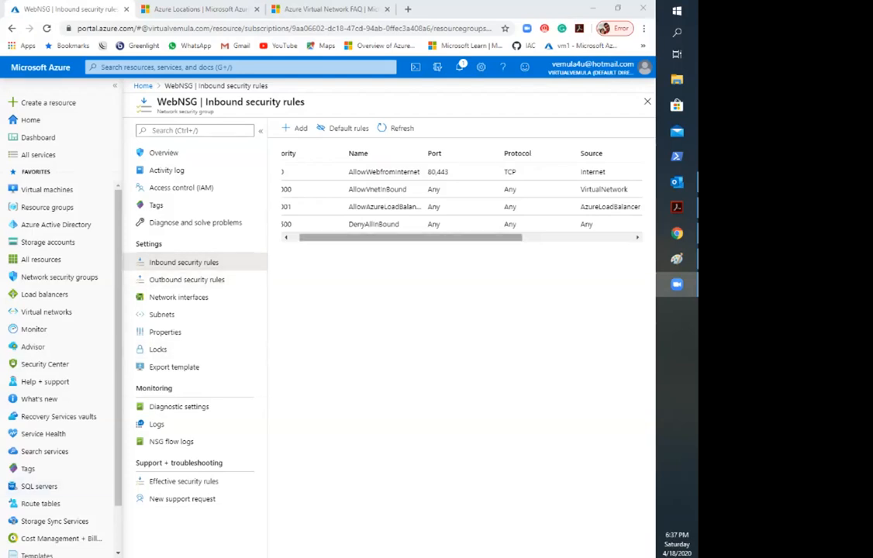
left_click_drag(349, 238, 326, 238)
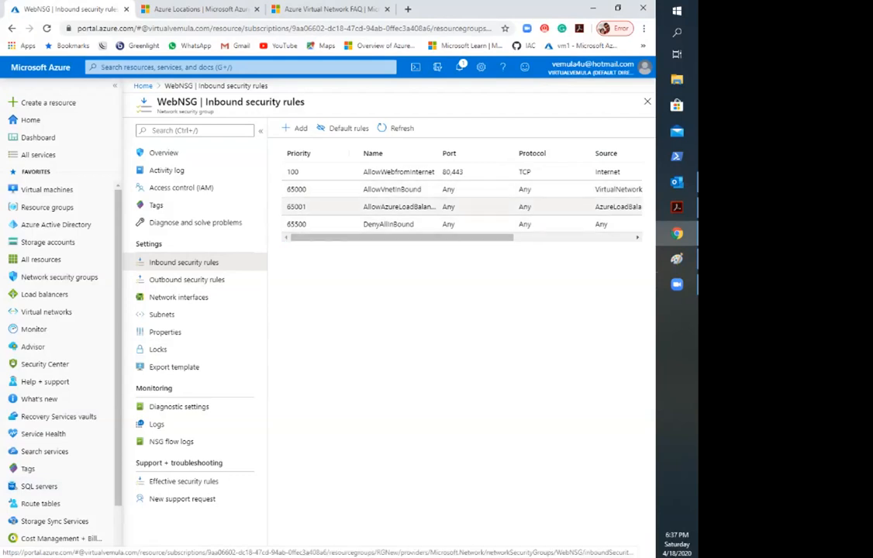
scroll(462, 197, "right", 5)
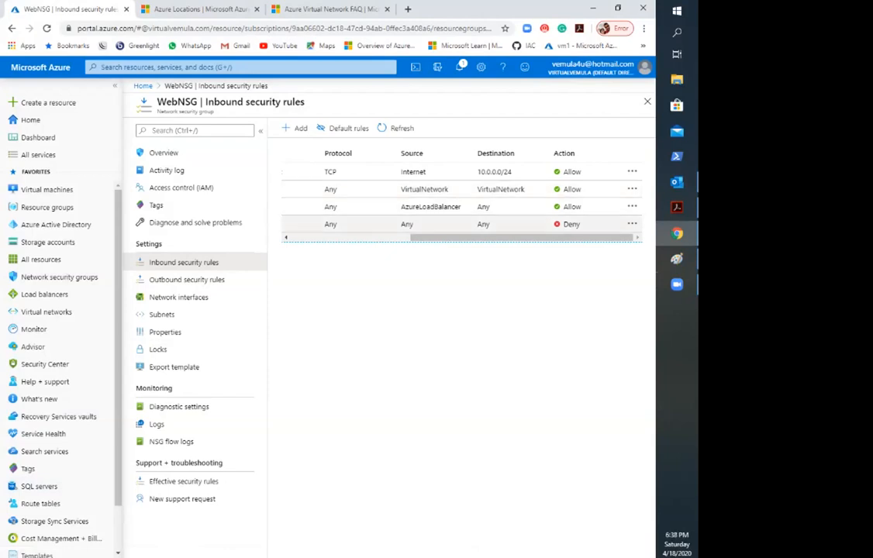
scroll(462, 217, "left", 5)
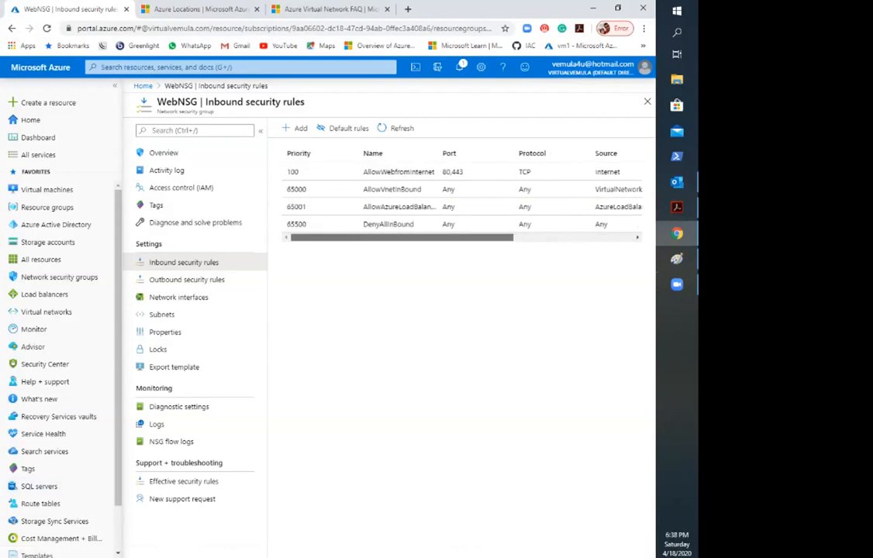
Step: Examine the DenyAllInBound rule's priority, port, protocol, source, destination and action, comparing it with the rules above
left_click(389, 224)
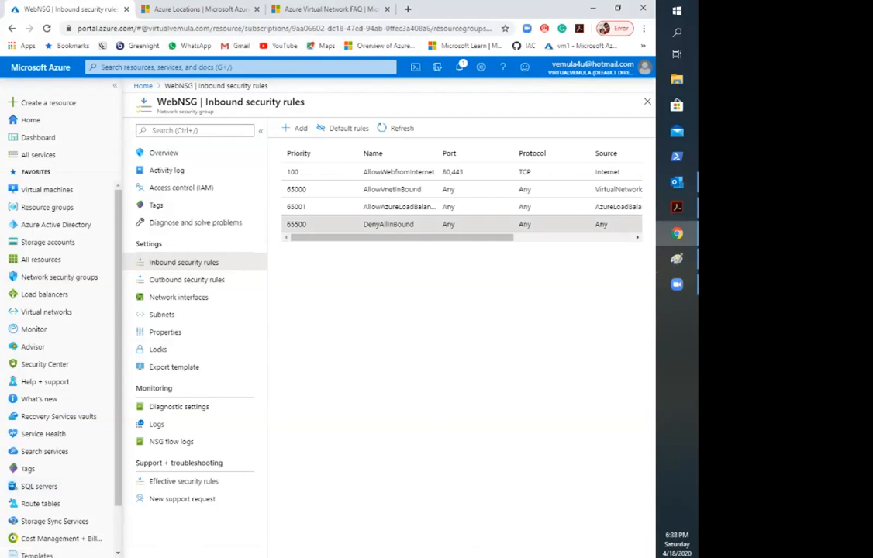
double_click(296, 224)
scroll(462, 202, "right", 5)
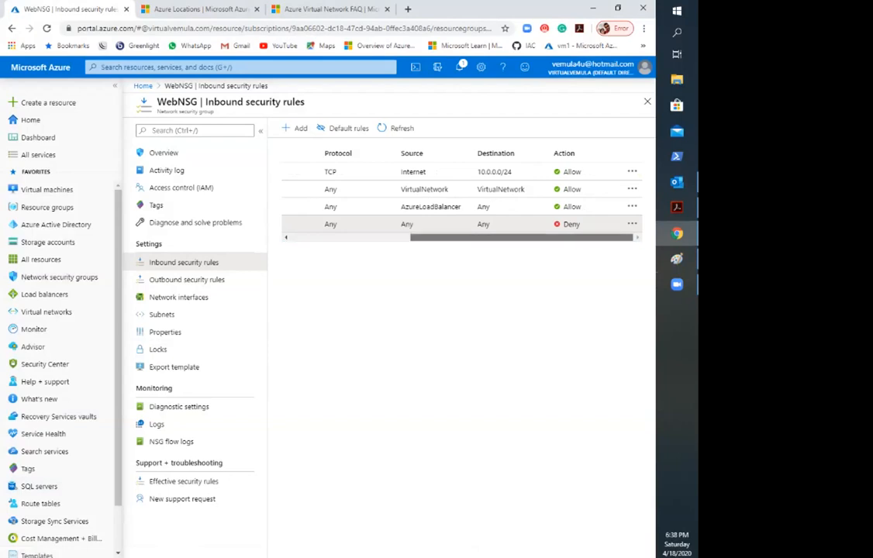
scroll(462, 198, "left", 3)
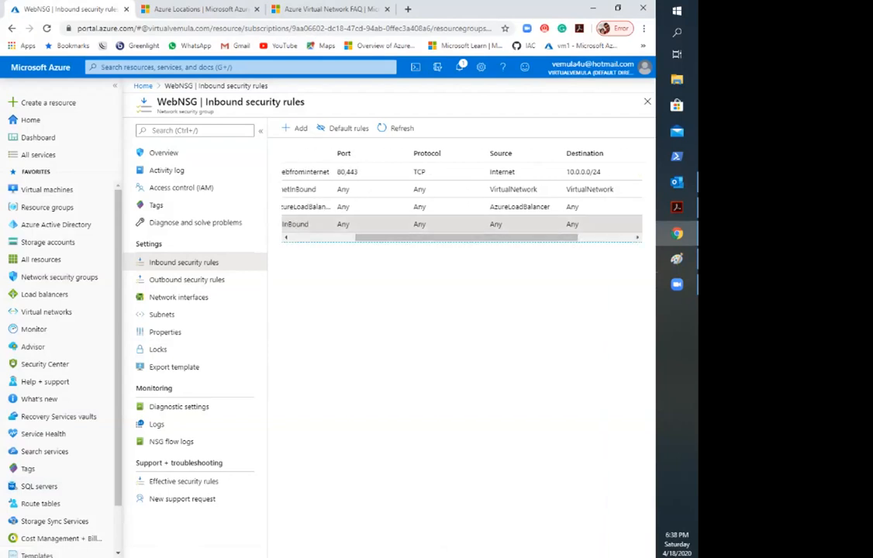
scroll(462, 198, "right", 3)
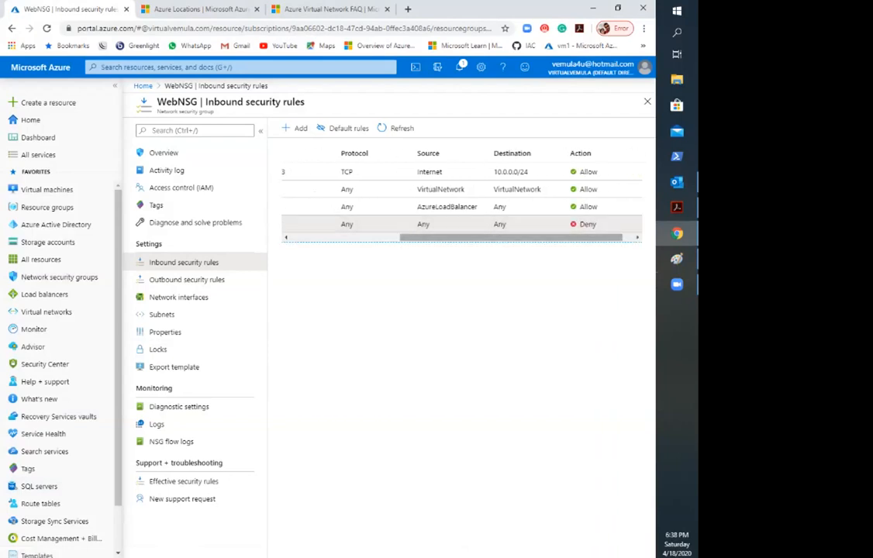
scroll(462, 198, "left", 3)
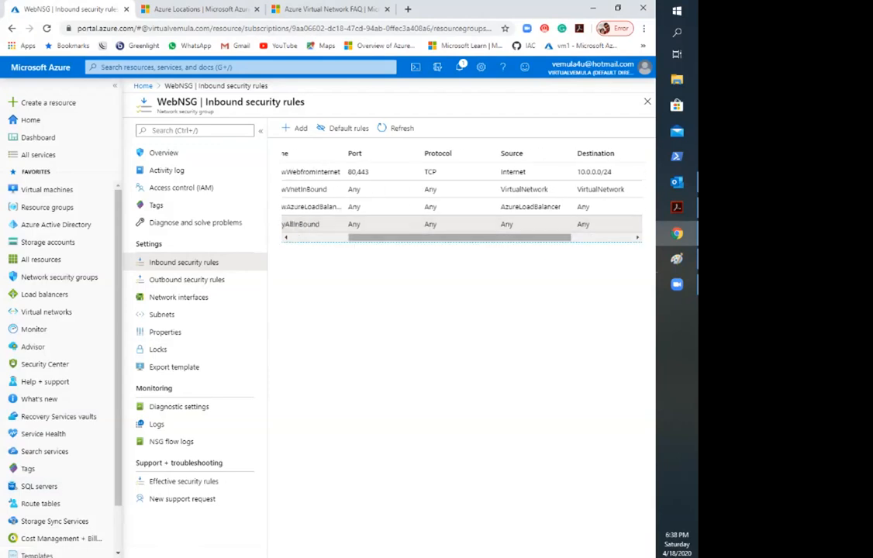
scroll(461, 198, "right", 3)
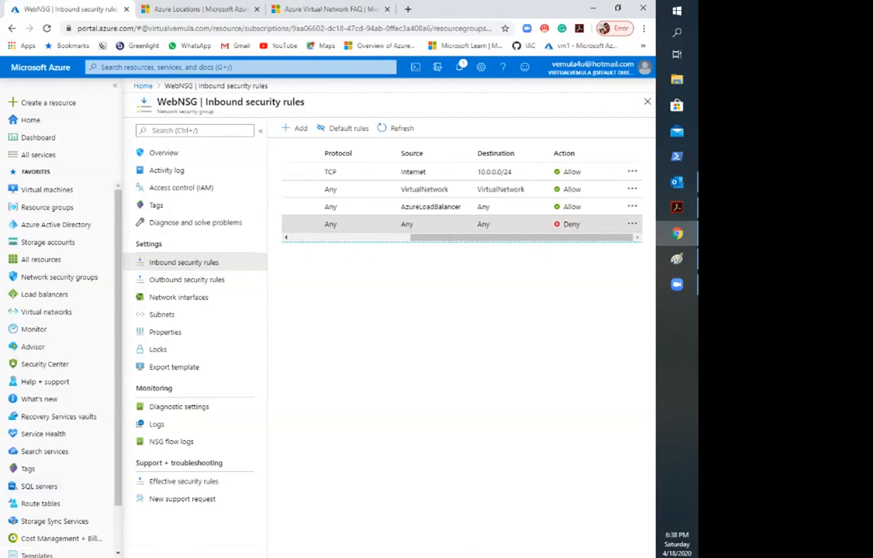
left_click_drag(518, 238, 398, 239)
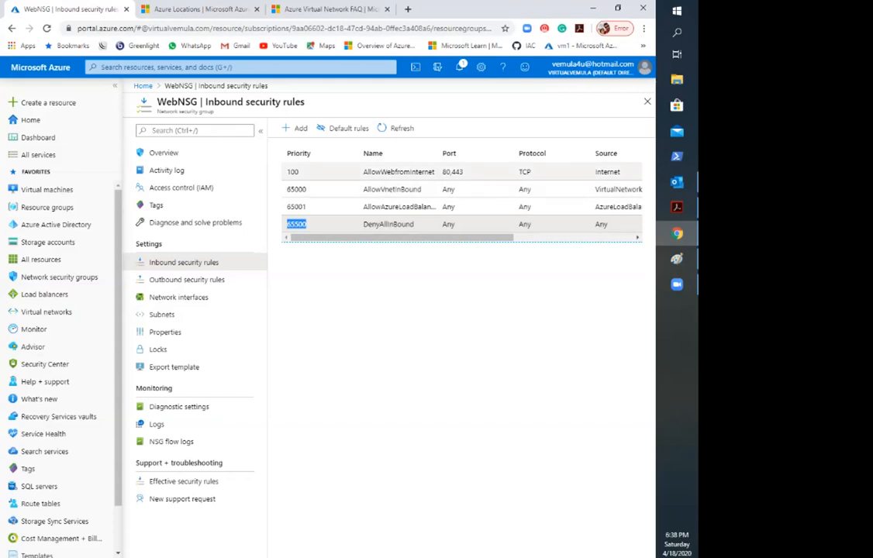
left_click(456, 325)
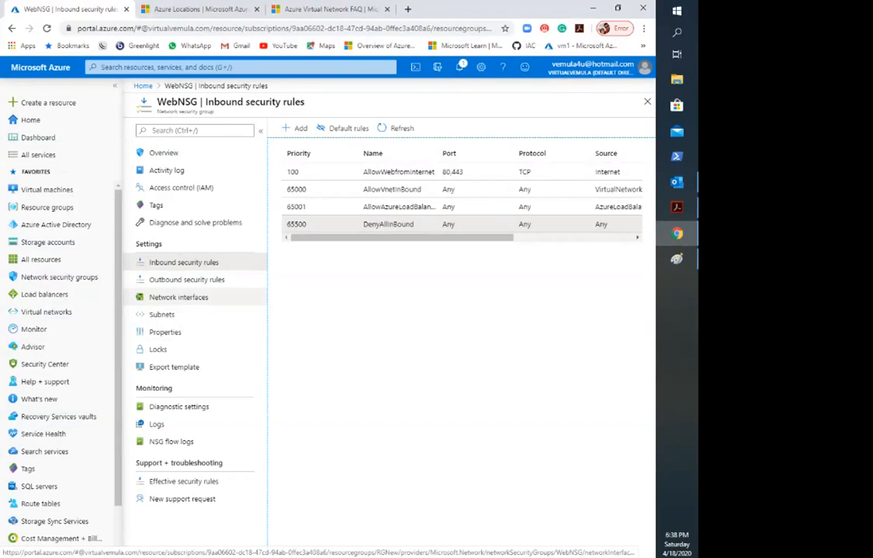
Step: Compare WebNSG's network interface and subnet associations, consult the Azure Subnets diagram in Acrobat, and return to the Subnets page
left_click(162, 315)
left_click(178, 298)
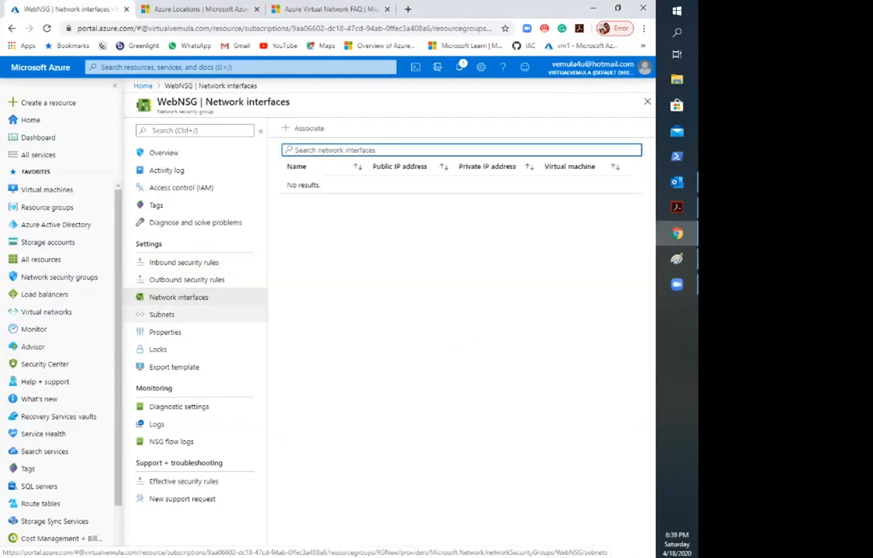
left_click(162, 315)
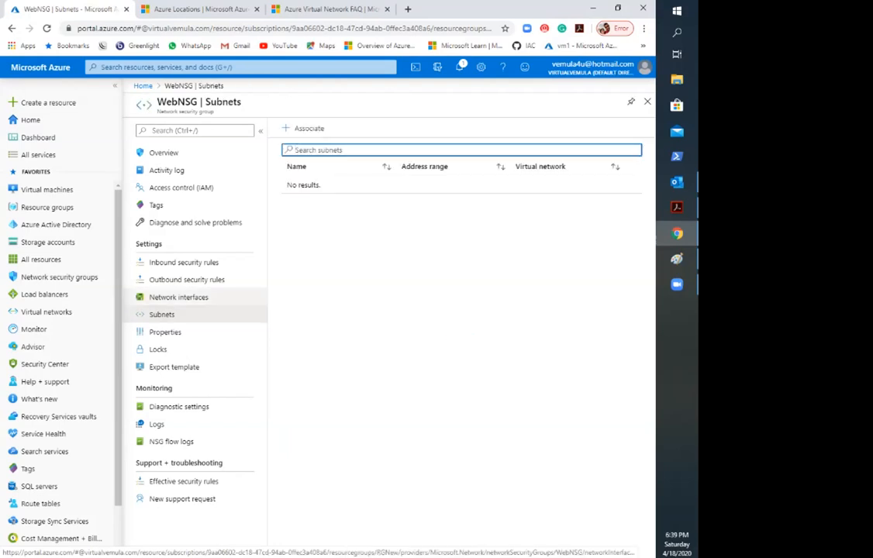
left_click(178, 297)
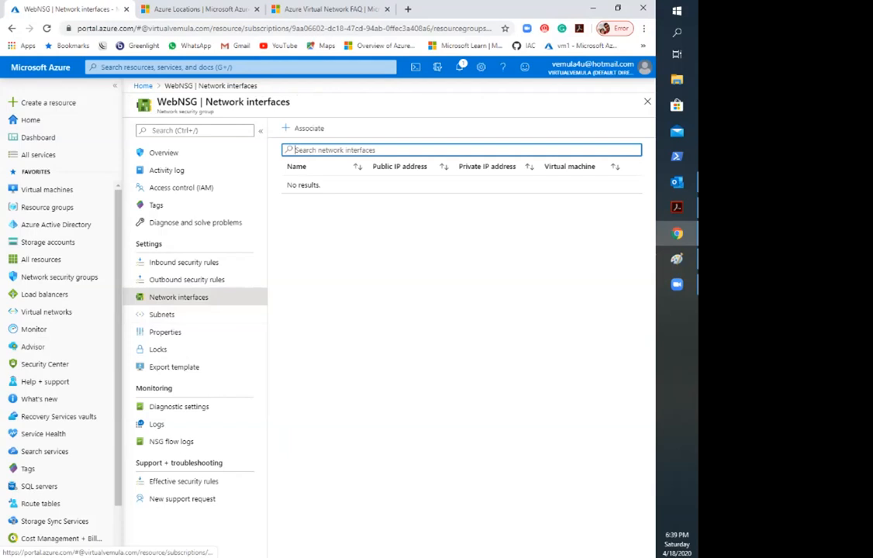
left_click(162, 315)
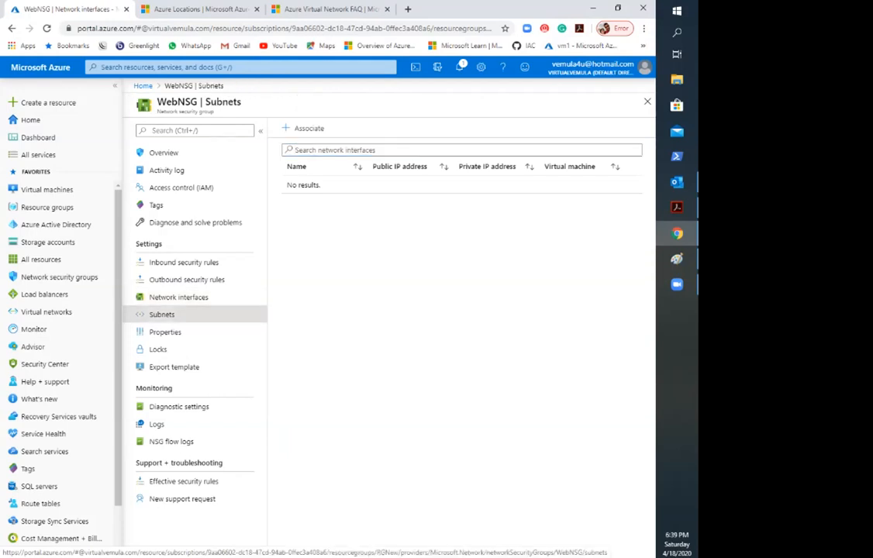
left_click(677, 208)
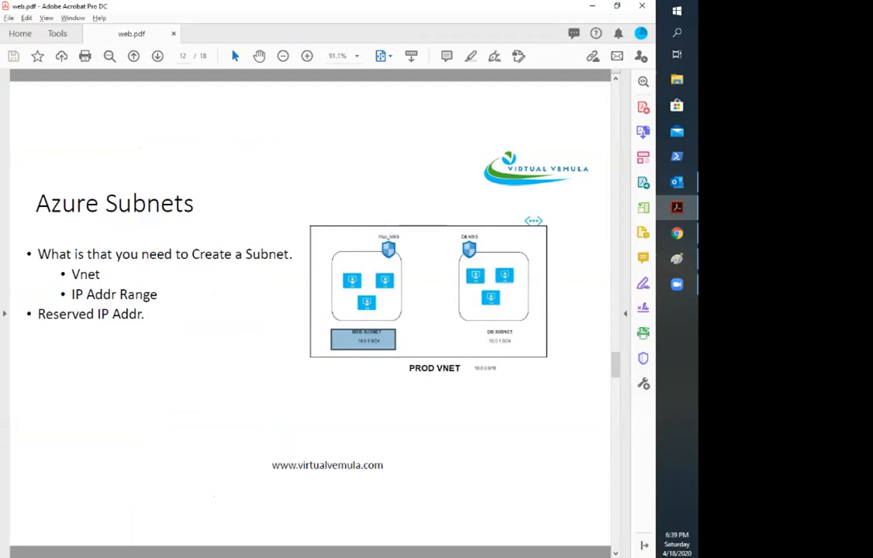
key("alt+Tab")
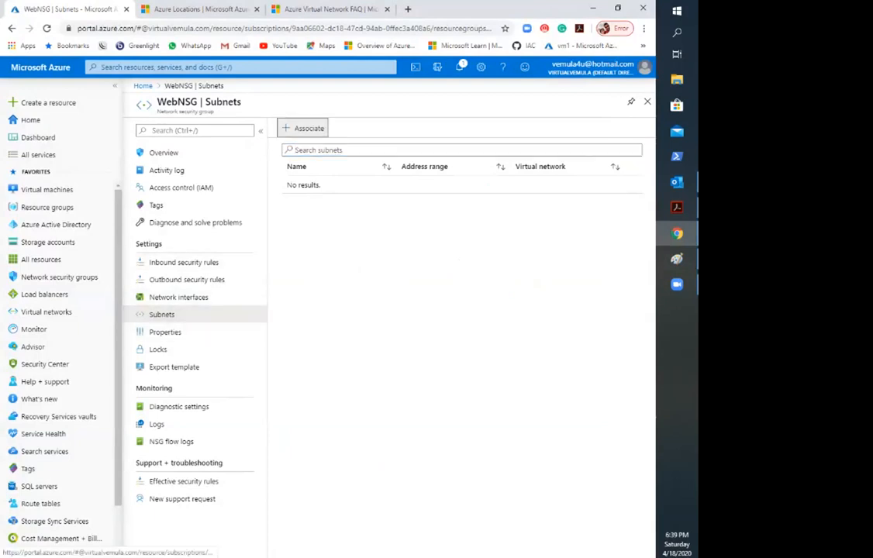
Step: Associate WebNSG with WebSubnet in the Prod virtual network
left_click(305, 128)
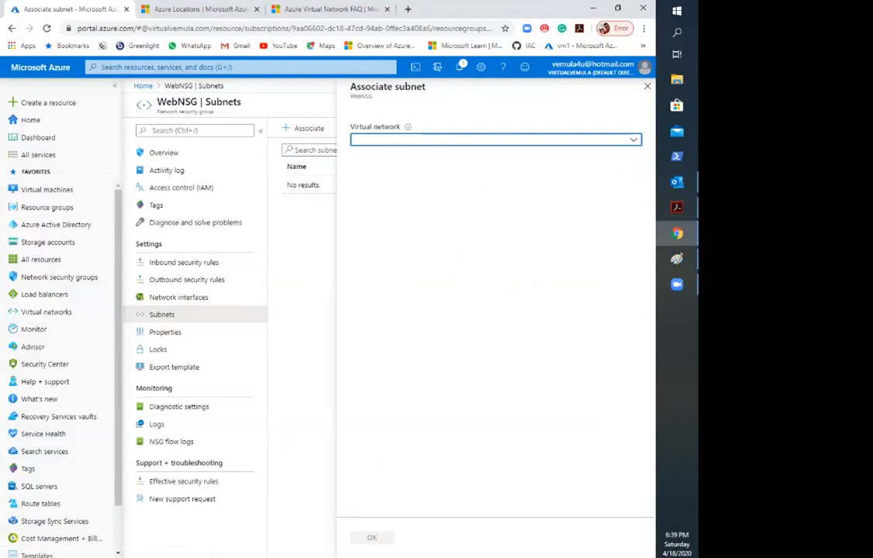
left_click(677, 259)
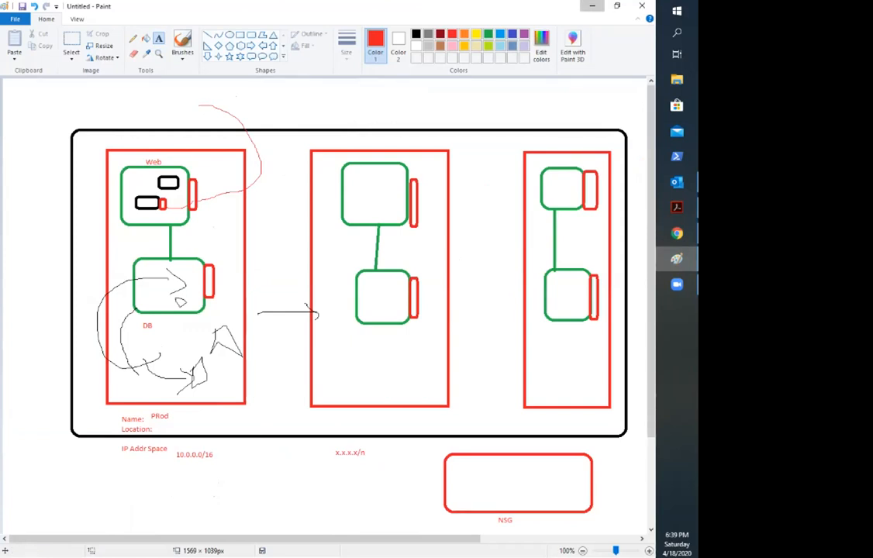
left_click(593, 6)
left_click(496, 139)
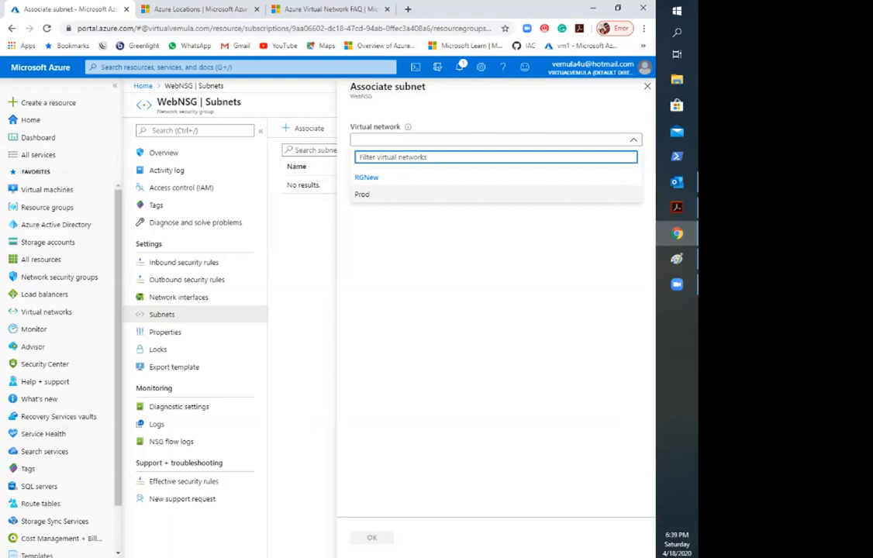
left_click(465, 194)
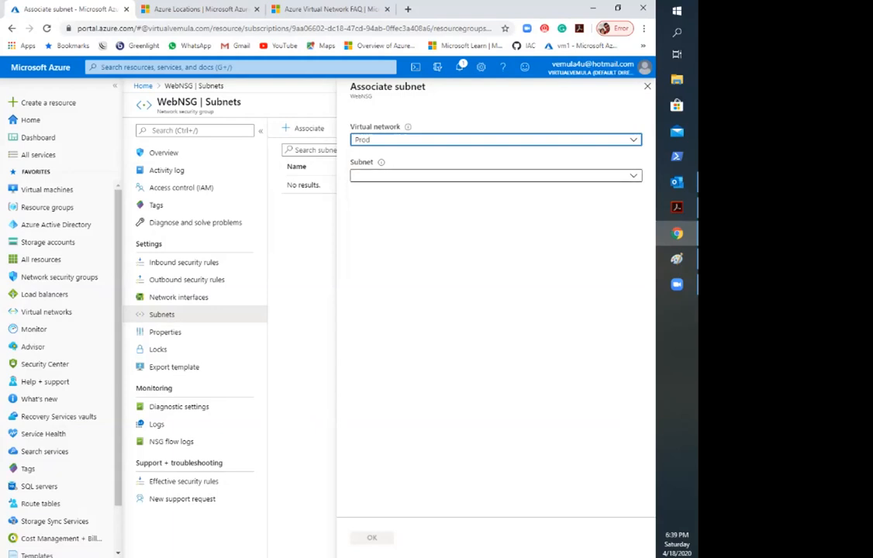
left_click(497, 176)
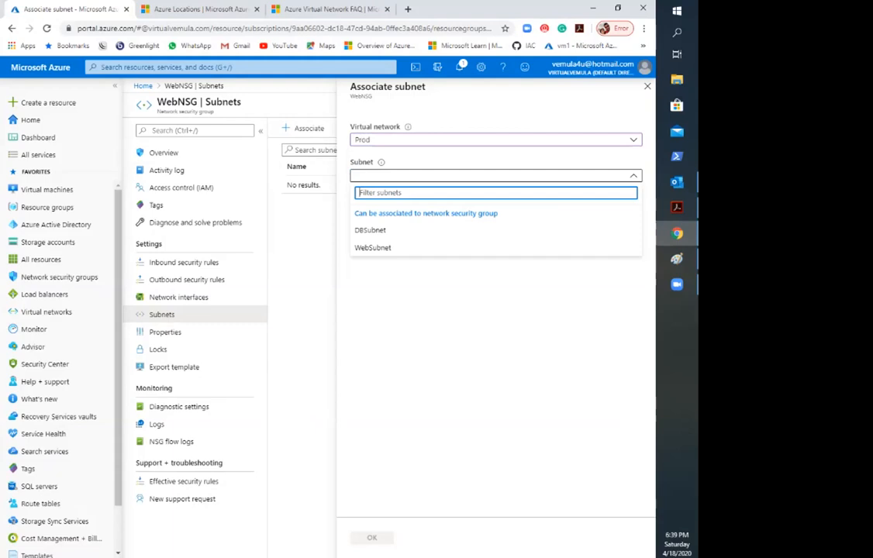
left_click(373, 247)
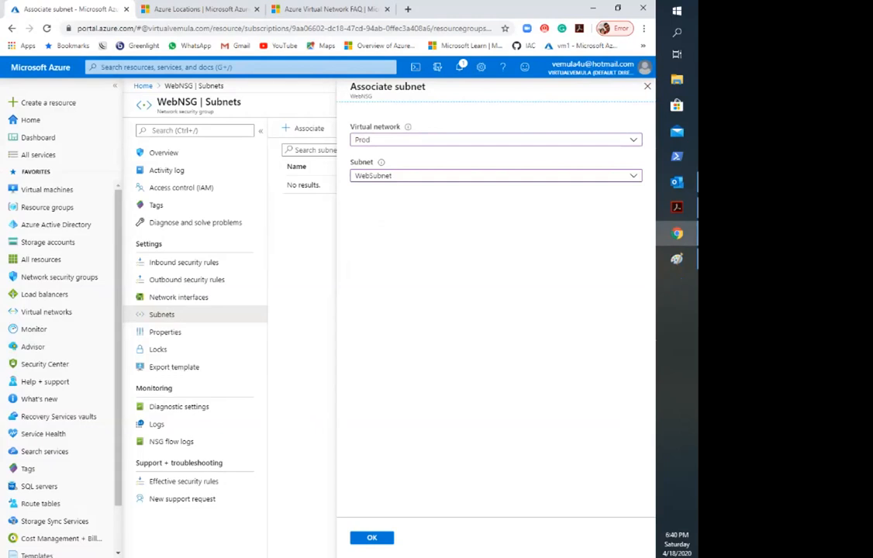
left_click(373, 539)
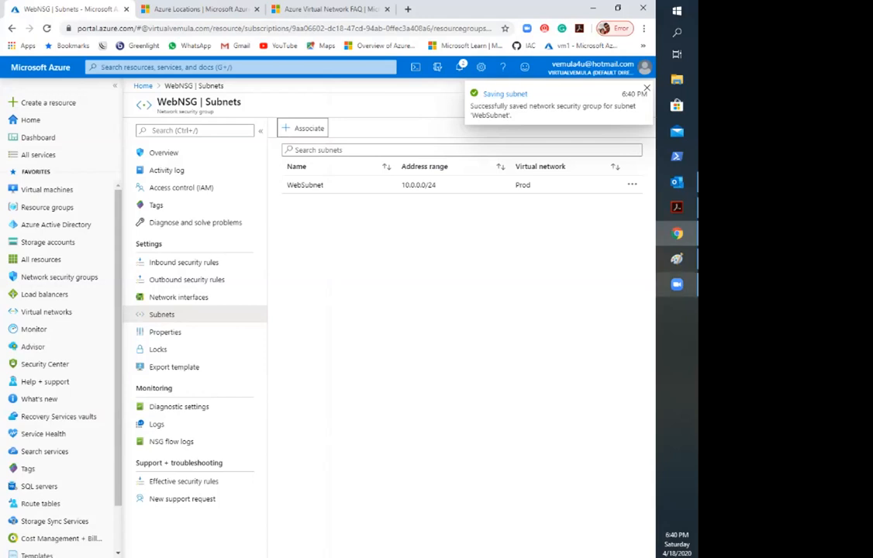
Step: Switch to the Azure Subnets slide in Acrobat, circle the web subnet's NSG in red and sketch traffic lines through and beside it
left_click(677, 259)
left_click(677, 207)
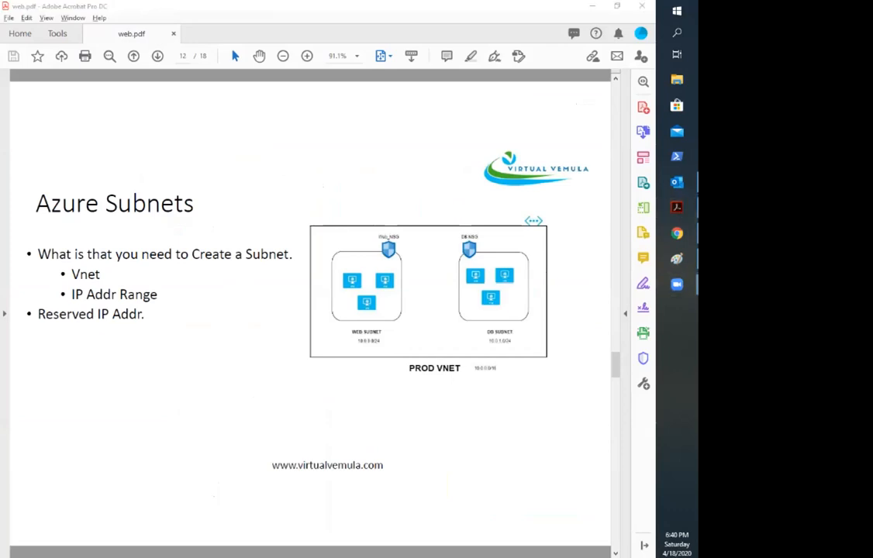
mouse_move(402, 220)
left_mouse_down()
mouse_move(400, 252)
mouse_move(396, 216)
mouse_move(390, 218)
left_mouse_up()
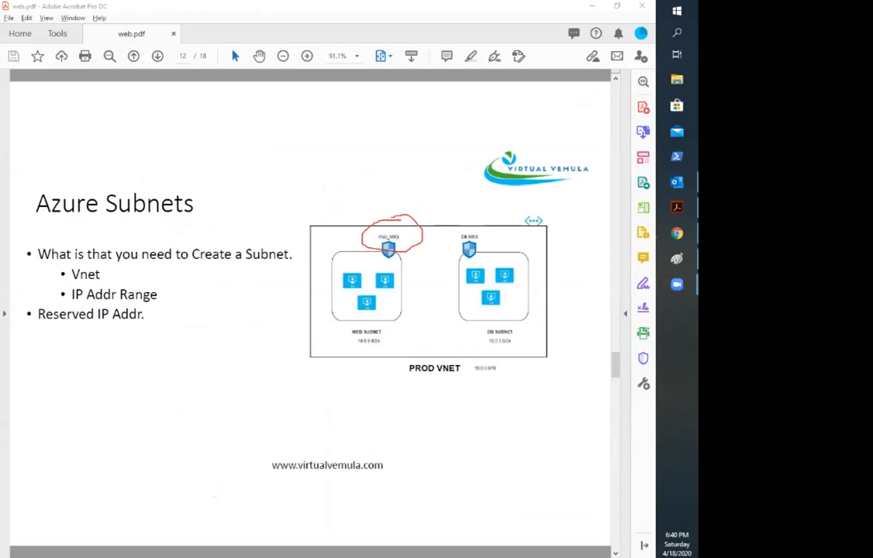
mouse_move(279, 164)
left_mouse_down()
mouse_move(324, 153)
mouse_move(380, 223)
left_mouse_up()
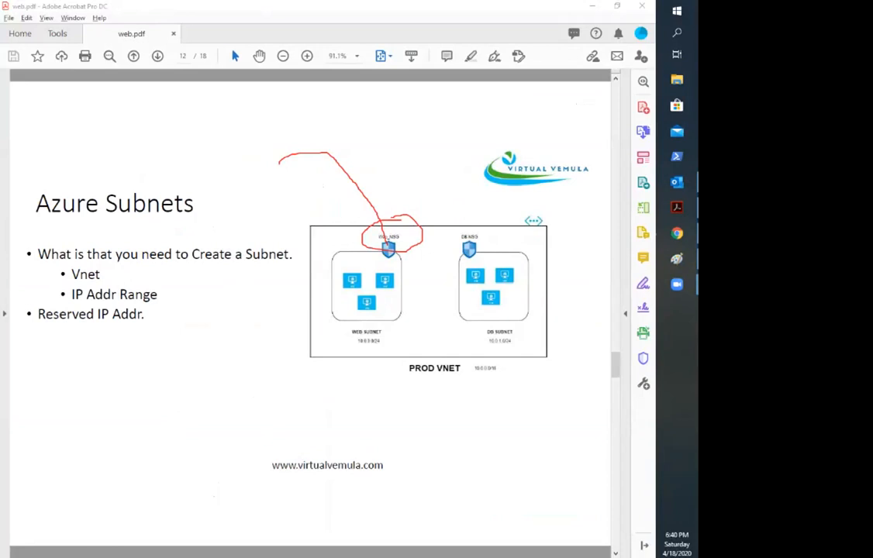
left_click_drag(385, 255, 376, 273)
mouse_move(416, 235)
left_mouse_down()
mouse_move(426, 276)
mouse_move(418, 280)
mouse_move(436, 267)
left_mouse_up()
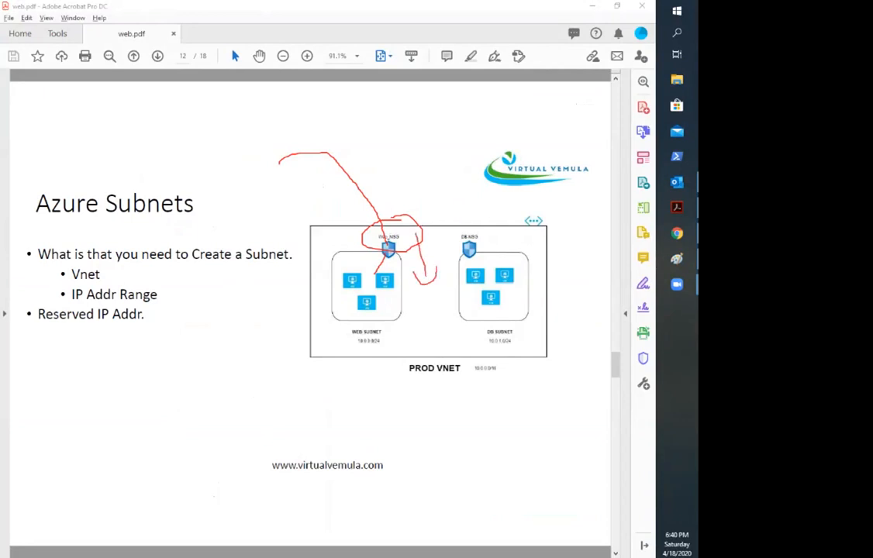